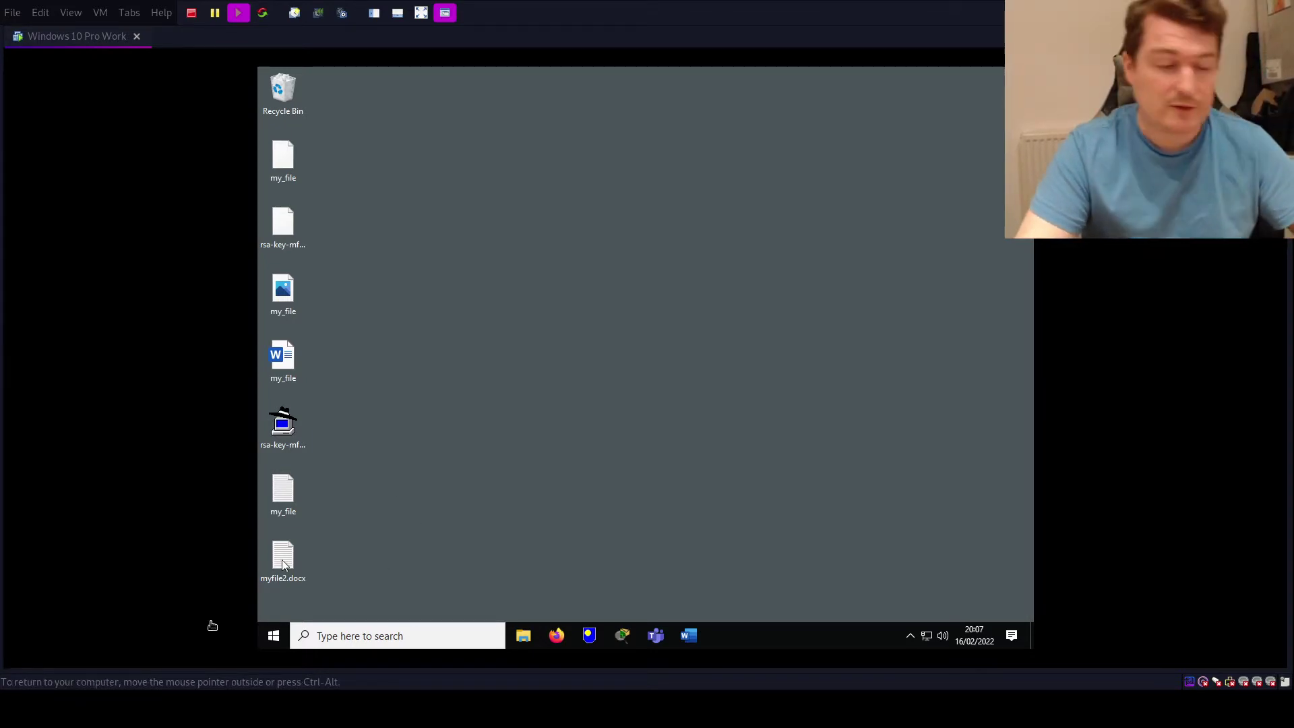
Open the Add or remove programs settings and filter the installed apps list by "Python".
left_click(394, 639)
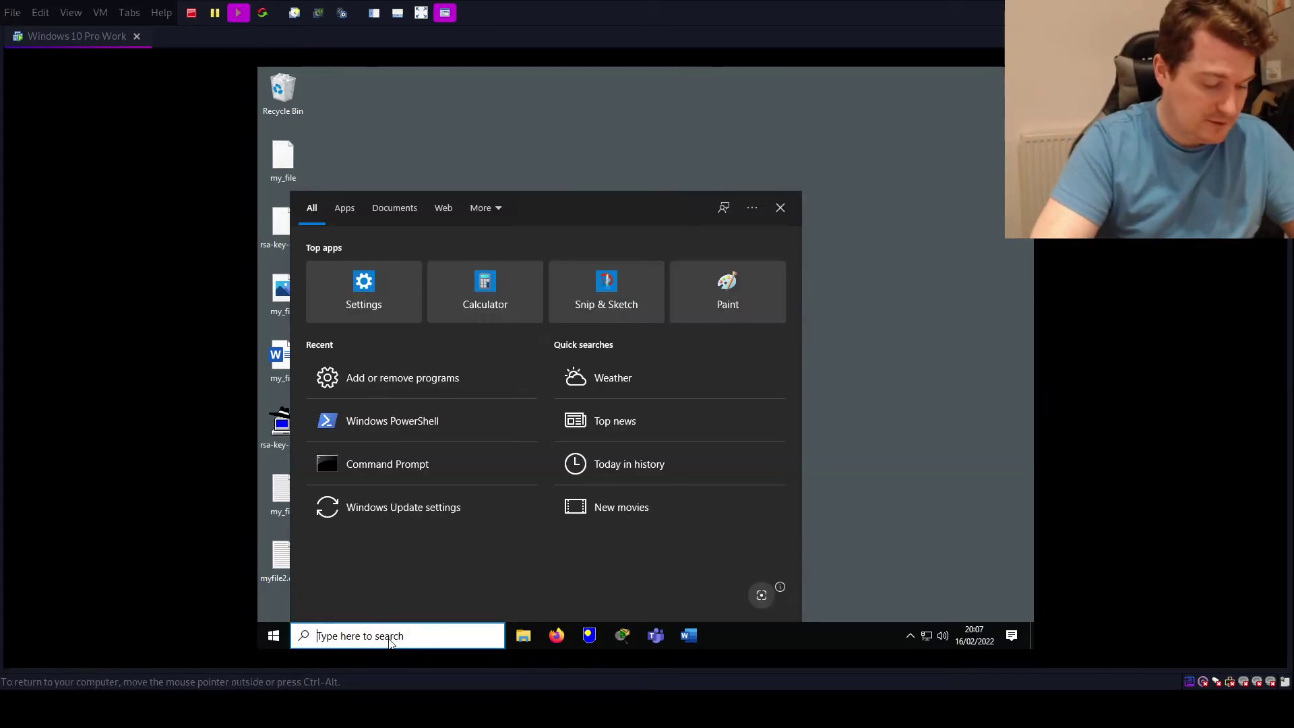
type("add remove")
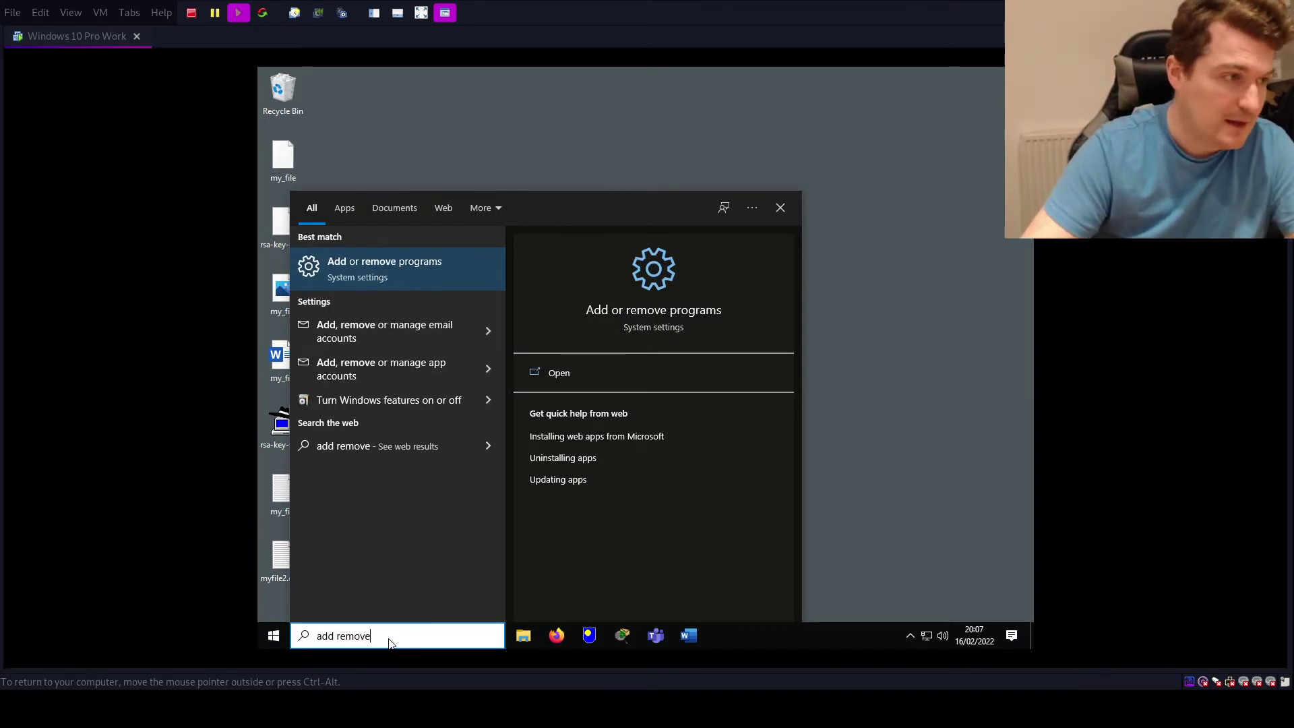
key("Return")
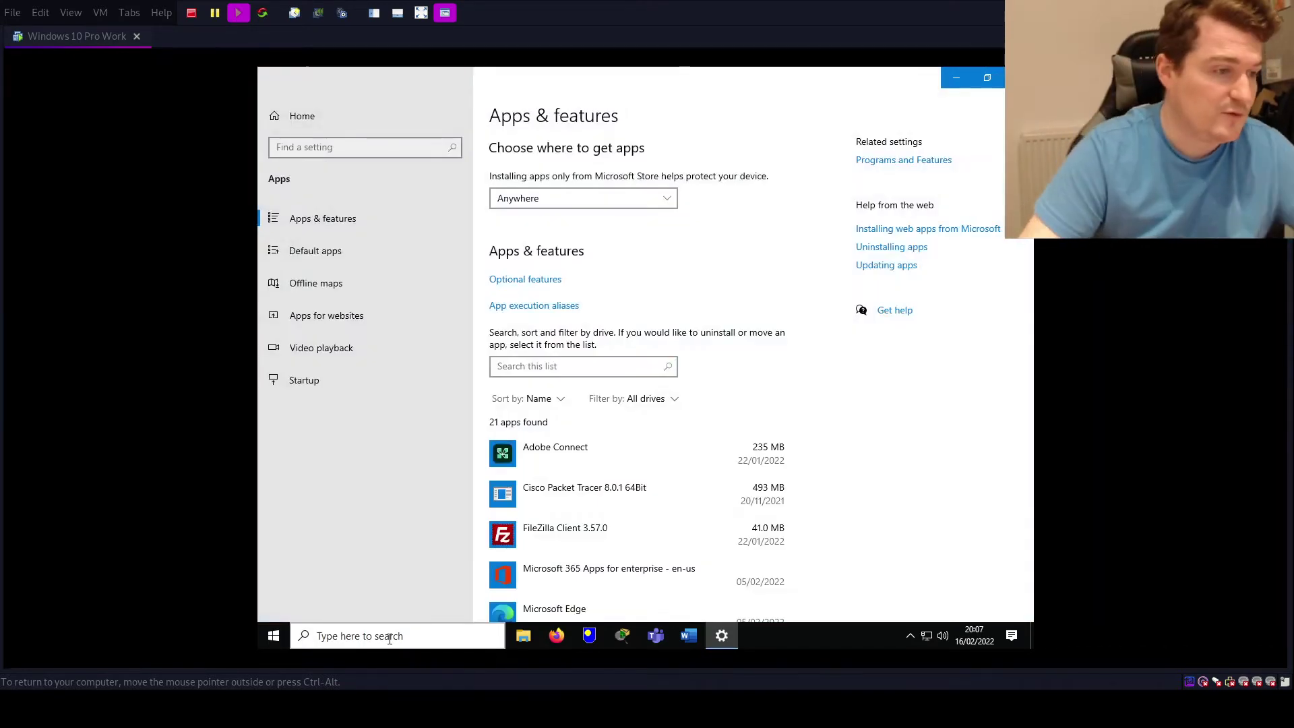
left_click(559, 364)
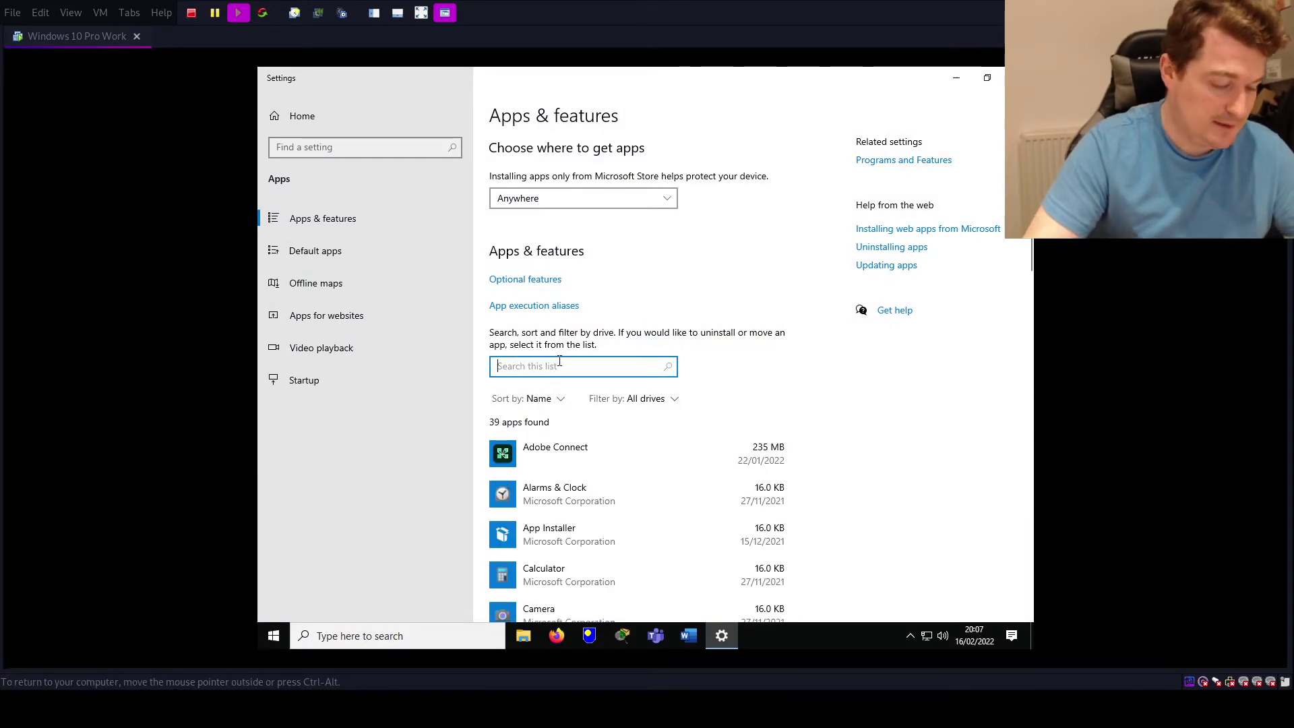
type("Python")
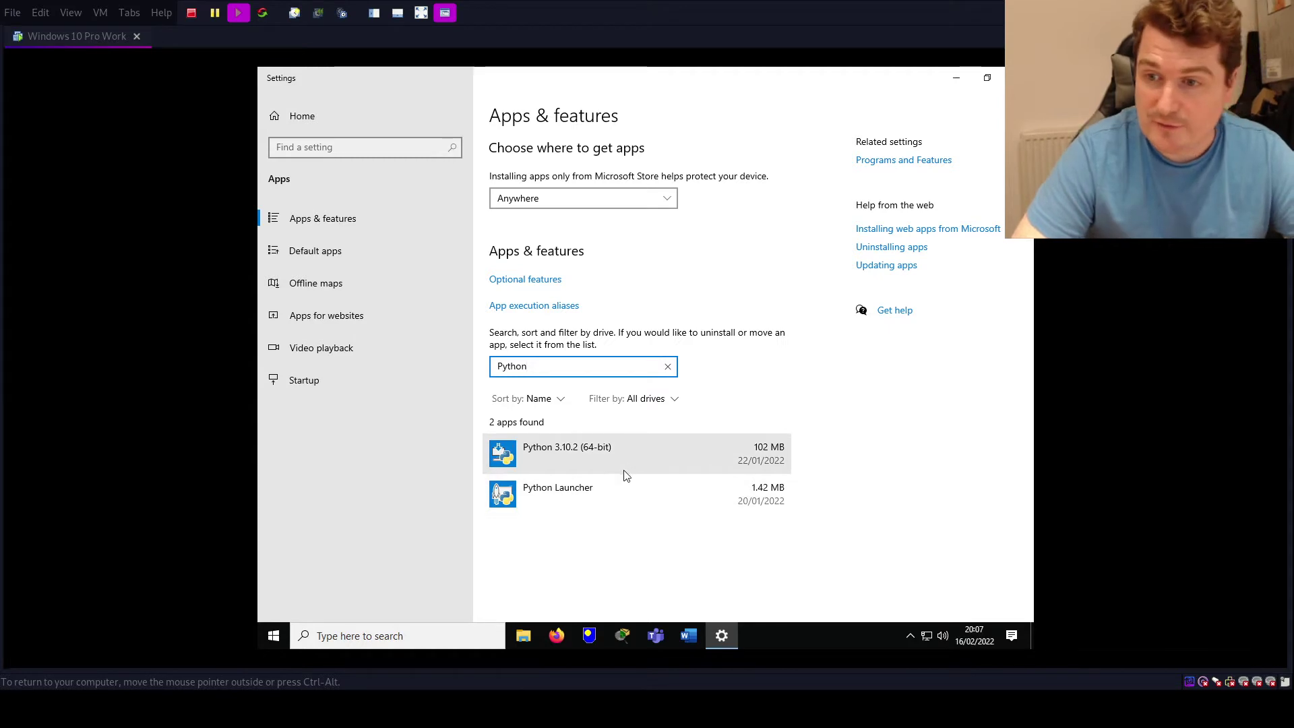
Uninstall Python 3.10.2 (64-bit), confirming its removal, and request the uninstall of Python Launcher.
left_click(677, 447)
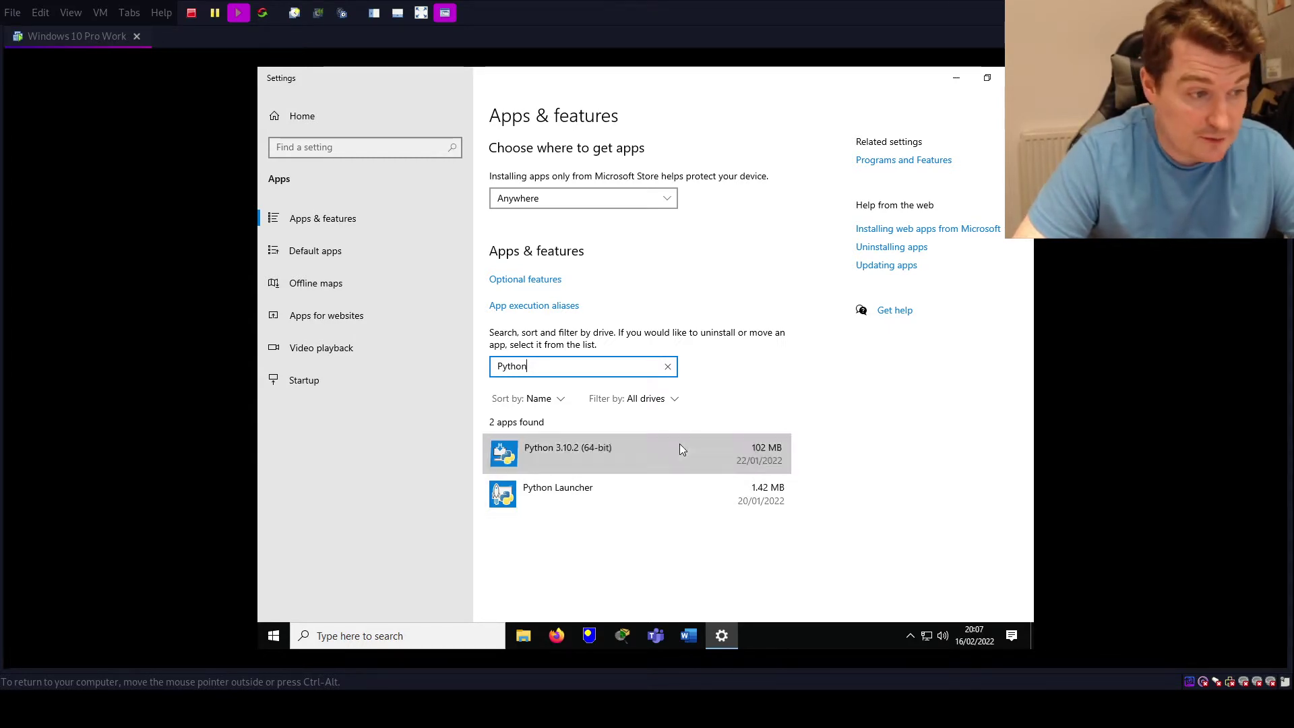
left_click(757, 548)
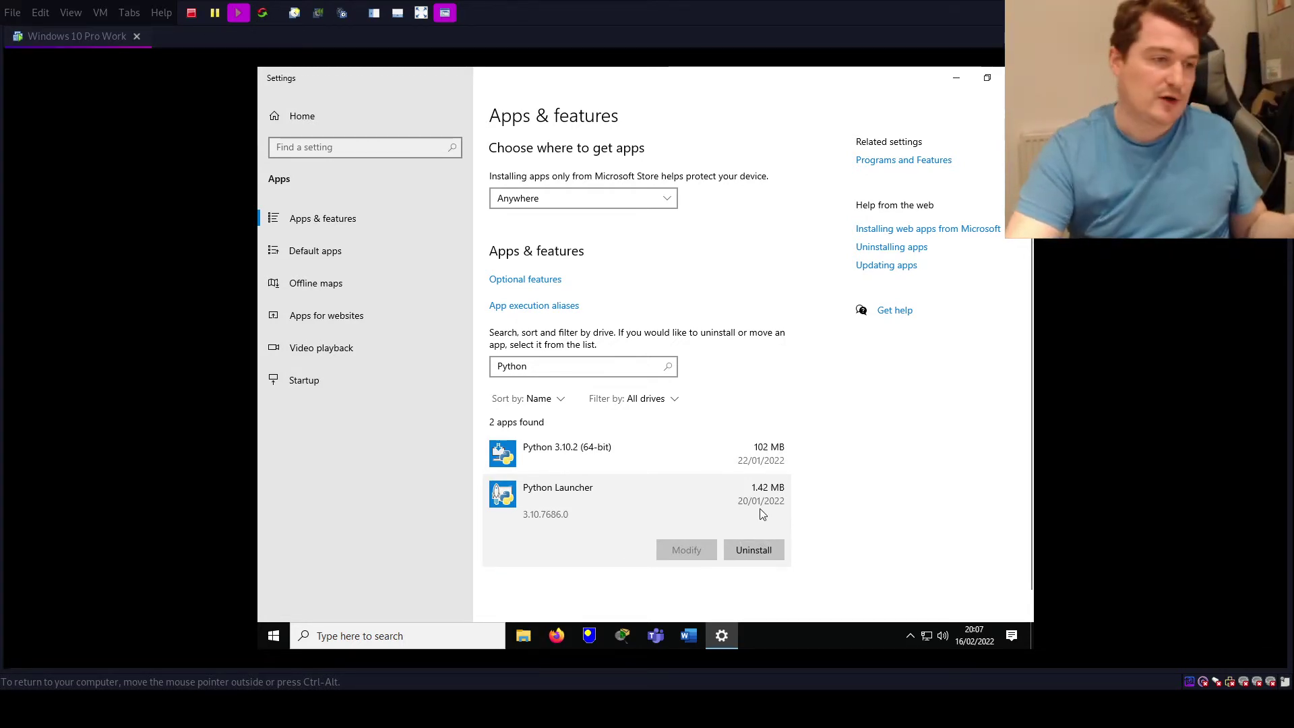
left_click(734, 451)
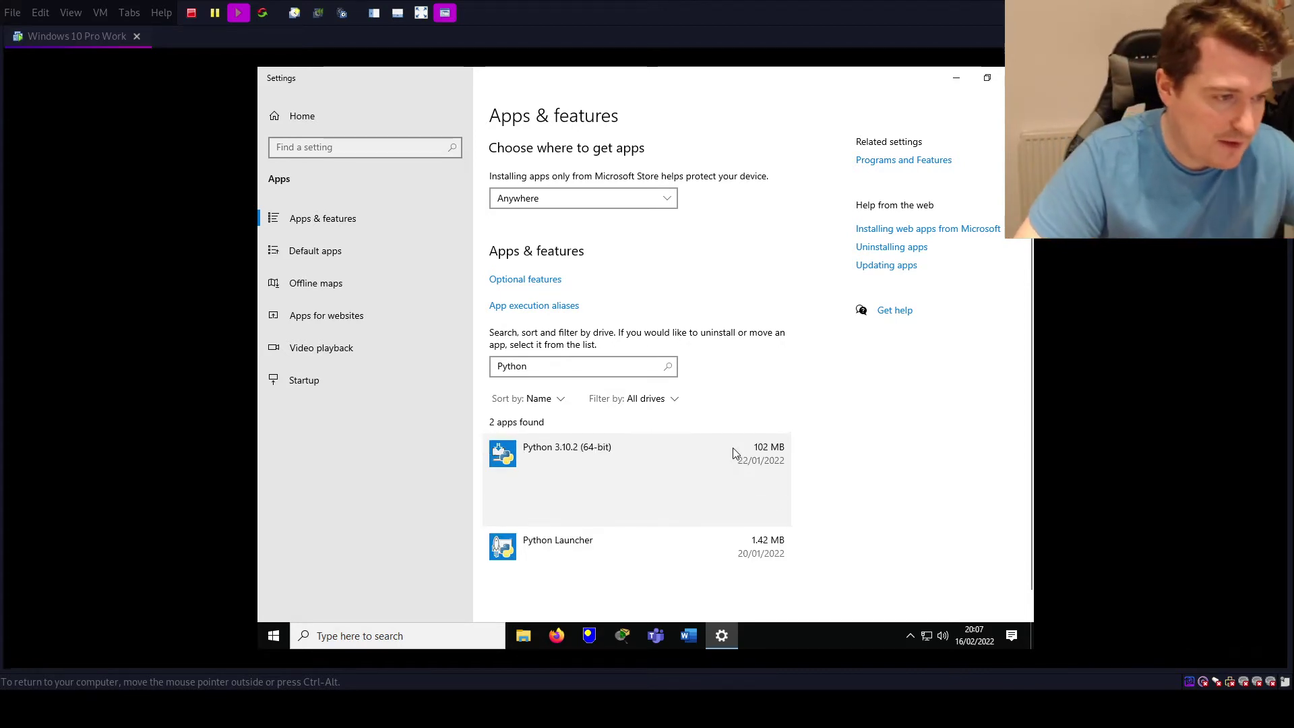
left_click(750, 507)
left_click(810, 477)
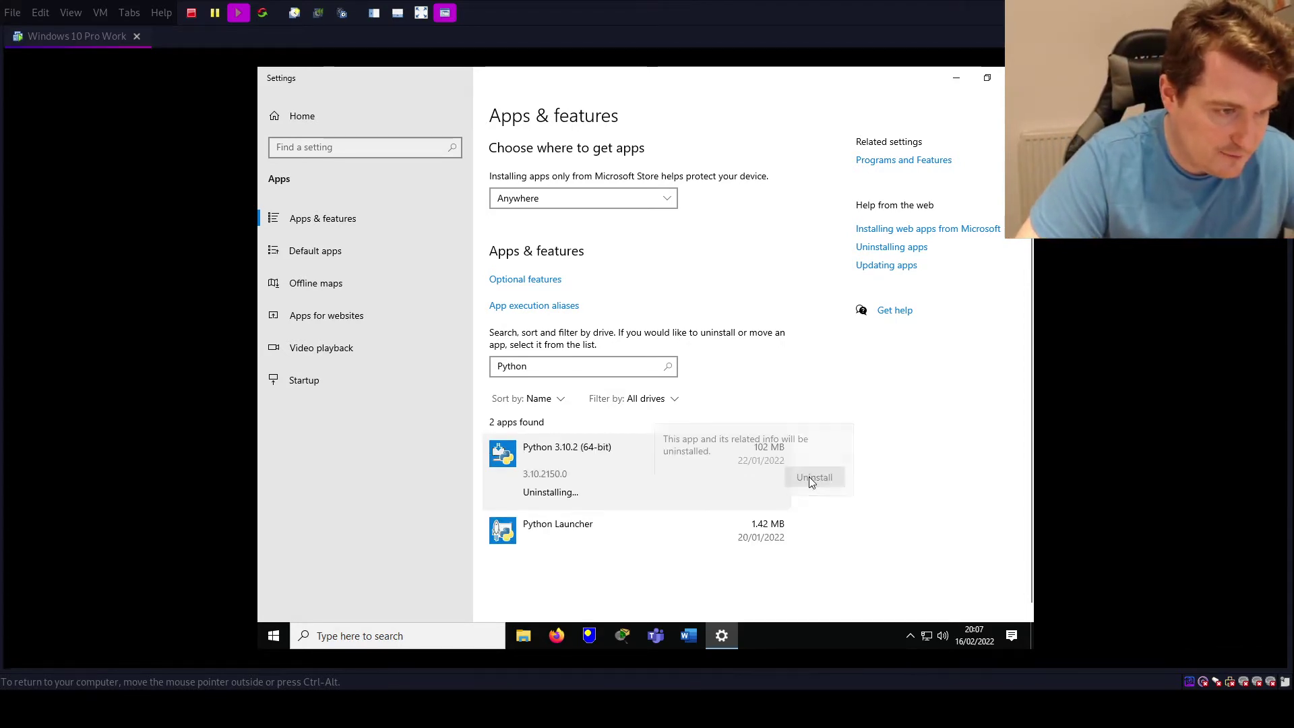
left_click(738, 546)
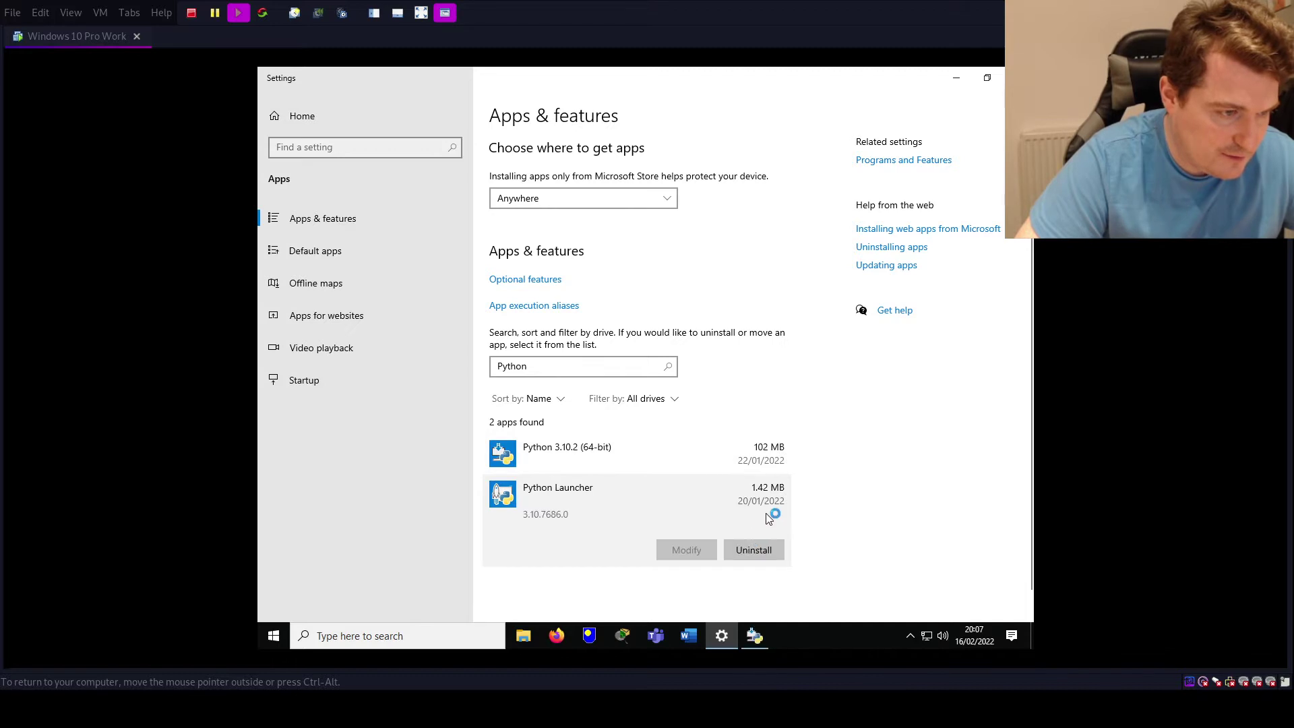
left_click(772, 551)
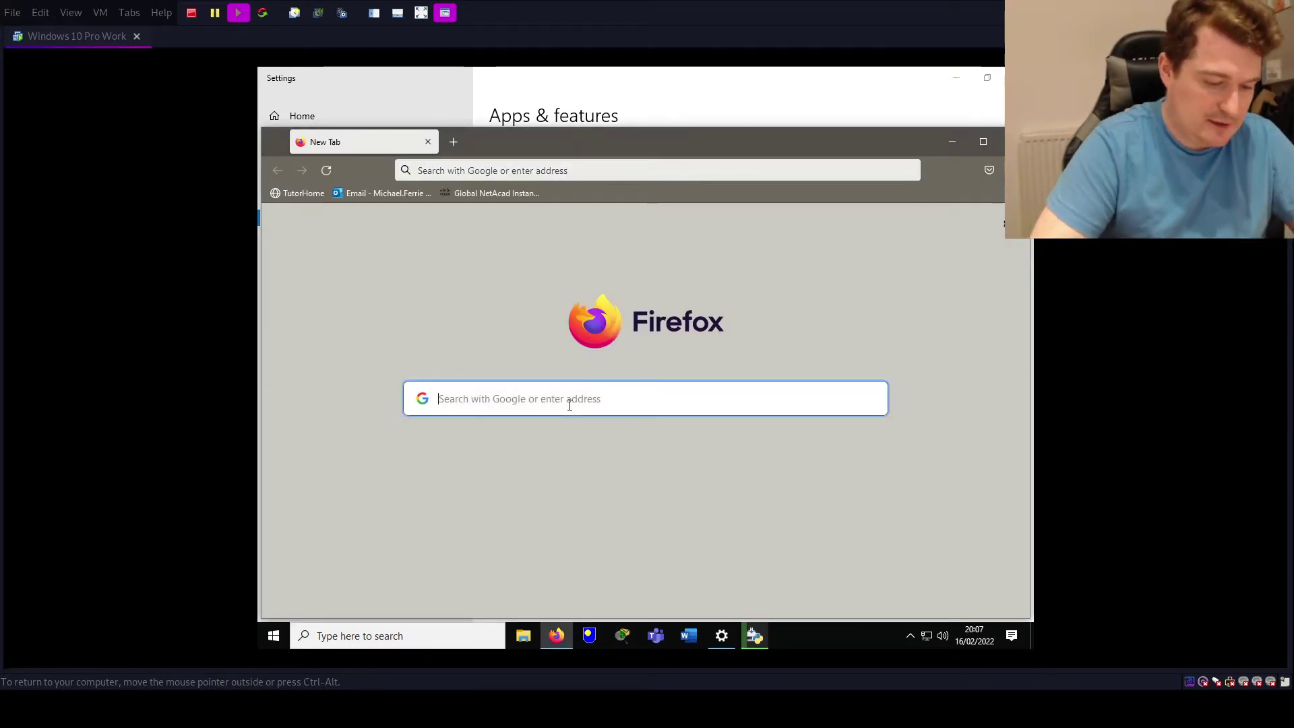
Load python.org in Firefox, and minimize the browser window to return to the Settings window.
type("python.org")
key("Return")
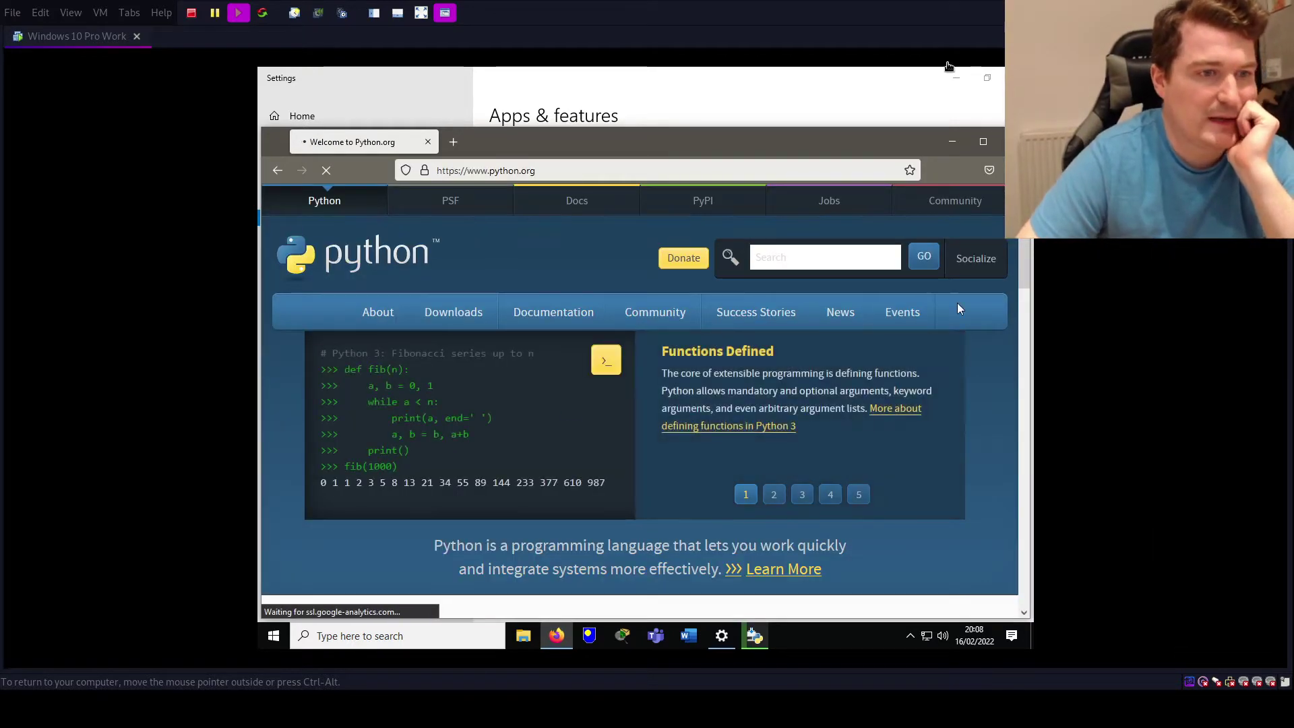
left_click(956, 145)
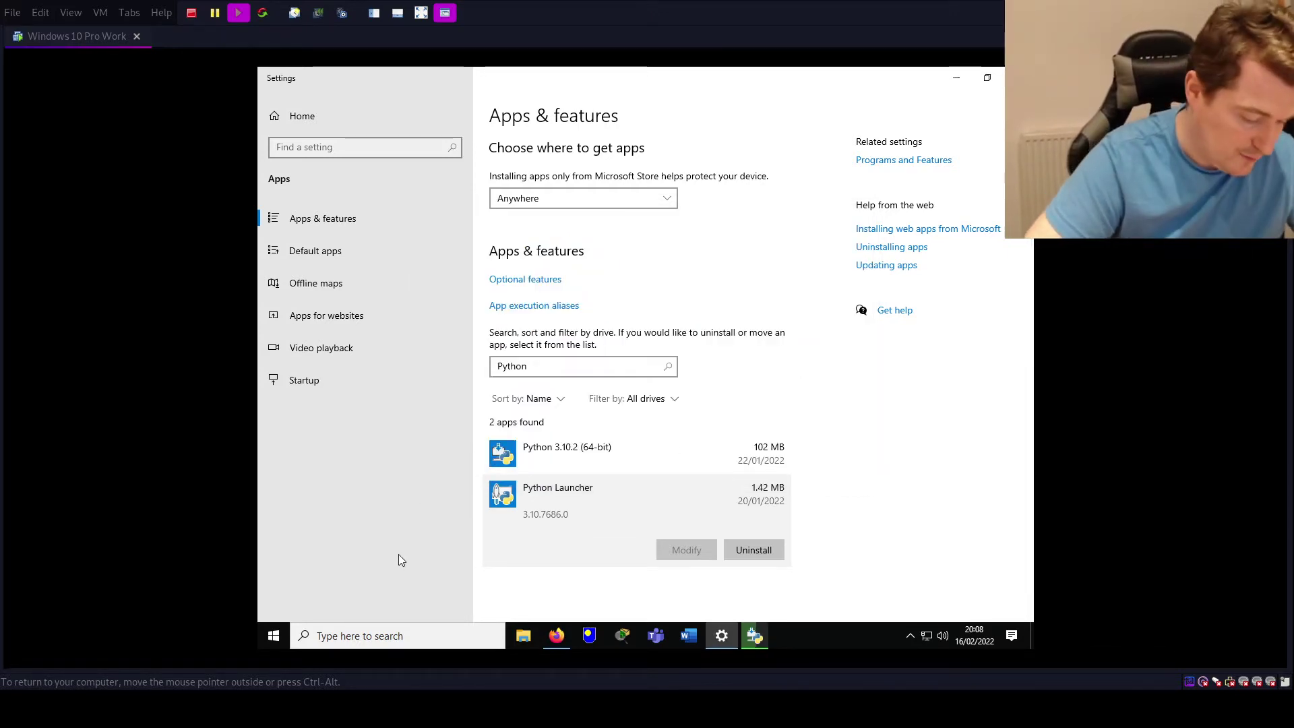
Launch Command Prompt by running cmd, and list the contents of the home directory with dir.
key("super+r")
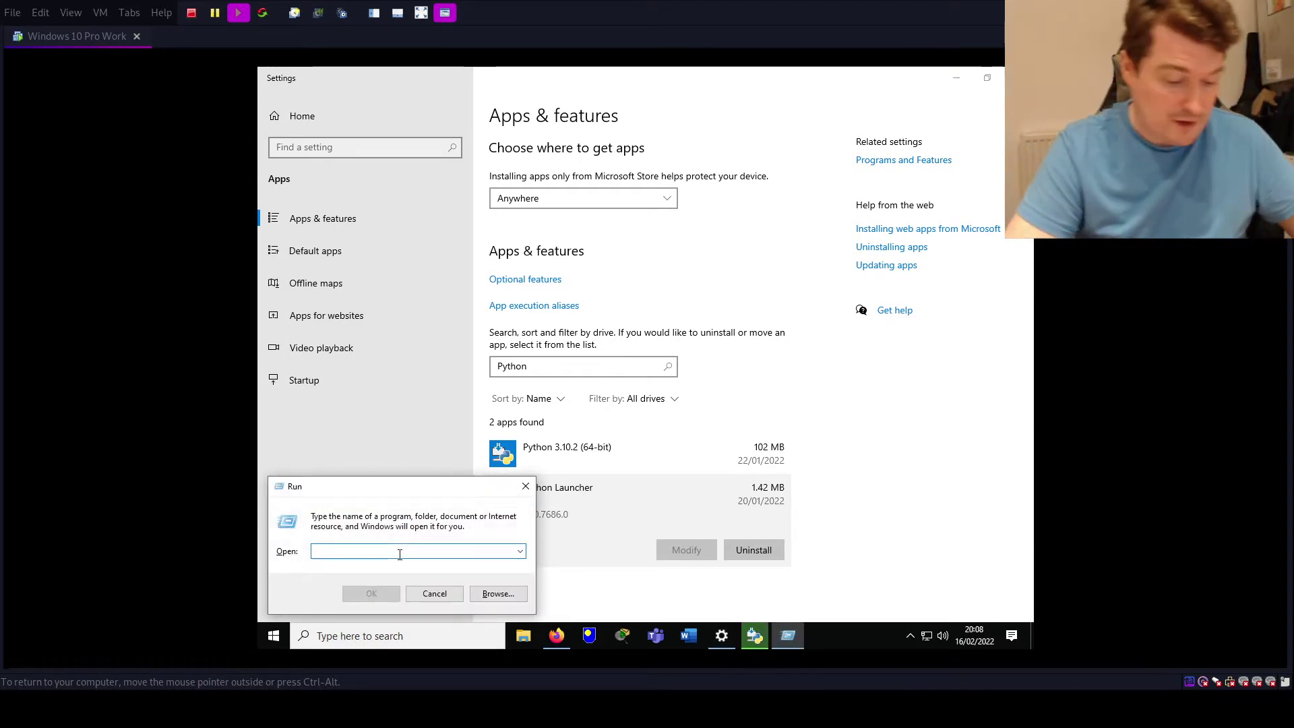
type("cmd")
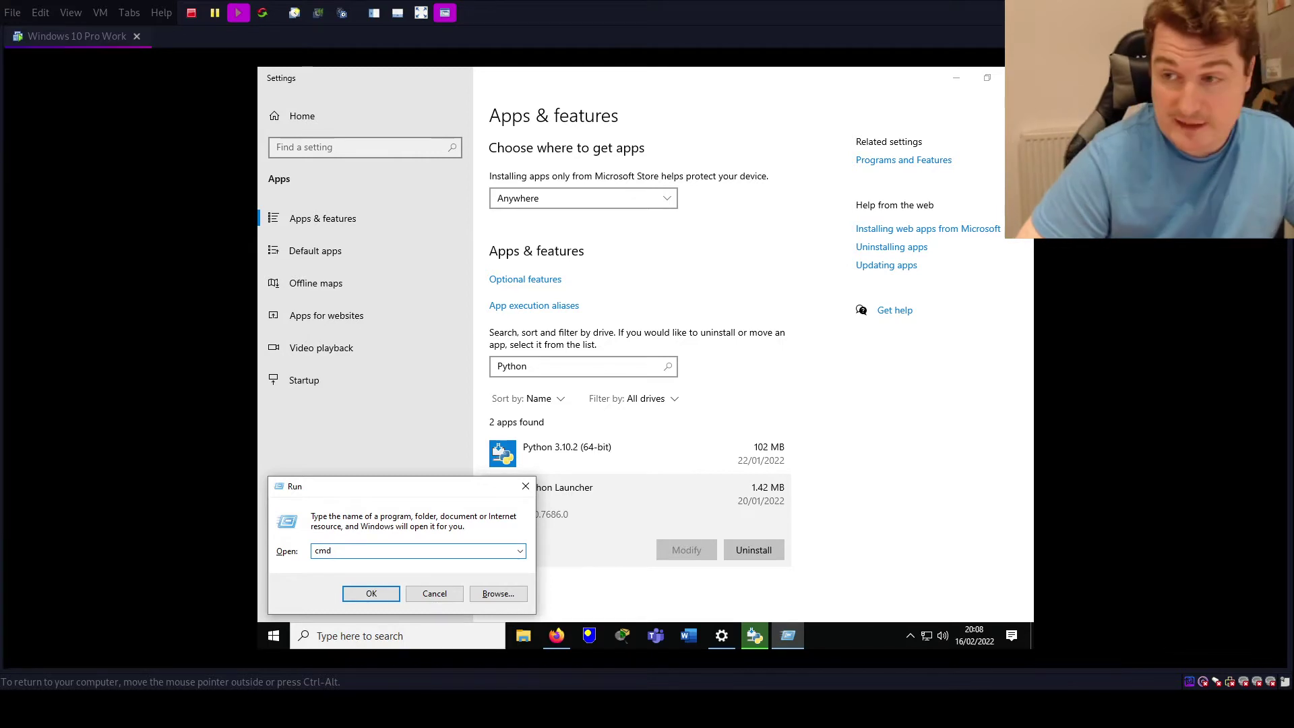
key("Return")
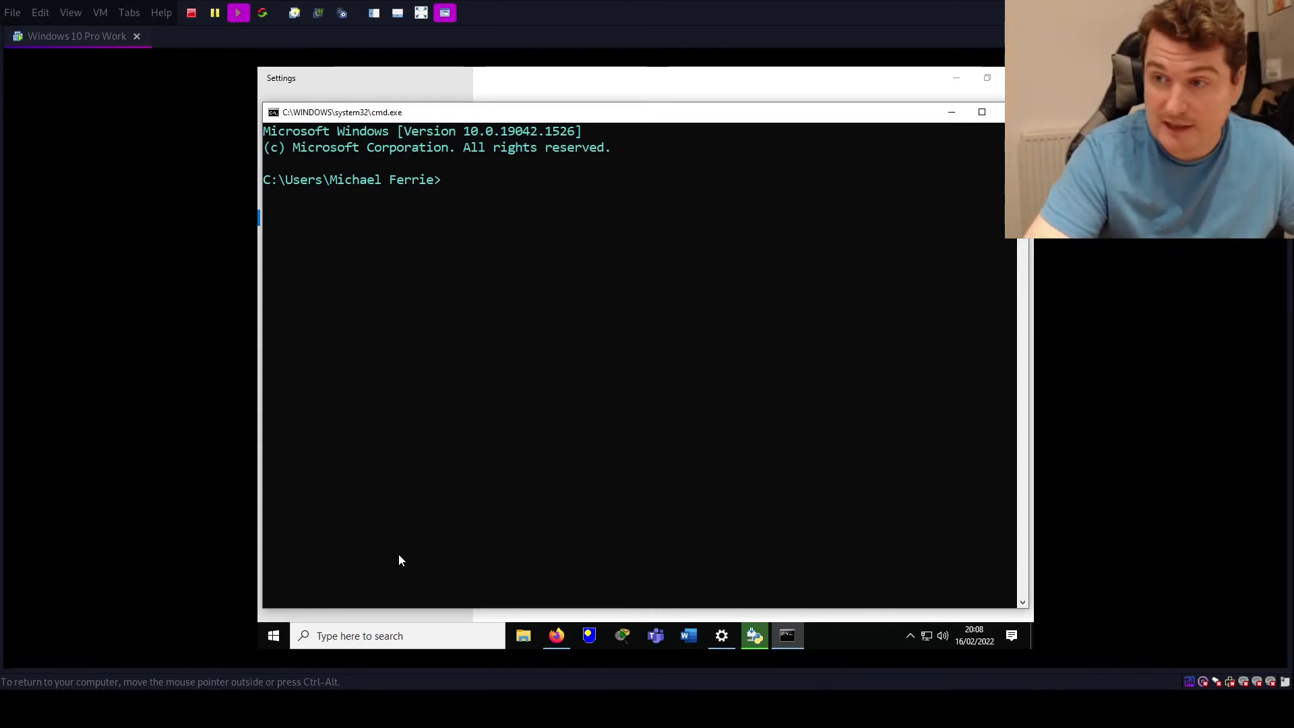
type("dir")
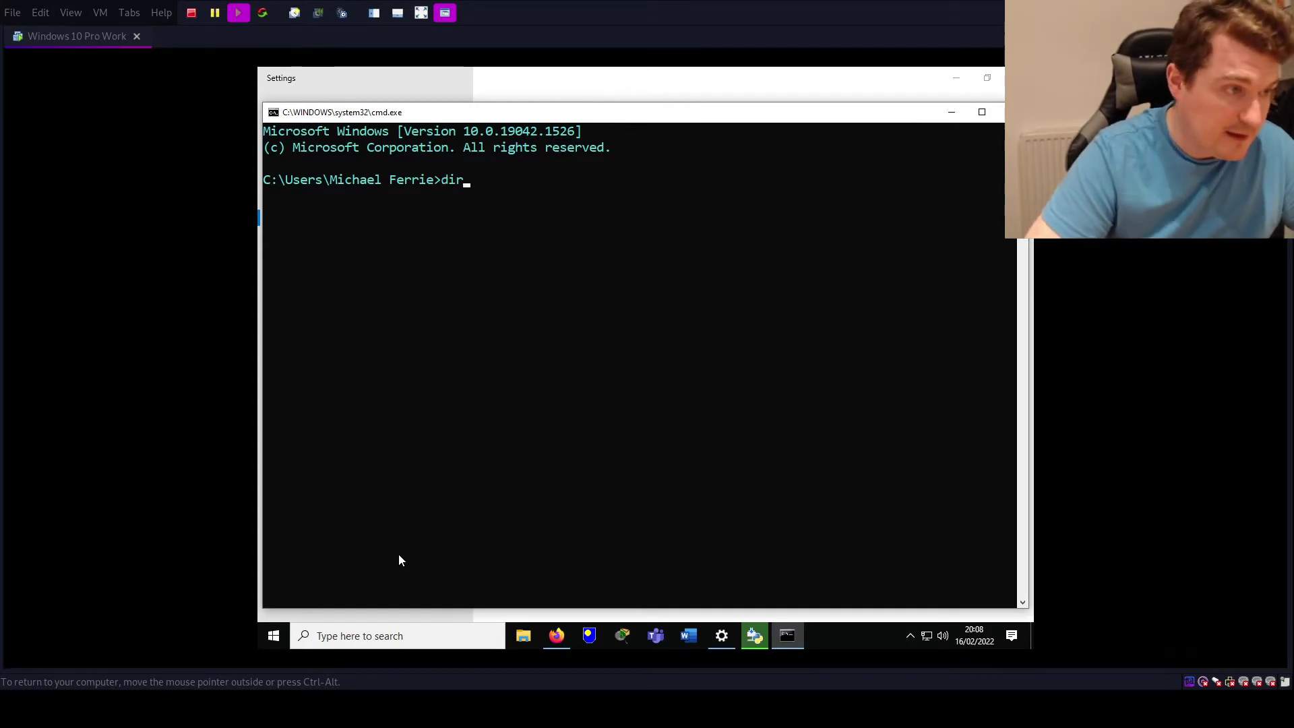
key("Return")
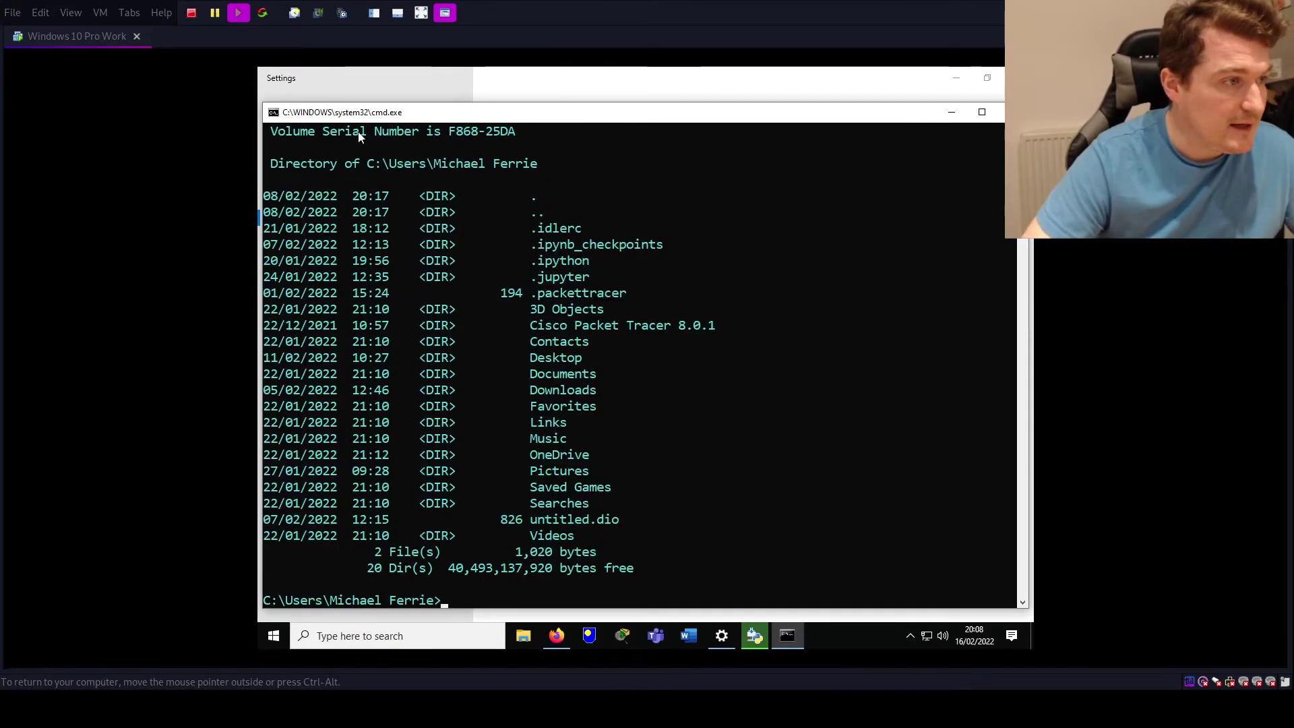
Highlight the current directory path and the listed files and folders in the dir output for examination.
left_click(366, 163)
left_click_drag(419, 166, 539, 169)
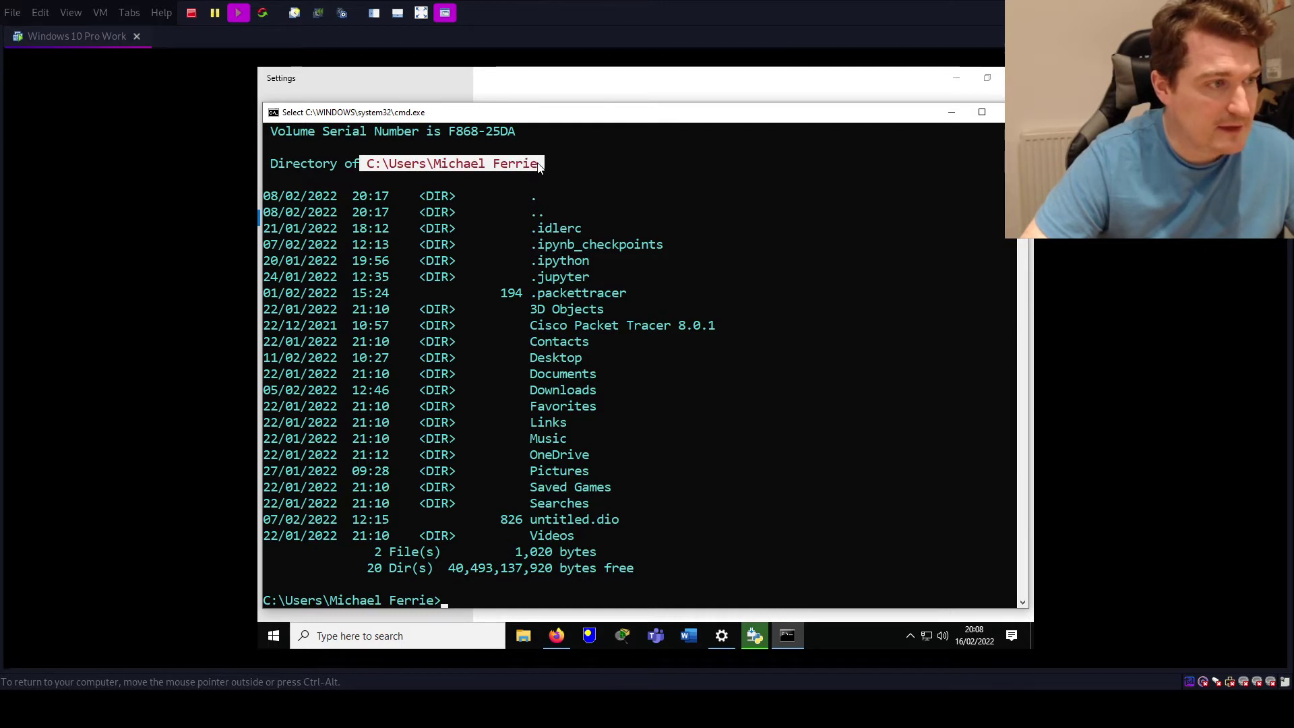
left_click_drag(363, 163, 552, 172)
left_click(552, 172)
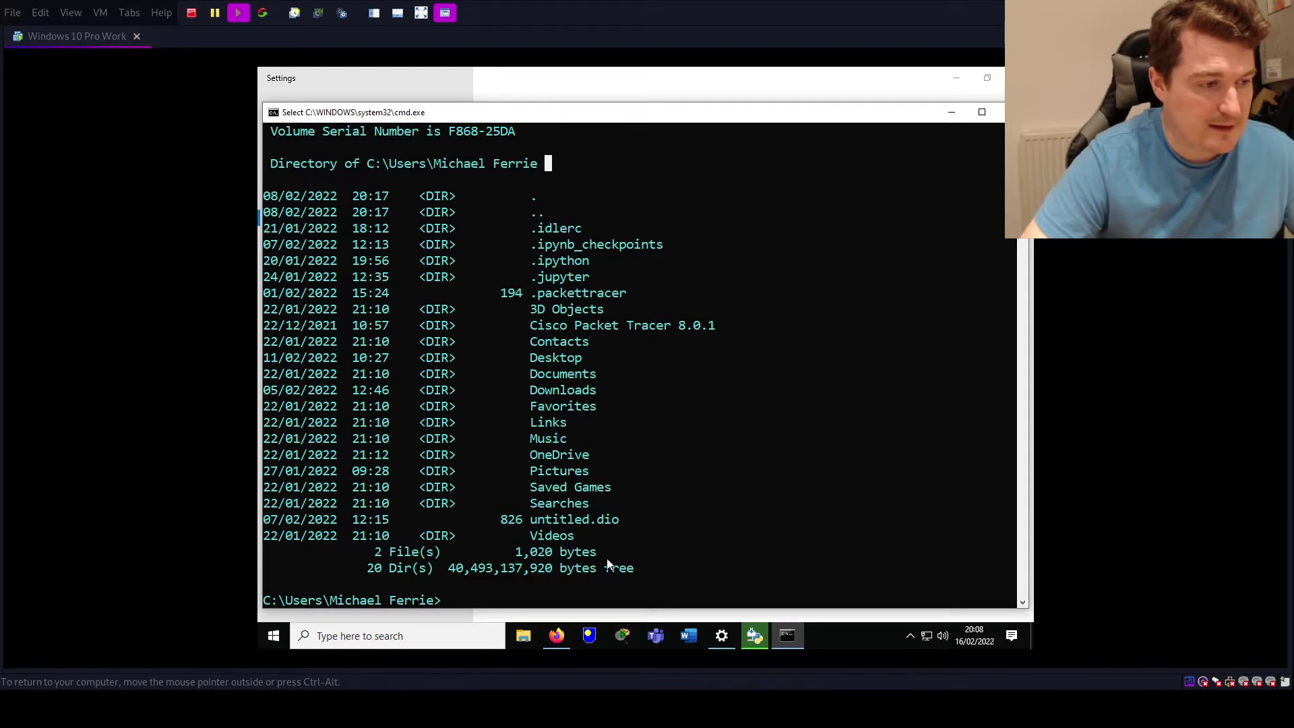
left_click(615, 598)
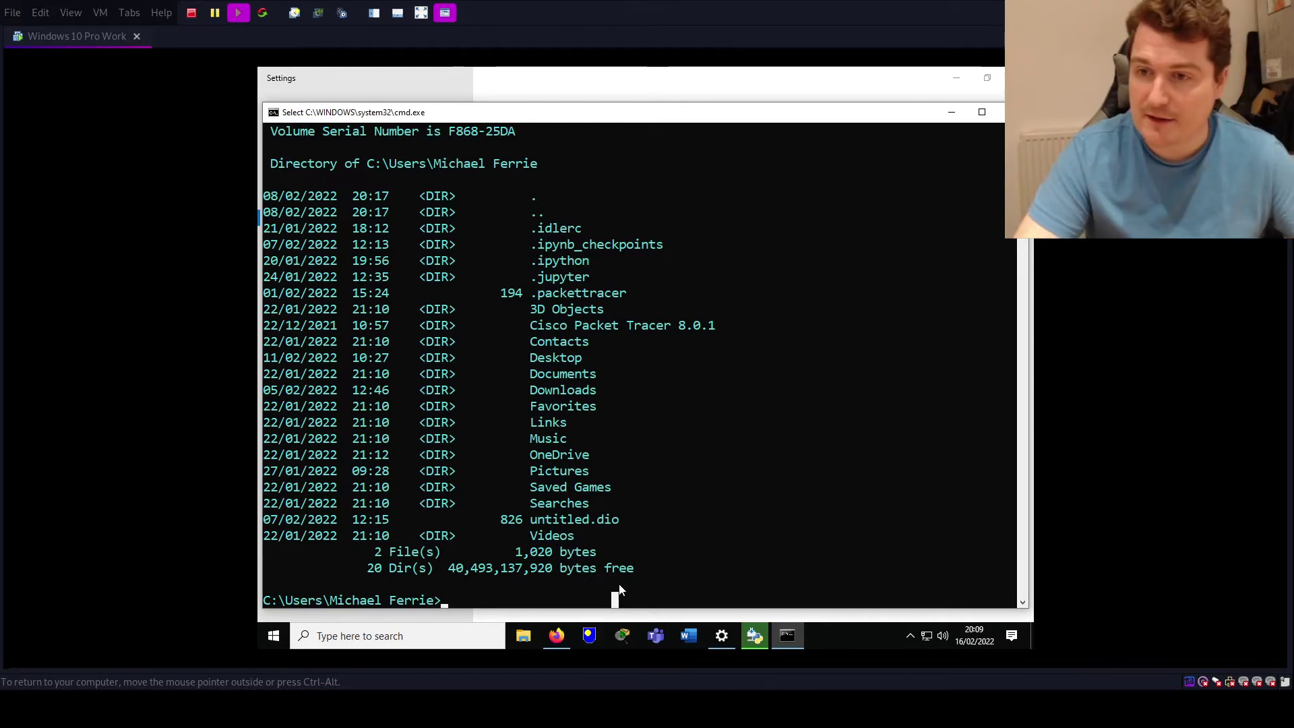
left_click_drag(640, 520, 488, 187)
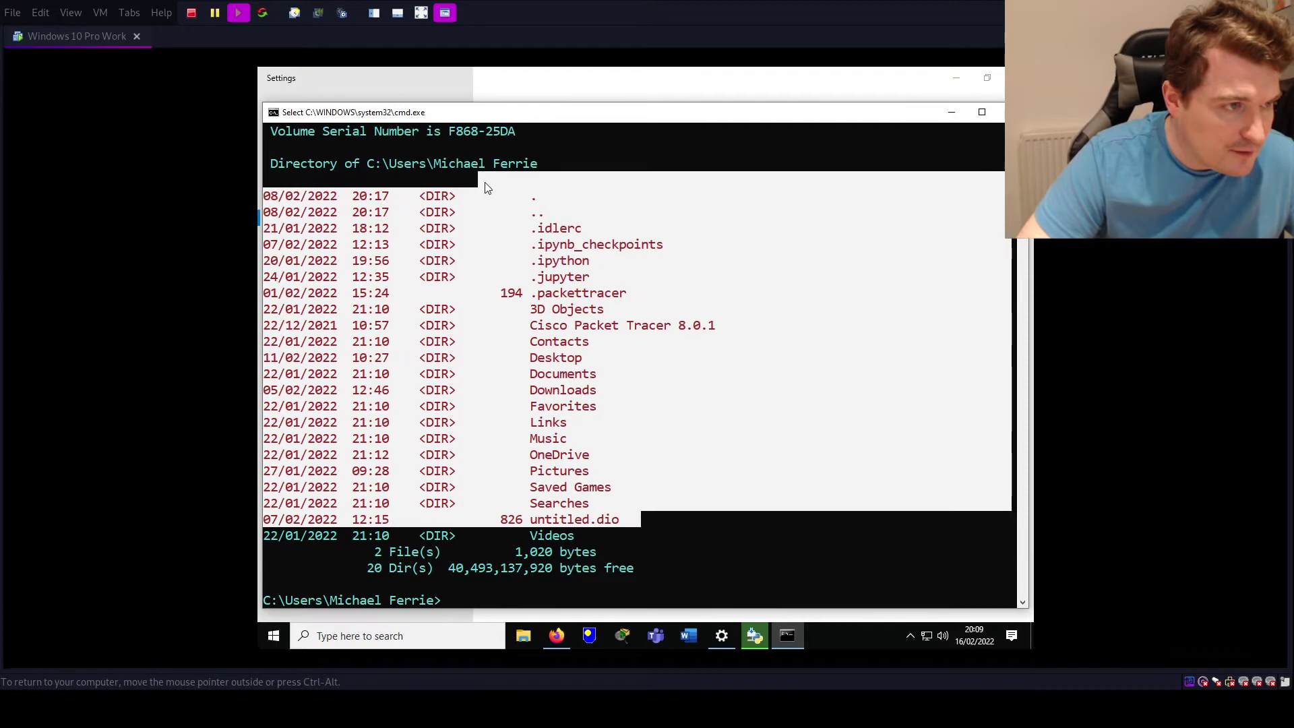
left_click(608, 598)
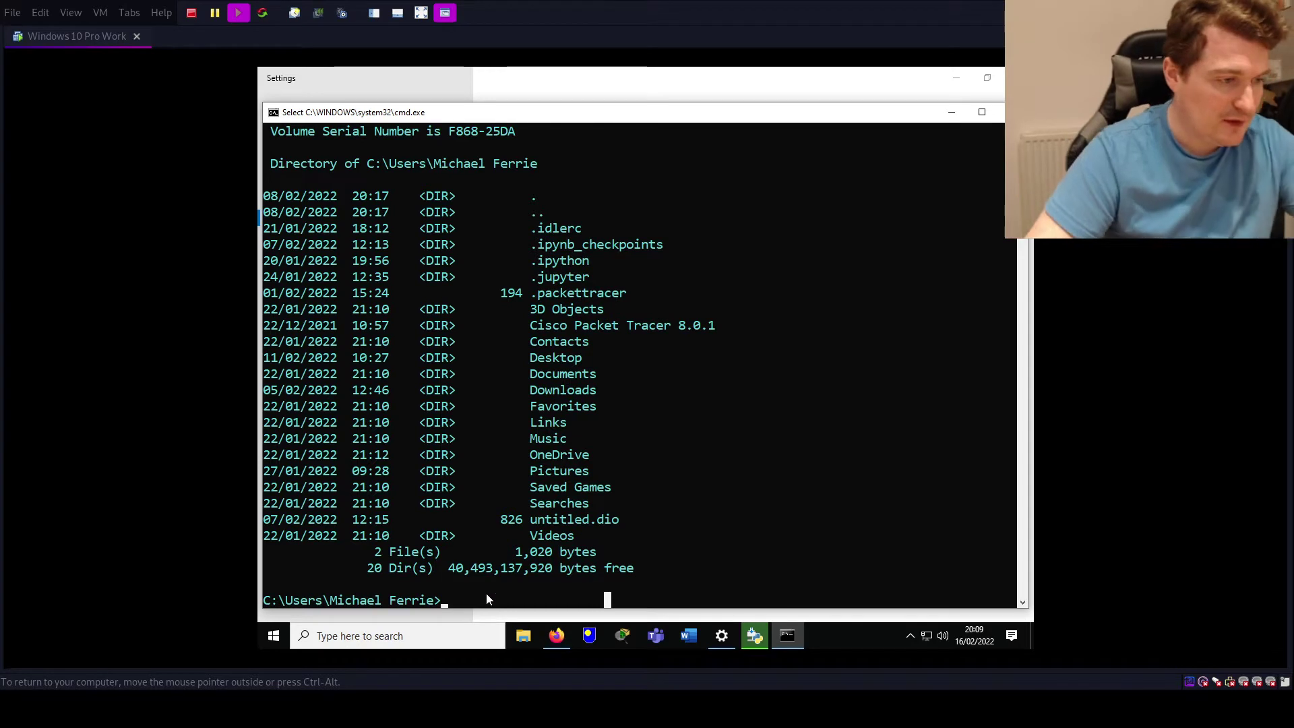
Change into the Documents directory with cd, and go back up to its parent with cd ...
type("cd Documents")
key("Return")
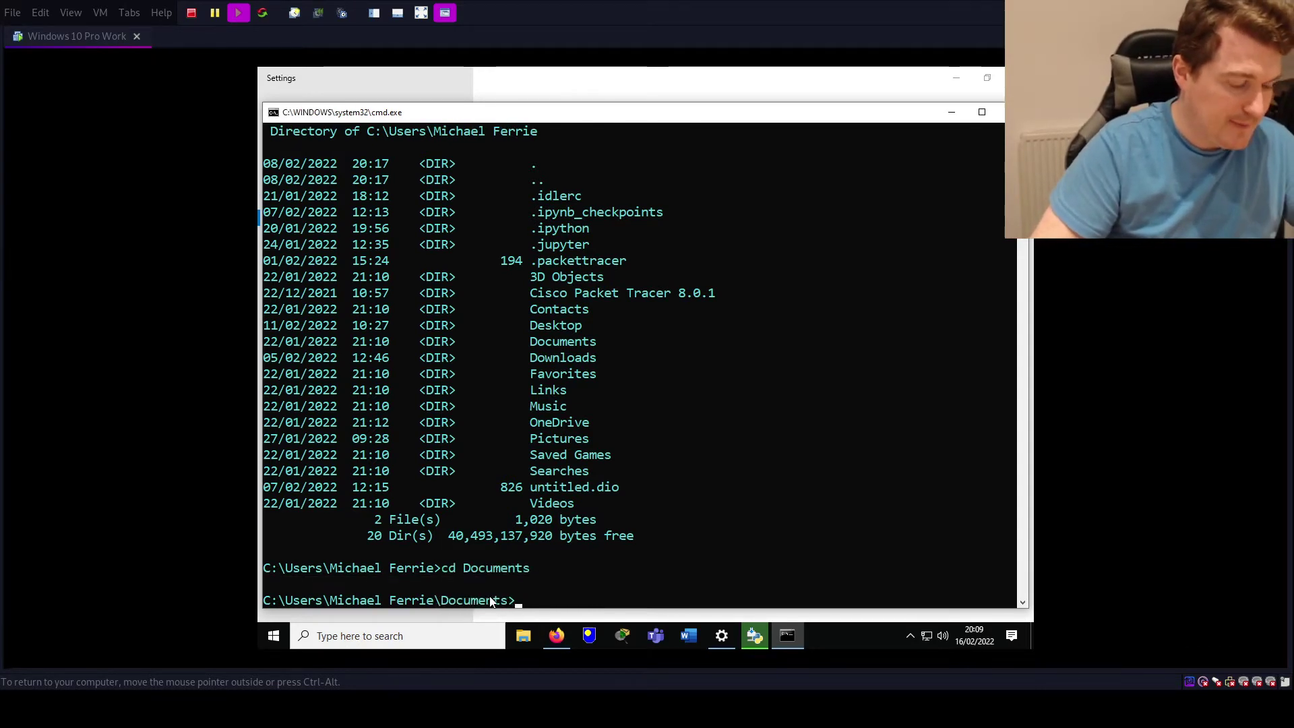
type("cd ..")
key("Return")
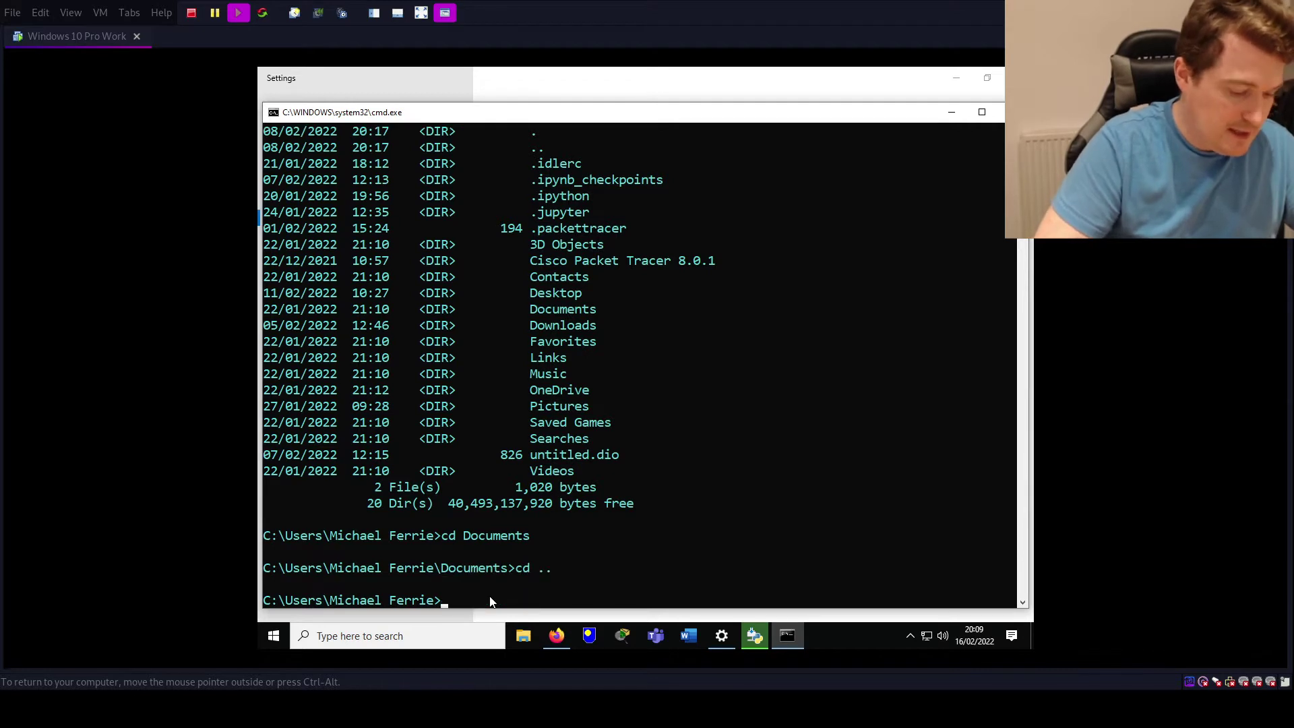
Change into the Contacts directory and list its contents with dir.
type("cd")
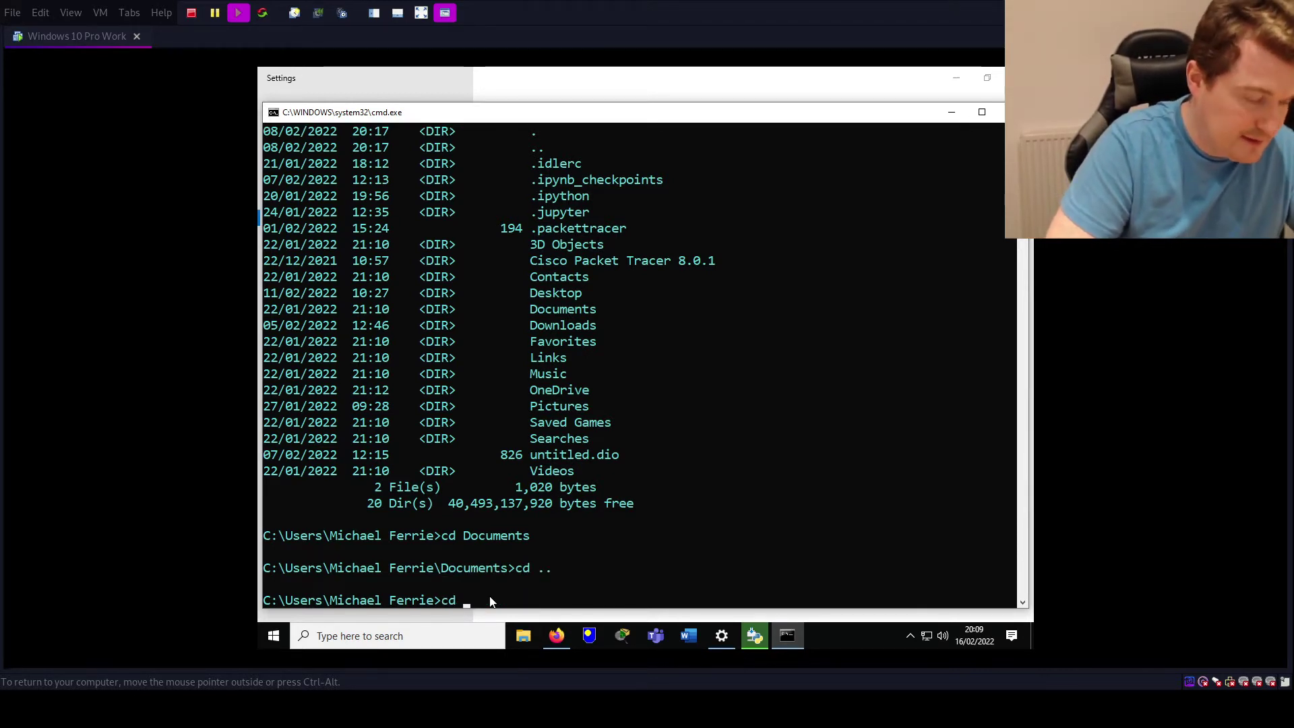
type(" Co")
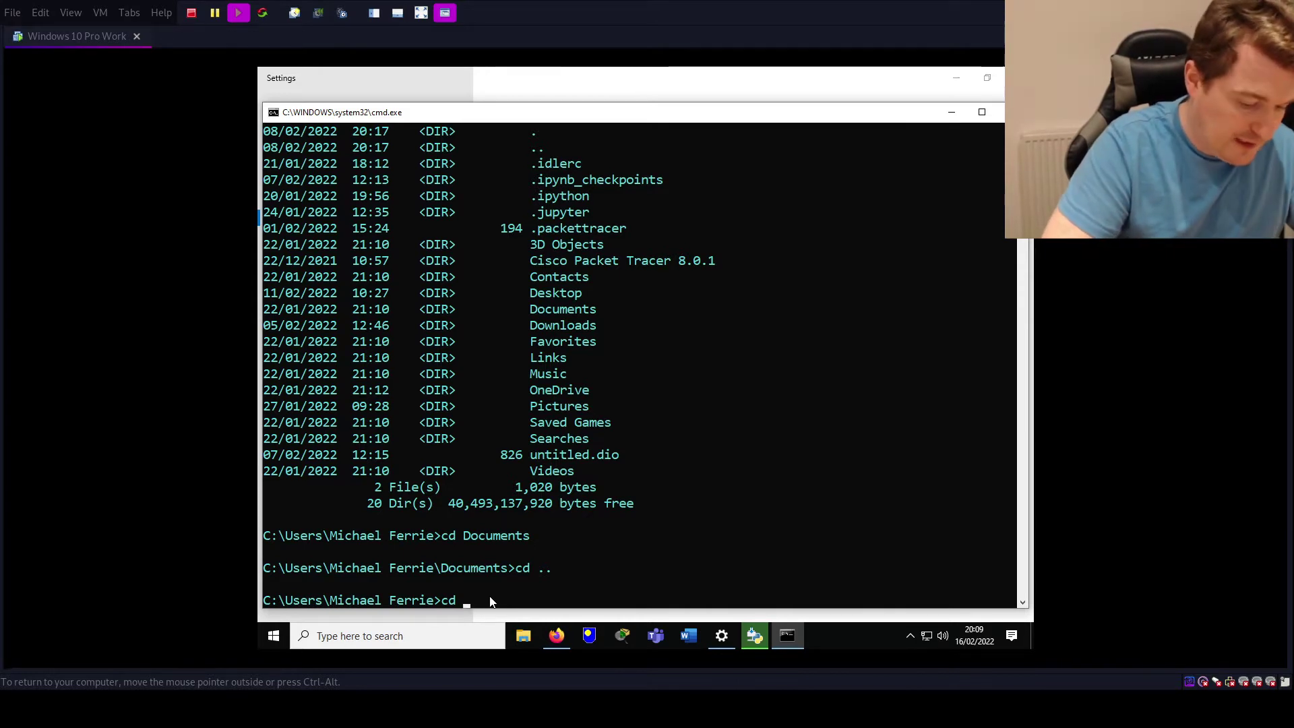
type("n")
key("Tab")
key("Return")
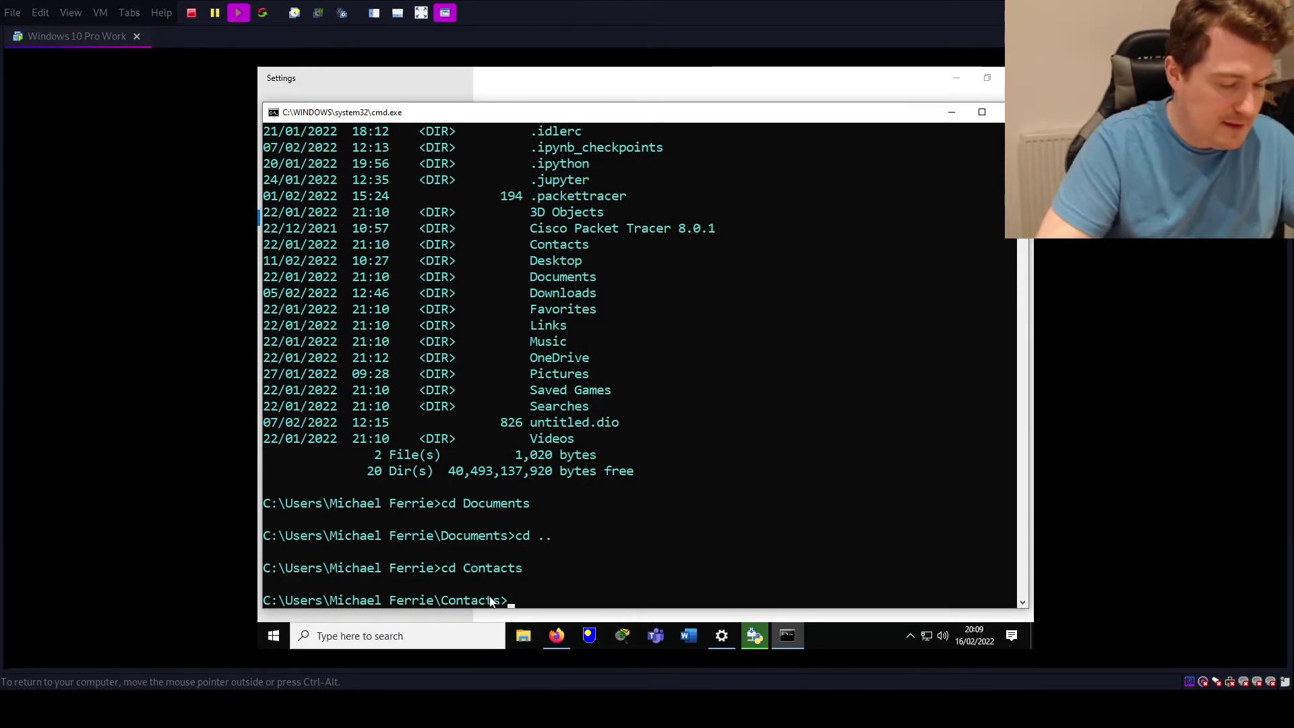
type("dir")
key("Return")
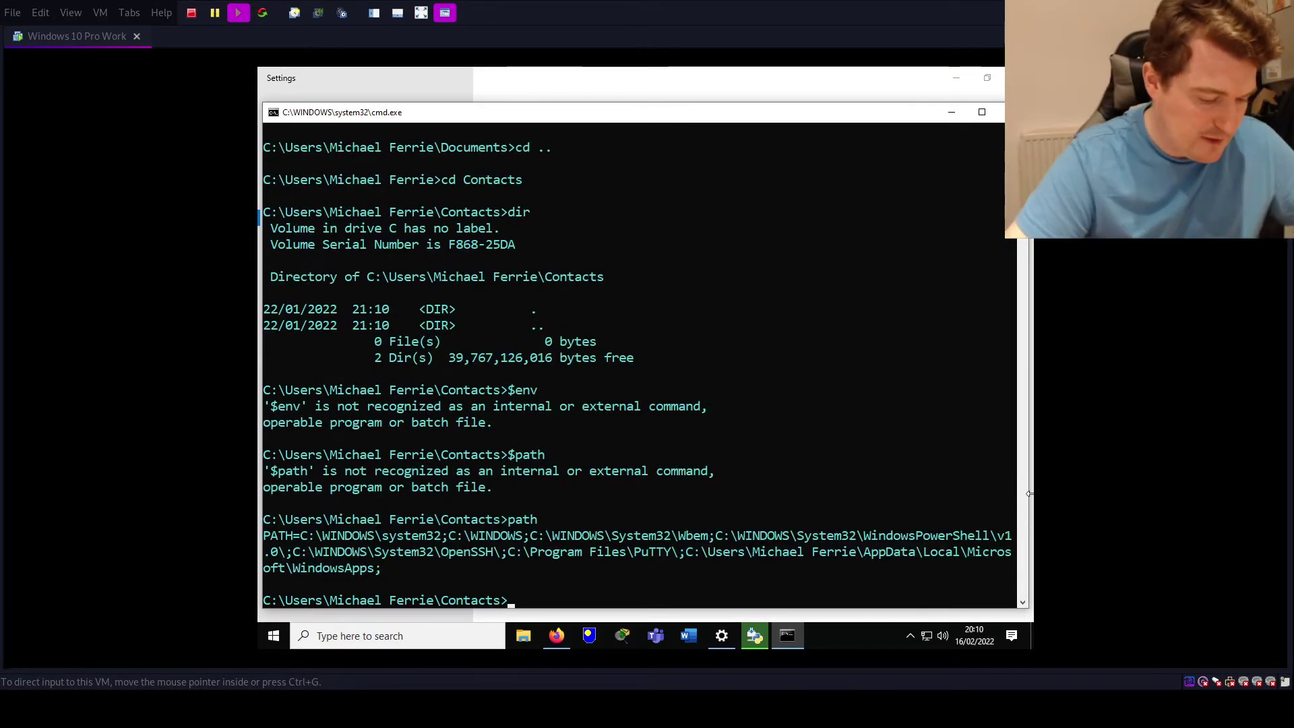
Clear the console with cls and display the PATH variable using the path command.
type("cls")
key("Return")
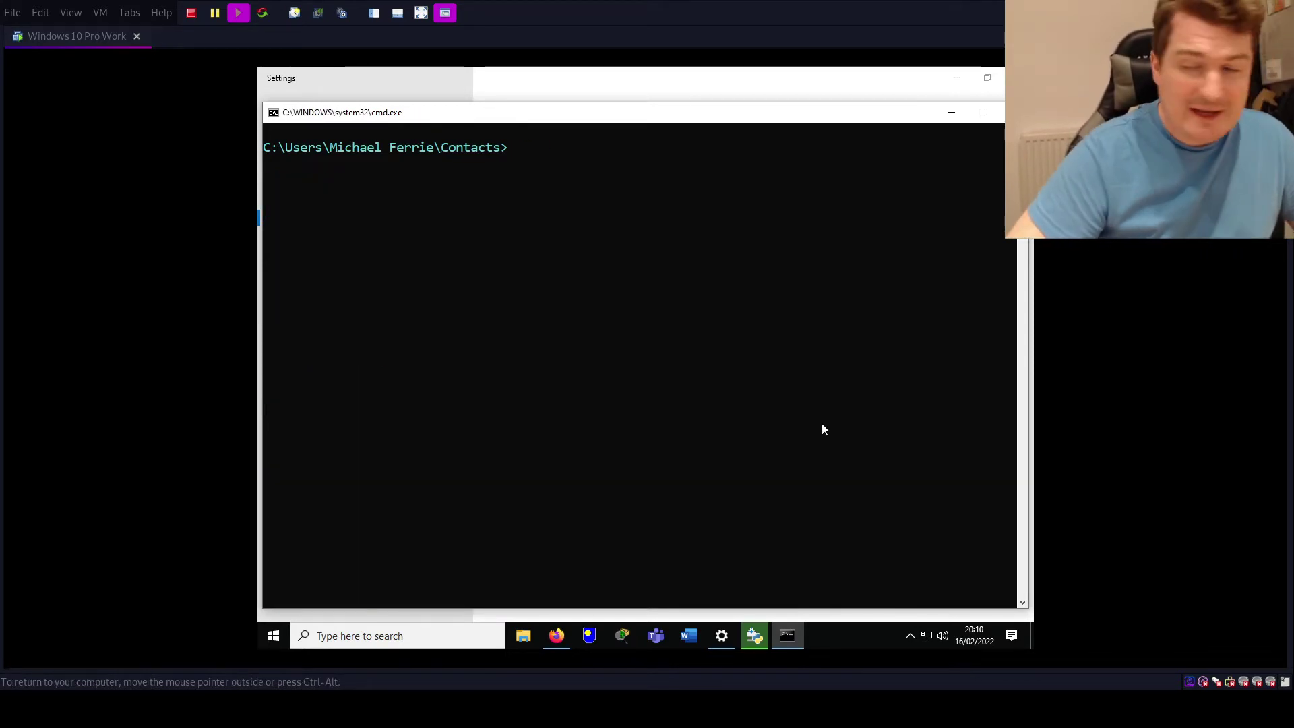
type("path")
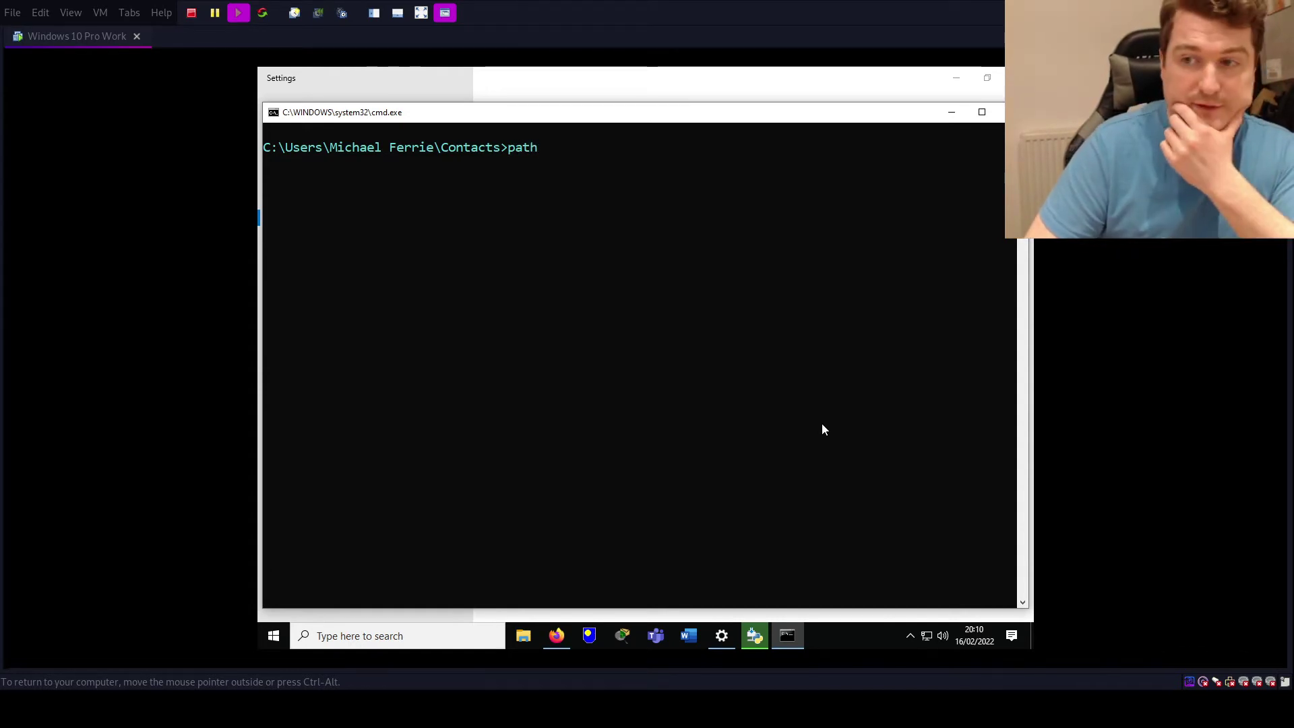
key("Return")
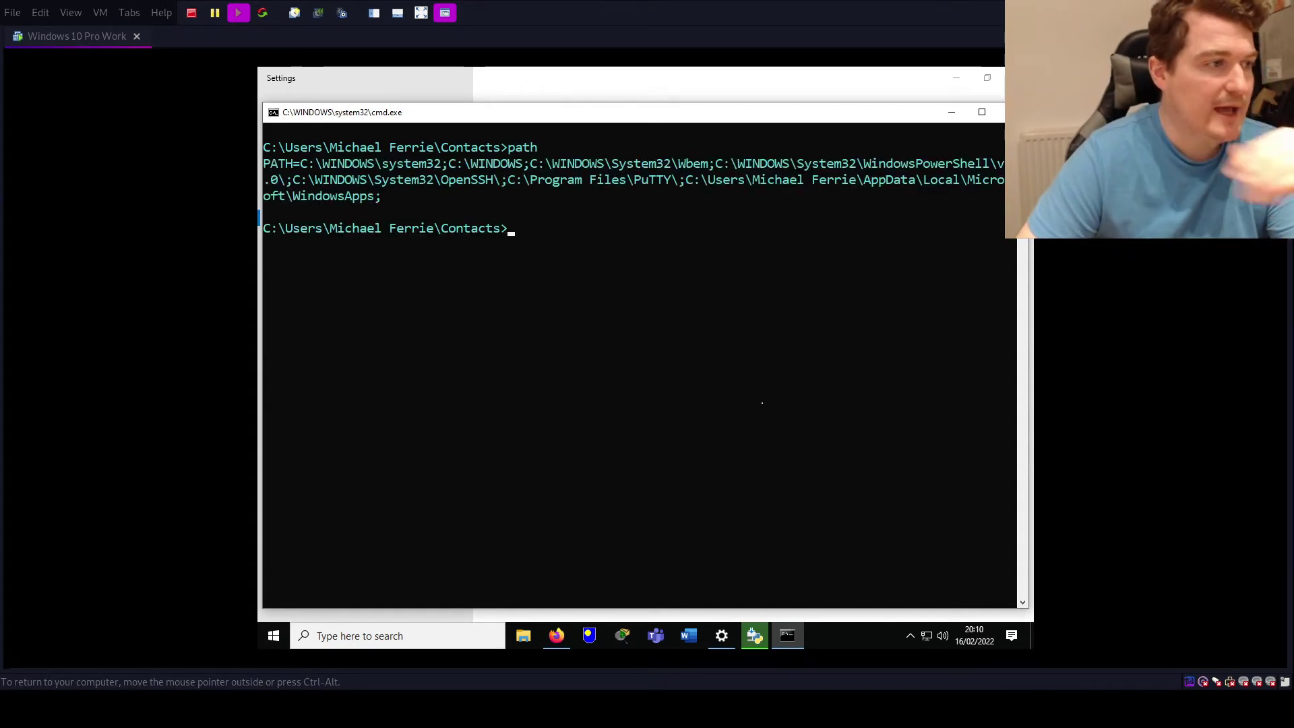
Highlight the directories in the PATH output for examination, including the C:\WINDOWS\system32 entry.
left_click_drag(316, 170, 836, 171)
left_click(836, 165)
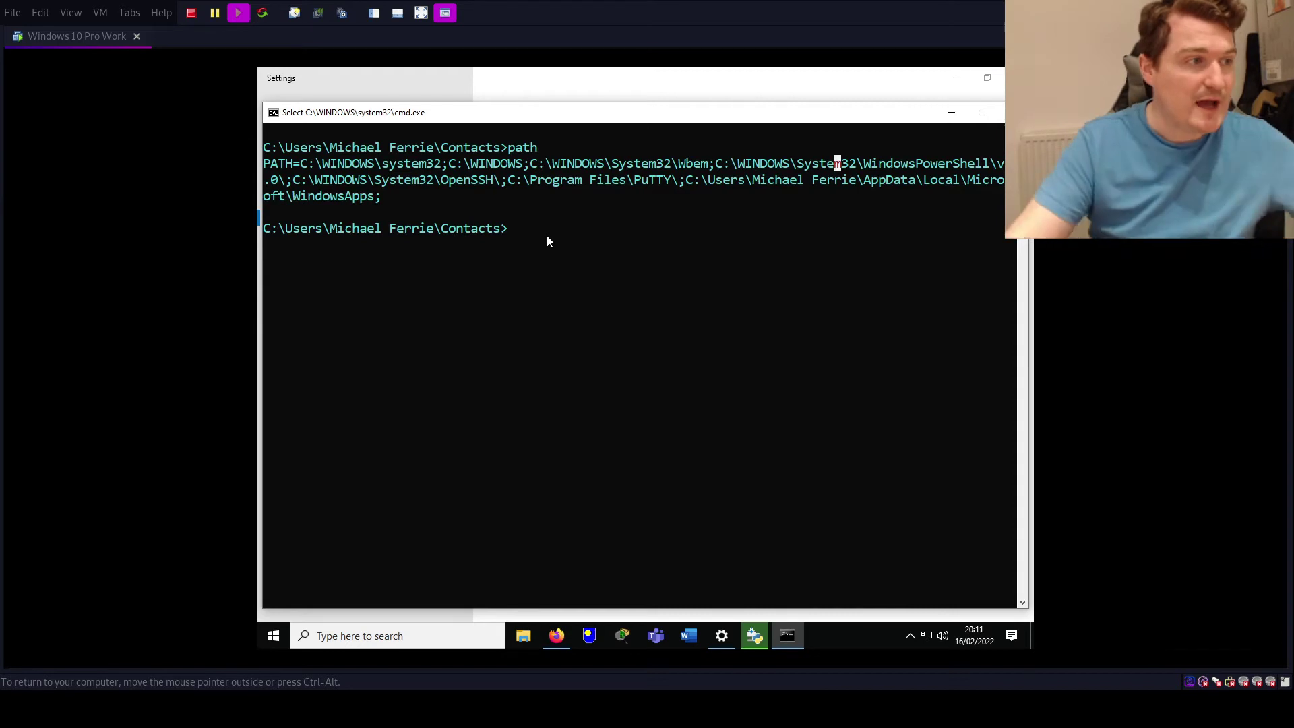
left_click_drag(325, 151, 435, 148)
left_click_drag(264, 164, 419, 200)
left_click(435, 196)
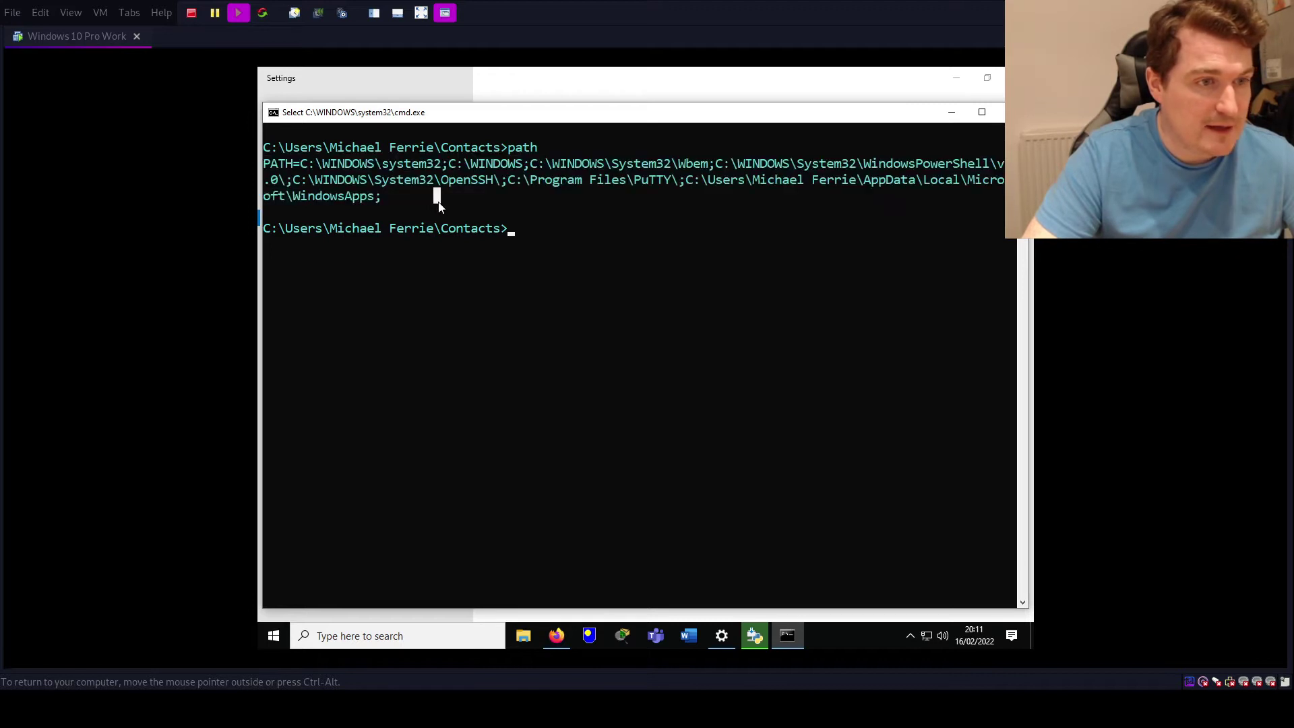
left_click_drag(303, 163, 443, 164)
left_click(595, 233)
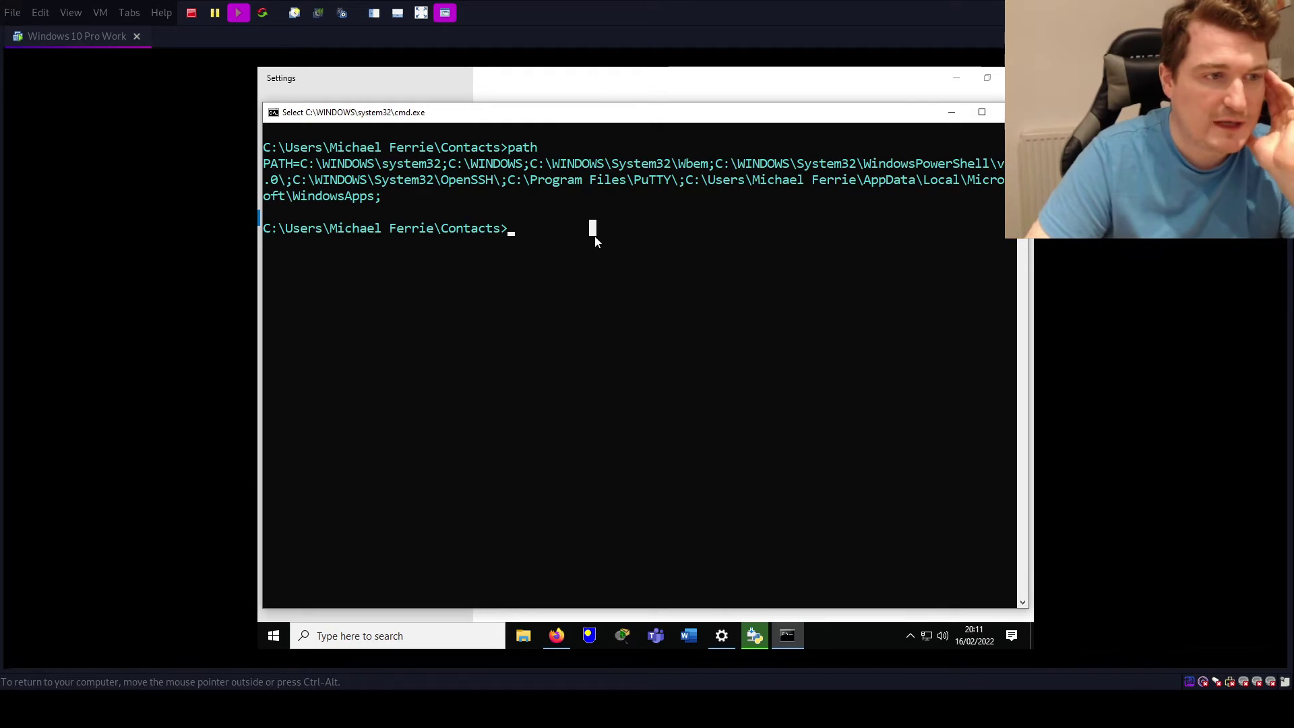
Highlight the AppData and WindowsApps entry in the PATH output and the user folder in the current prompt for examination.
left_click_drag(754, 181, 985, 186)
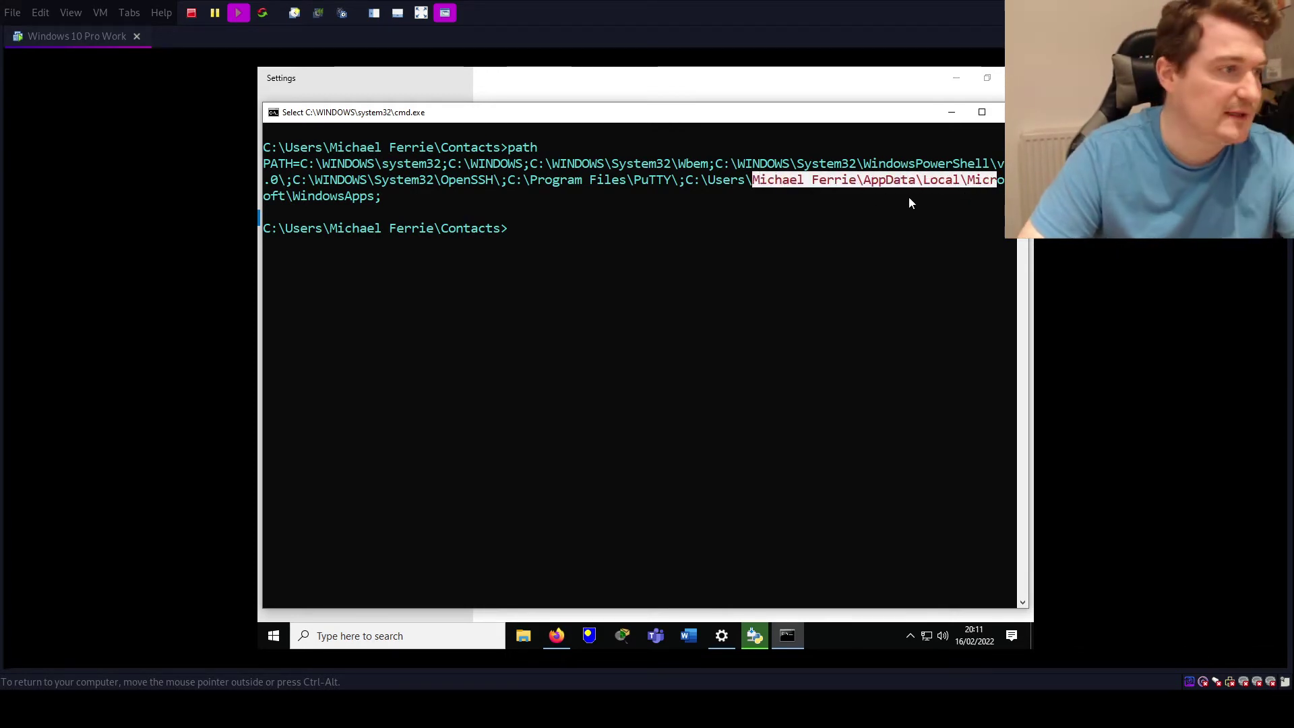
left_click_drag(379, 196, 275, 197)
key("Return")
left_click(732, 277)
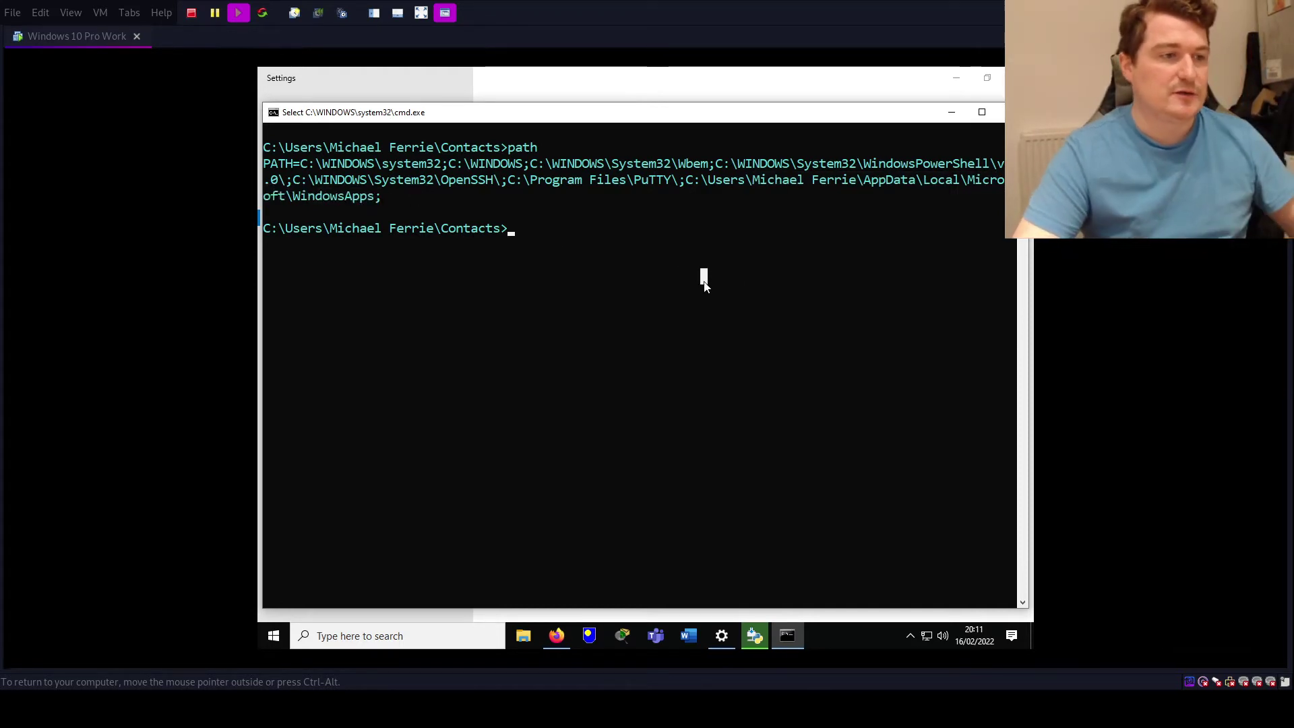
left_click(519, 229)
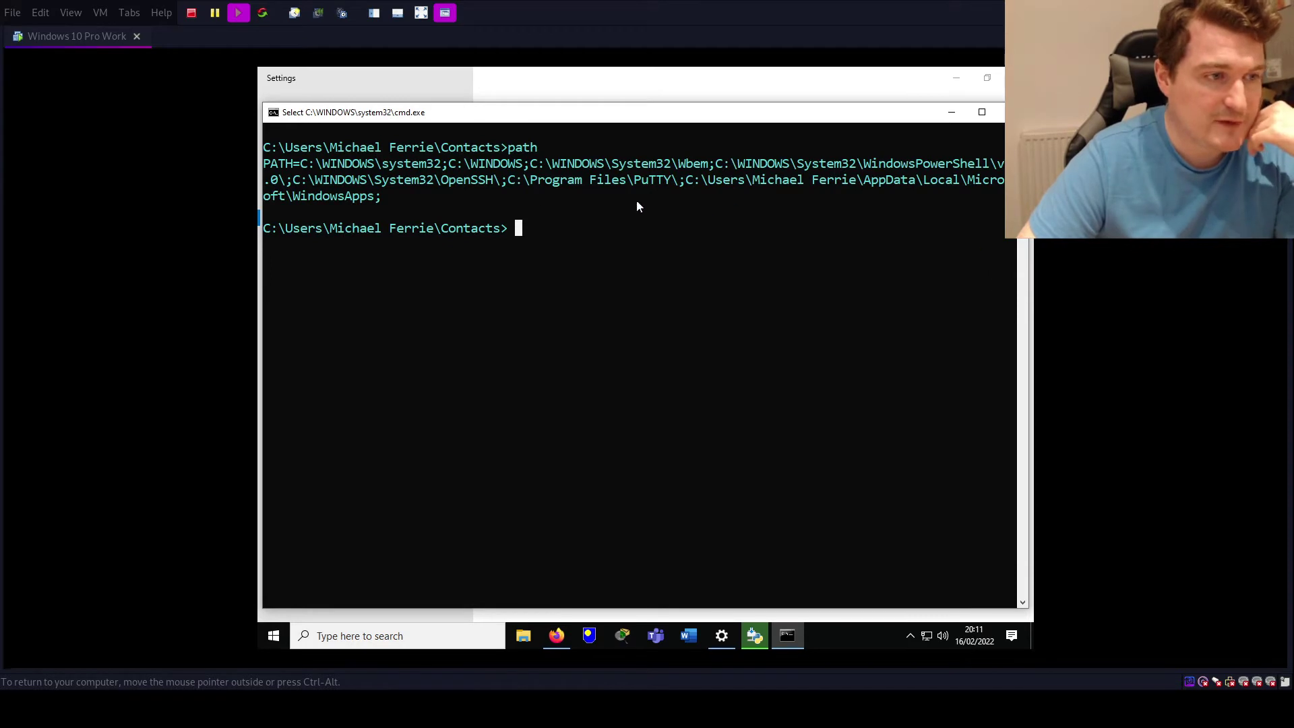
left_click_drag(376, 196, 654, 196)
left_click(649, 229)
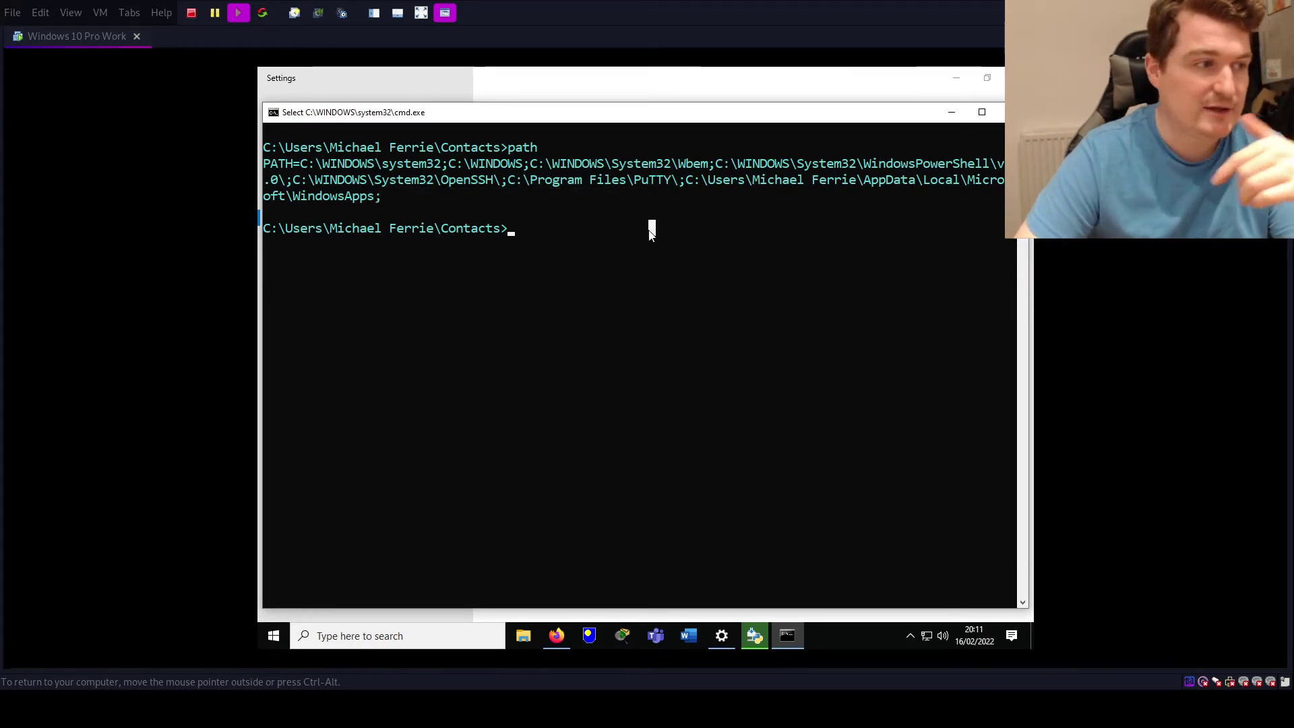
left_click_drag(326, 229, 440, 231)
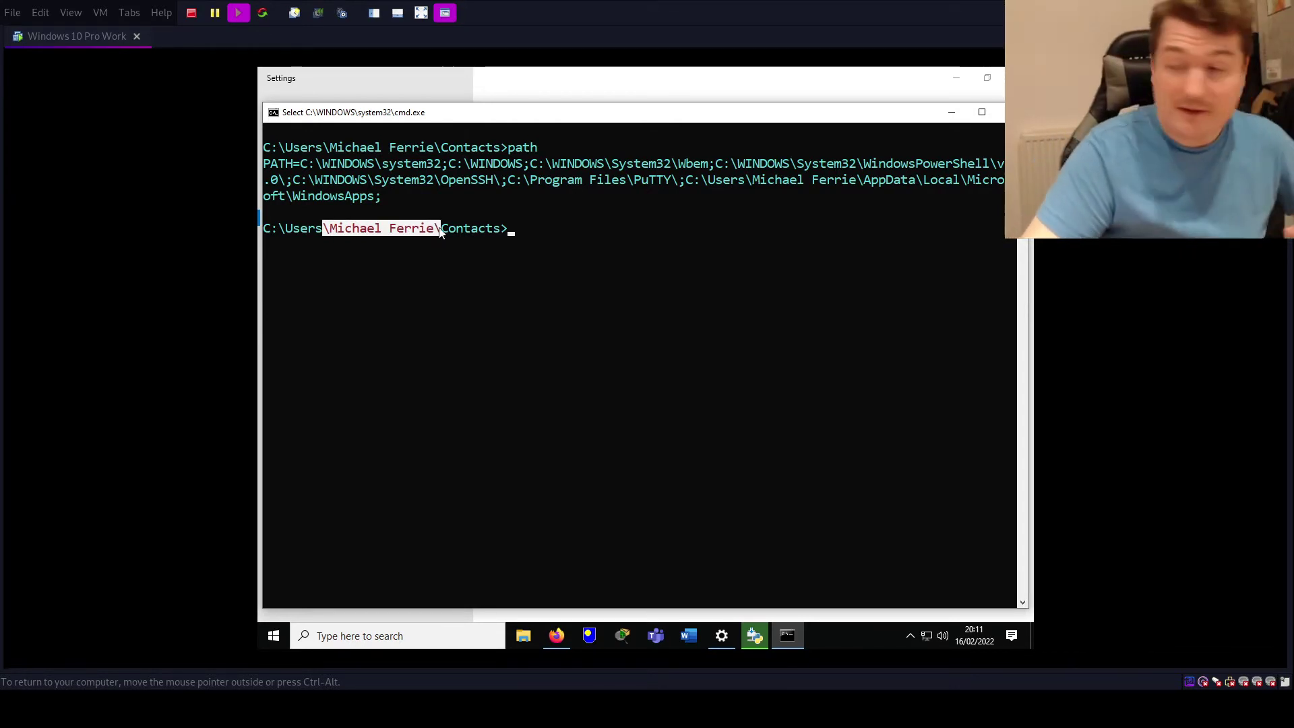
left_click(577, 225)
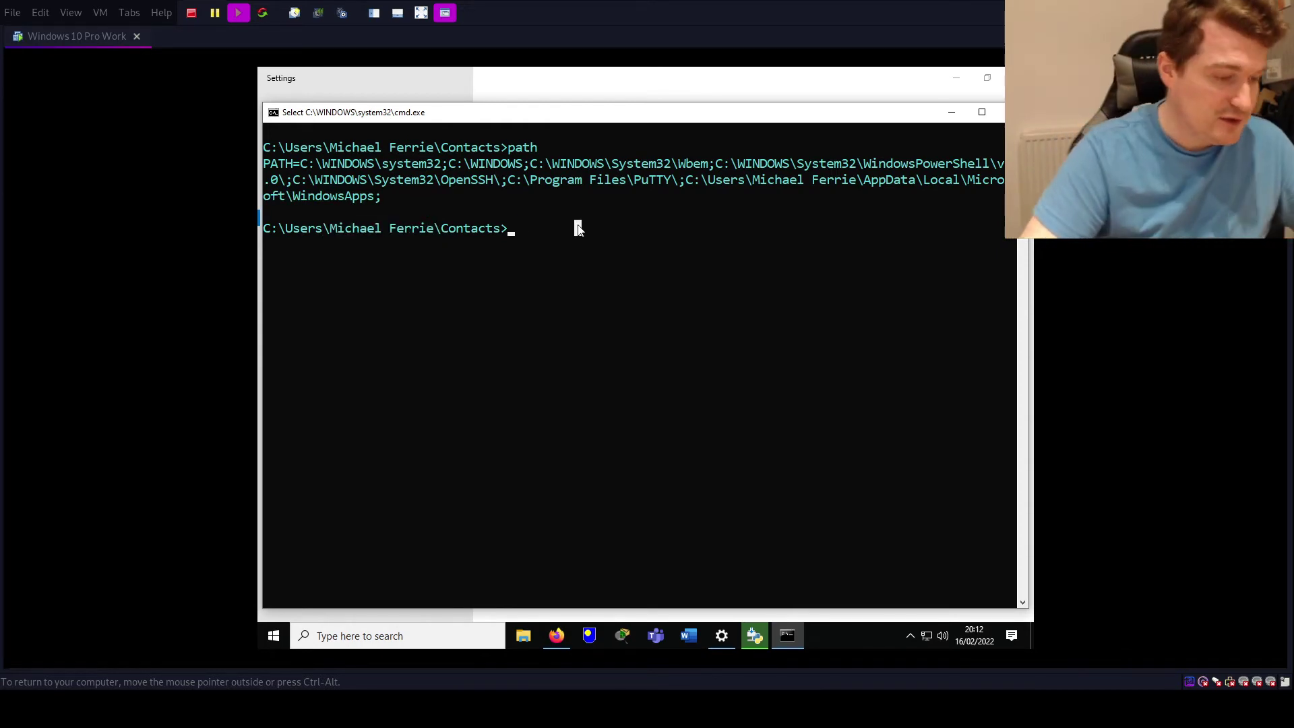
type("cd")
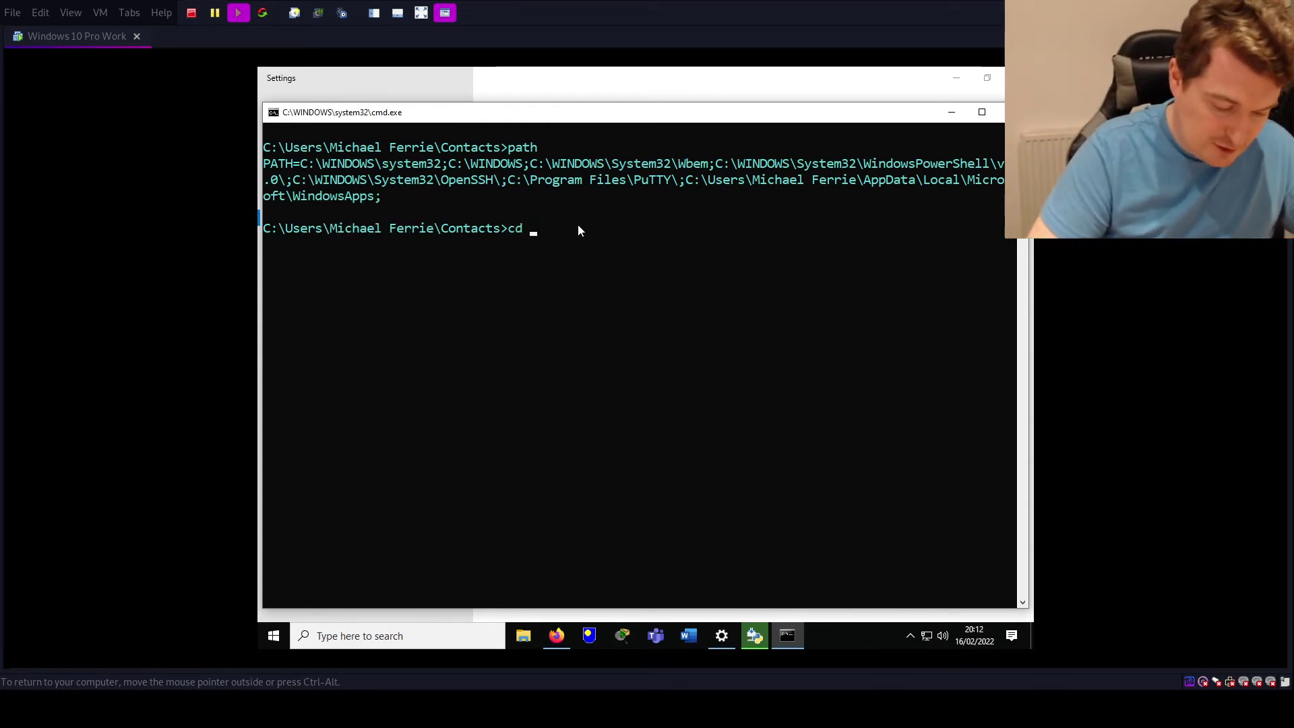
type(" c:")
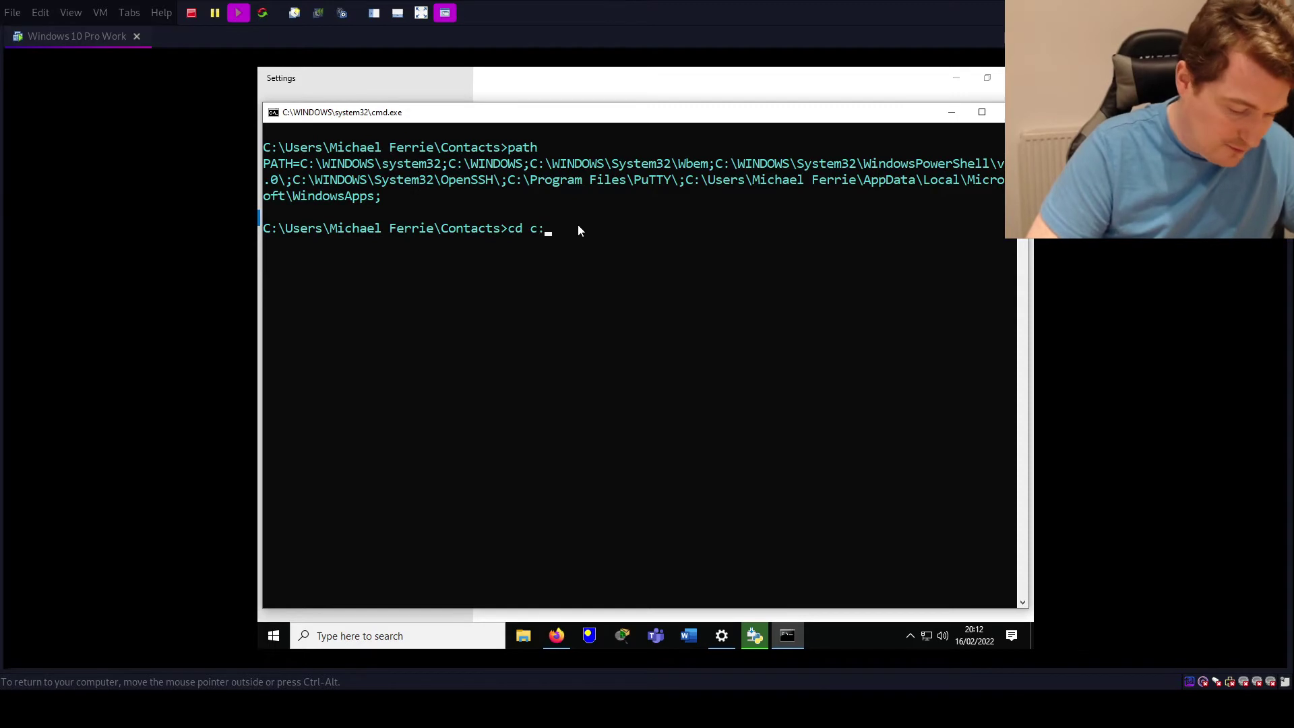
type("\\This ")
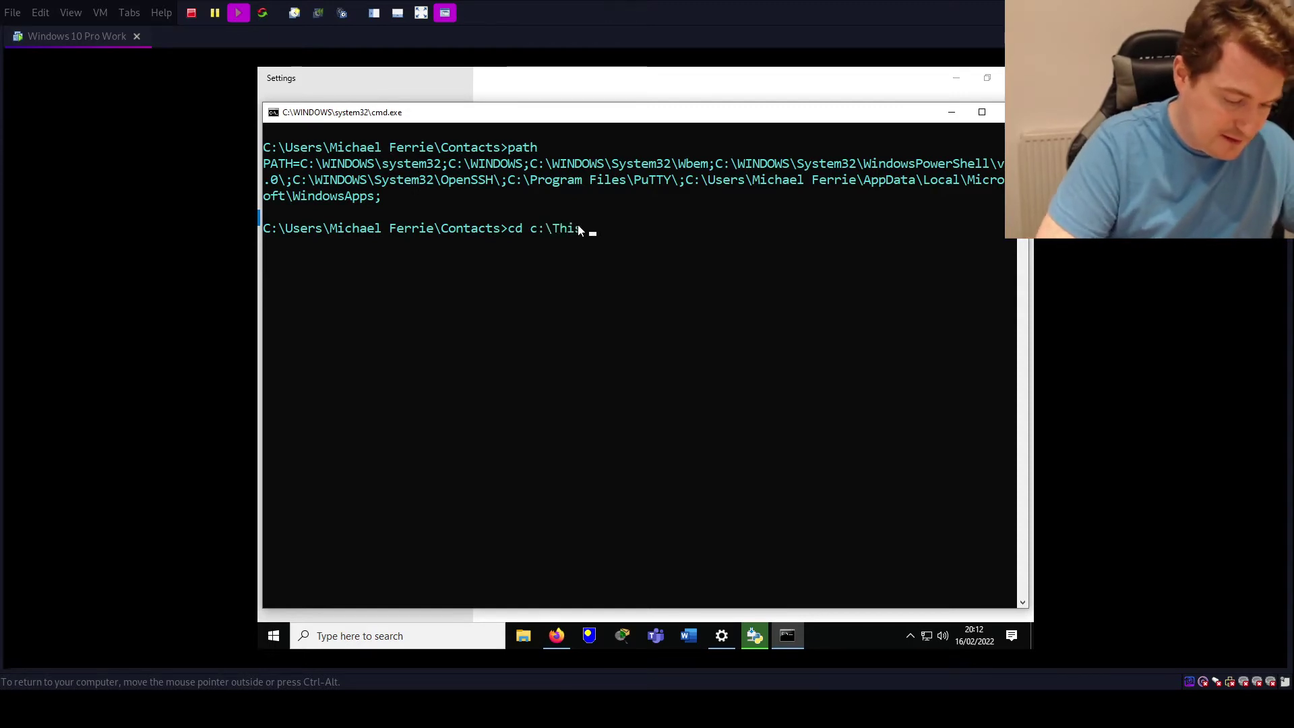
type("PC \\ ")
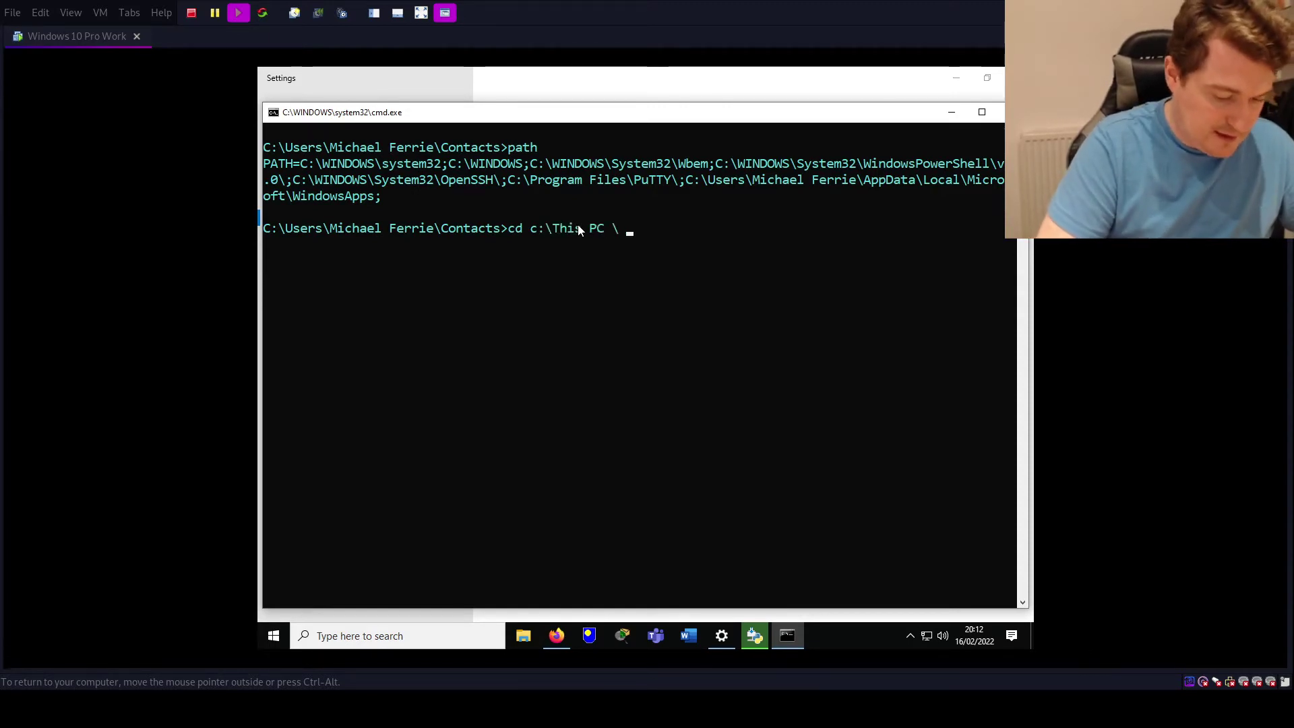
type("appdata")
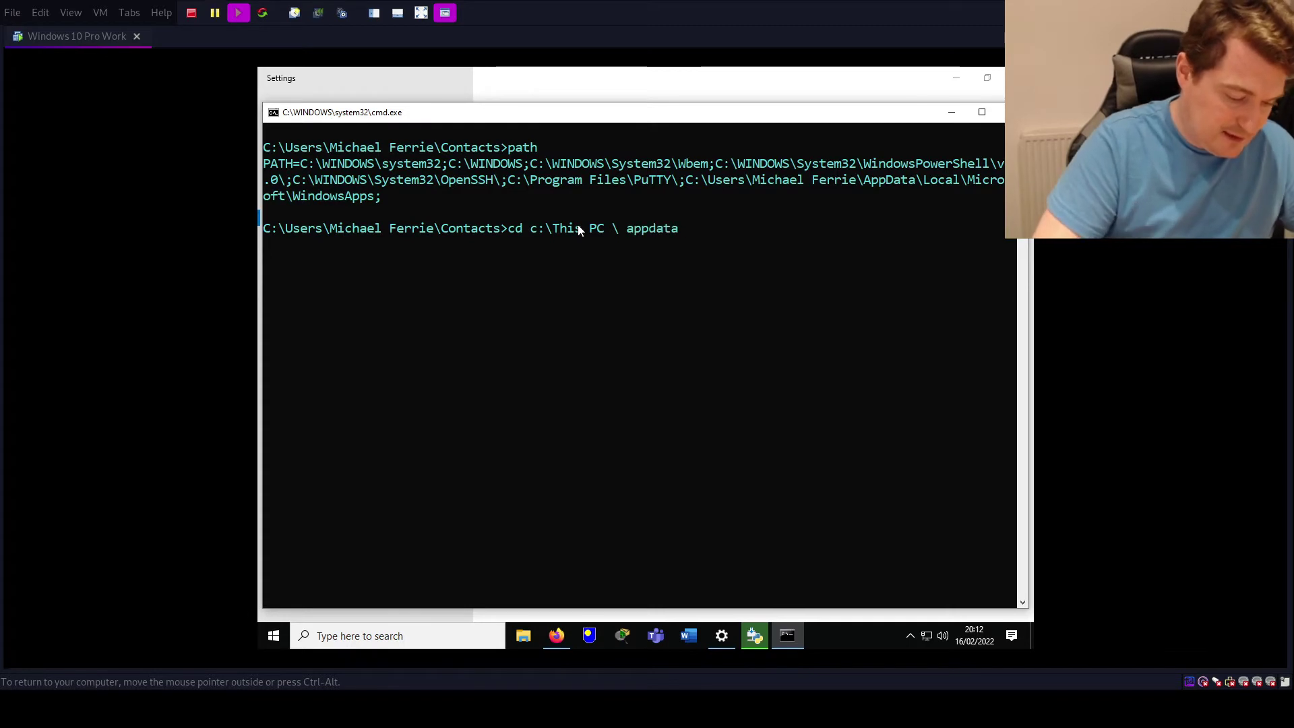
type("\\ local")
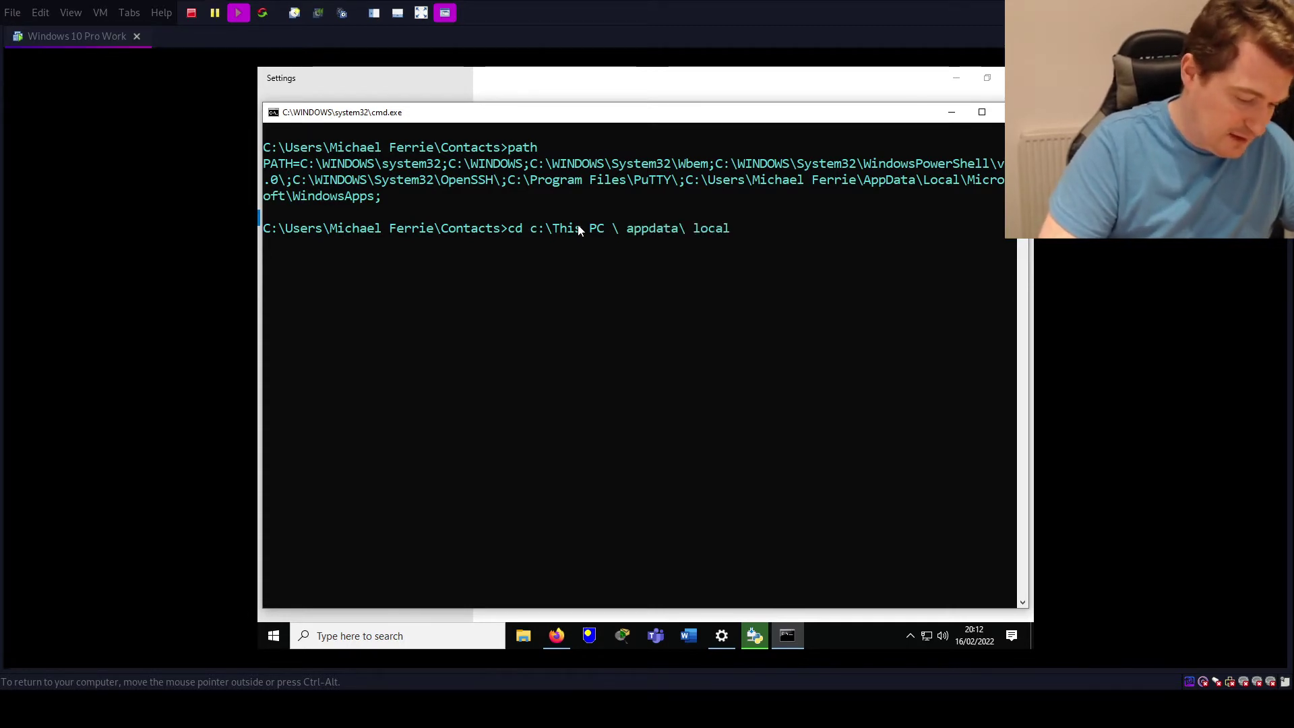
type("\\ something el")
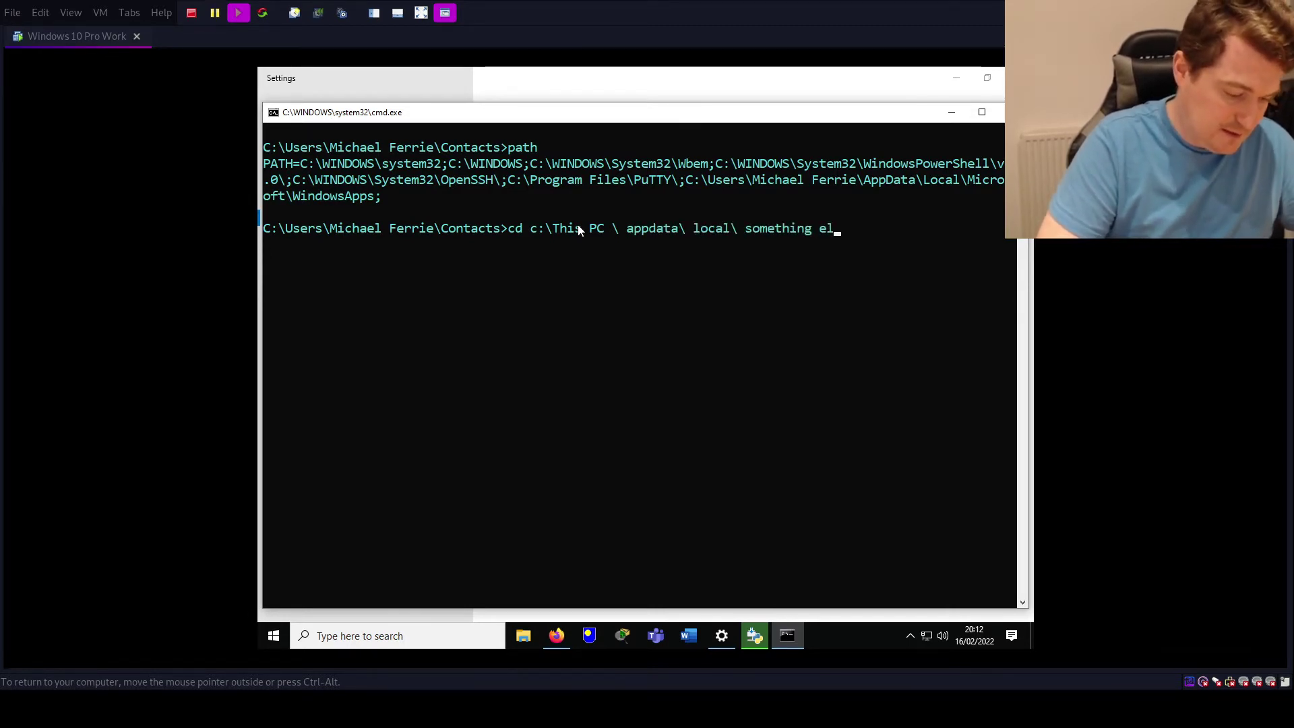
type("se \\ .")
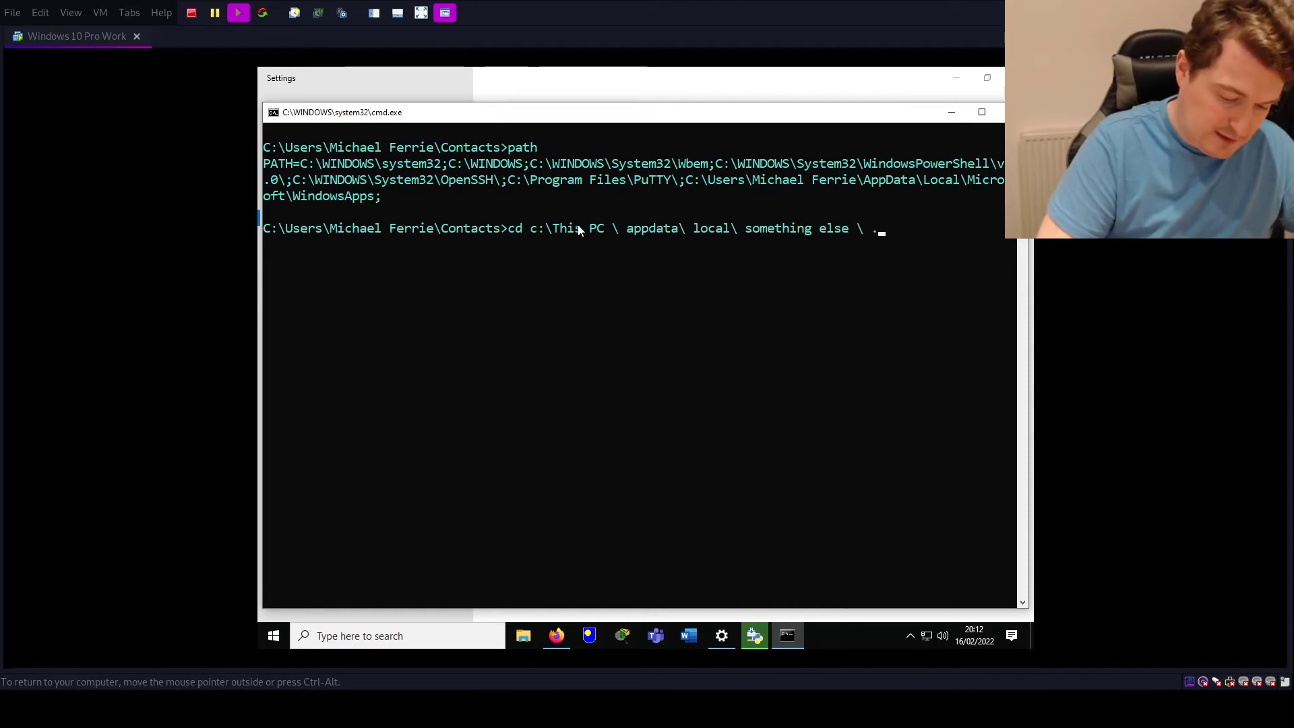
type("..... Python")
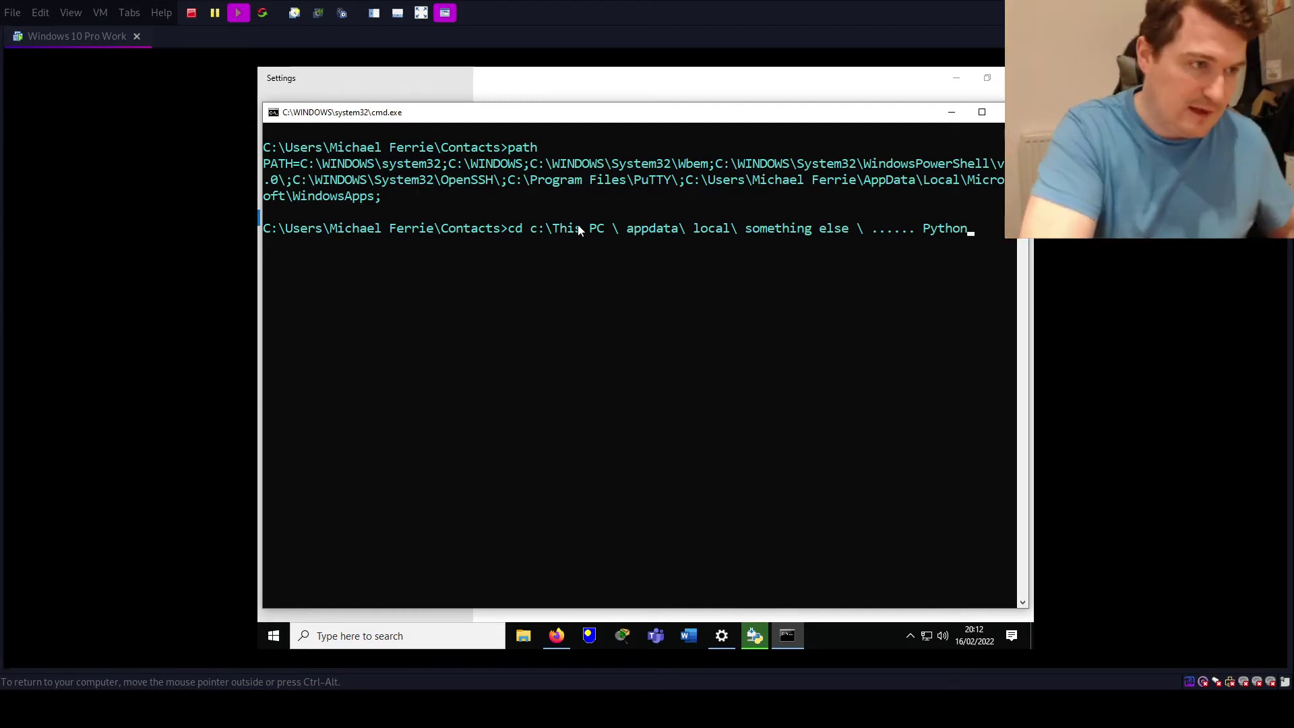
key("BackSpace")
key("BackSpace")
key("BackSpace")
key("BackSpace")
key("BackSpace")
key("BackSpace")
key("BackSpace")
key("BackSpace")
key("BackSpace")
key("BackSpace")
key("BackSpace")
key("BackSpace")
key("BackSpace")
key("BackSpace")
key("BackSpace")
key("BackSpace")
key("BackSpace")
key("BackSpace")
key("BackSpace")
key("BackSpace")
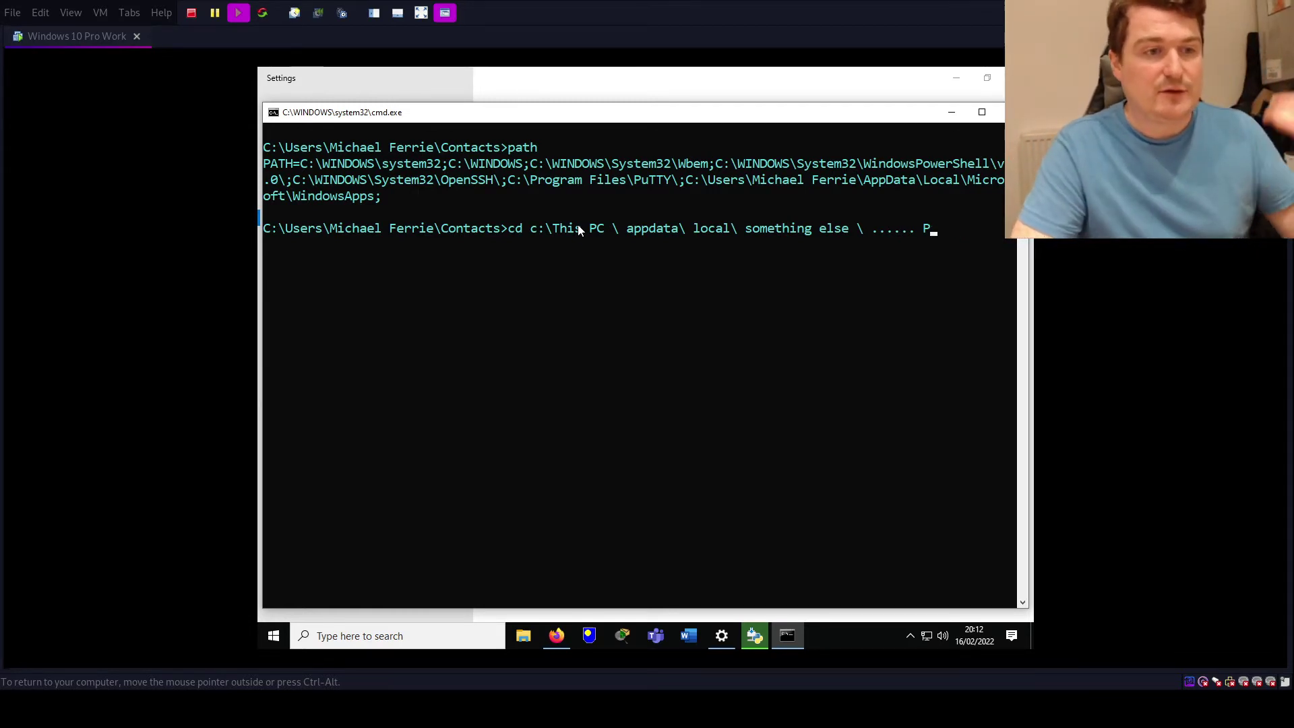
key("BackSpace")
key("BackSpace")
key("BackSpace")
key("BackSpace")
key("BackSpace")
key("BackSpace")
key("BackSpace")
key("BackSpace")
key("BackSpace")
key("BackSpace")
key("BackSpace")
key("BackSpace")
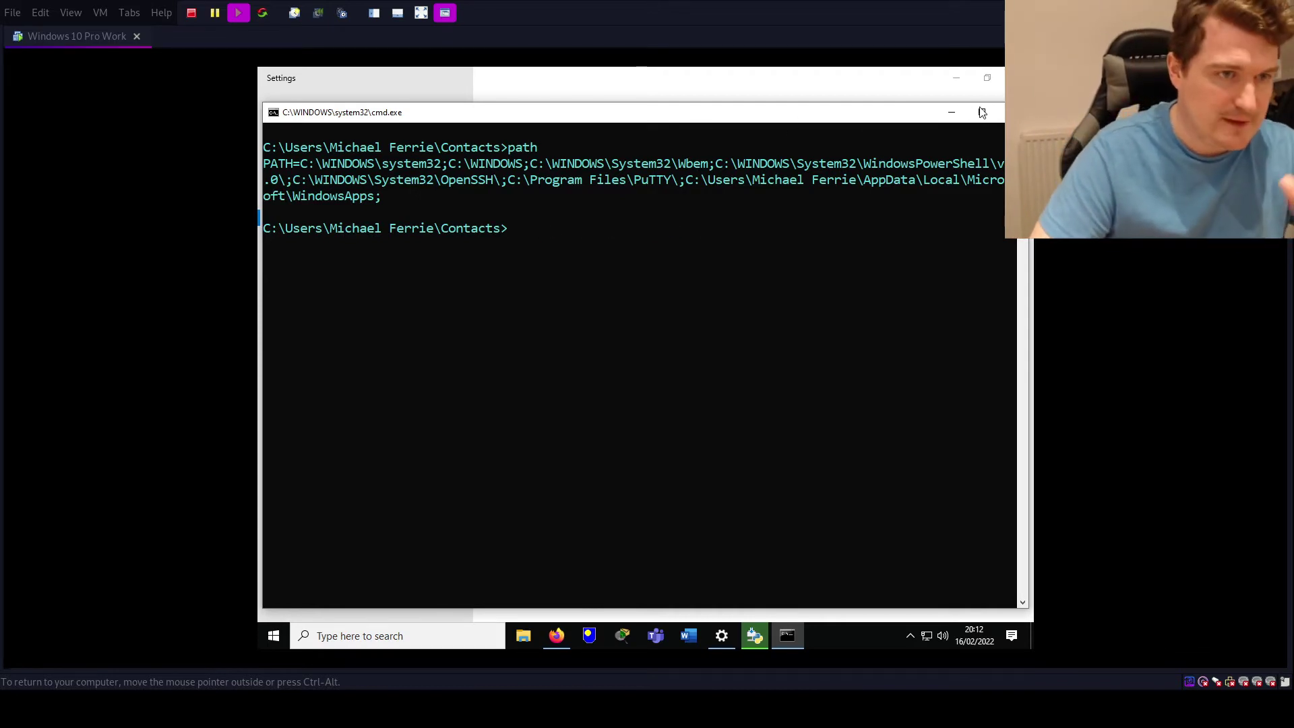
Minimize the console and uninstall Python Launcher from the Apps & features list in Settings.
left_click(944, 111)
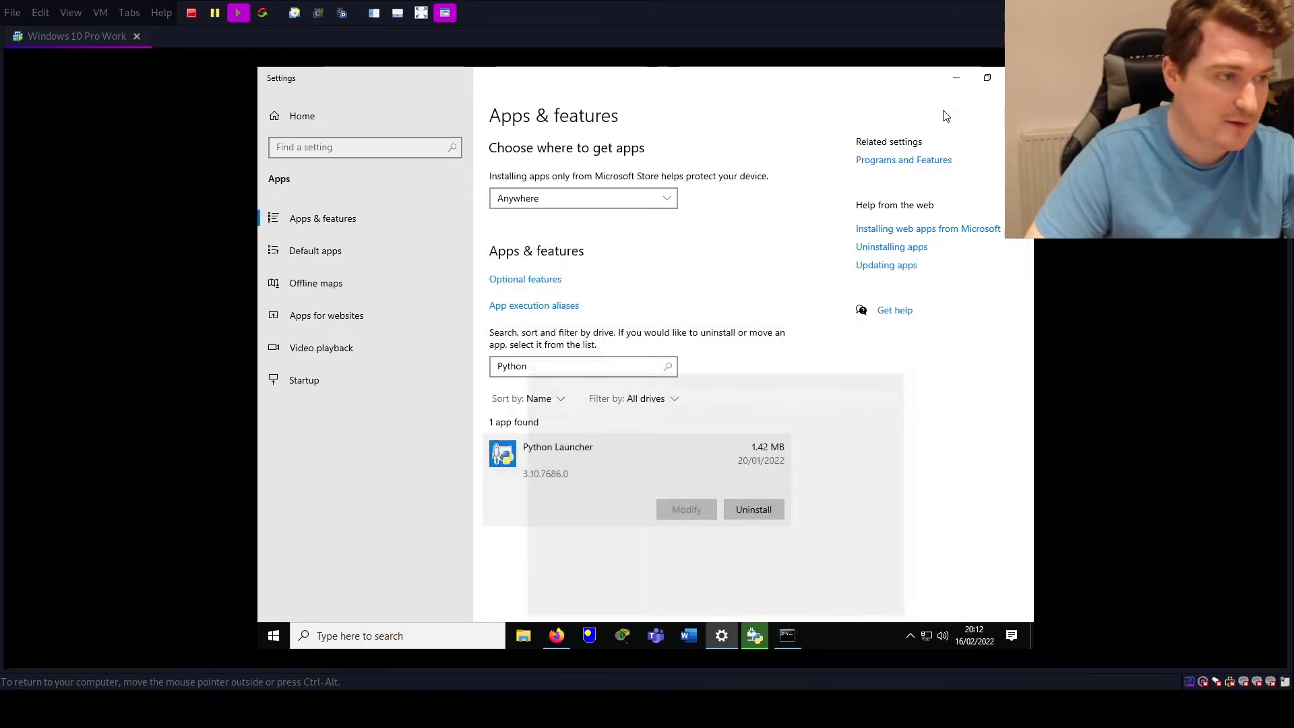
left_click(752, 511)
left_click(818, 476)
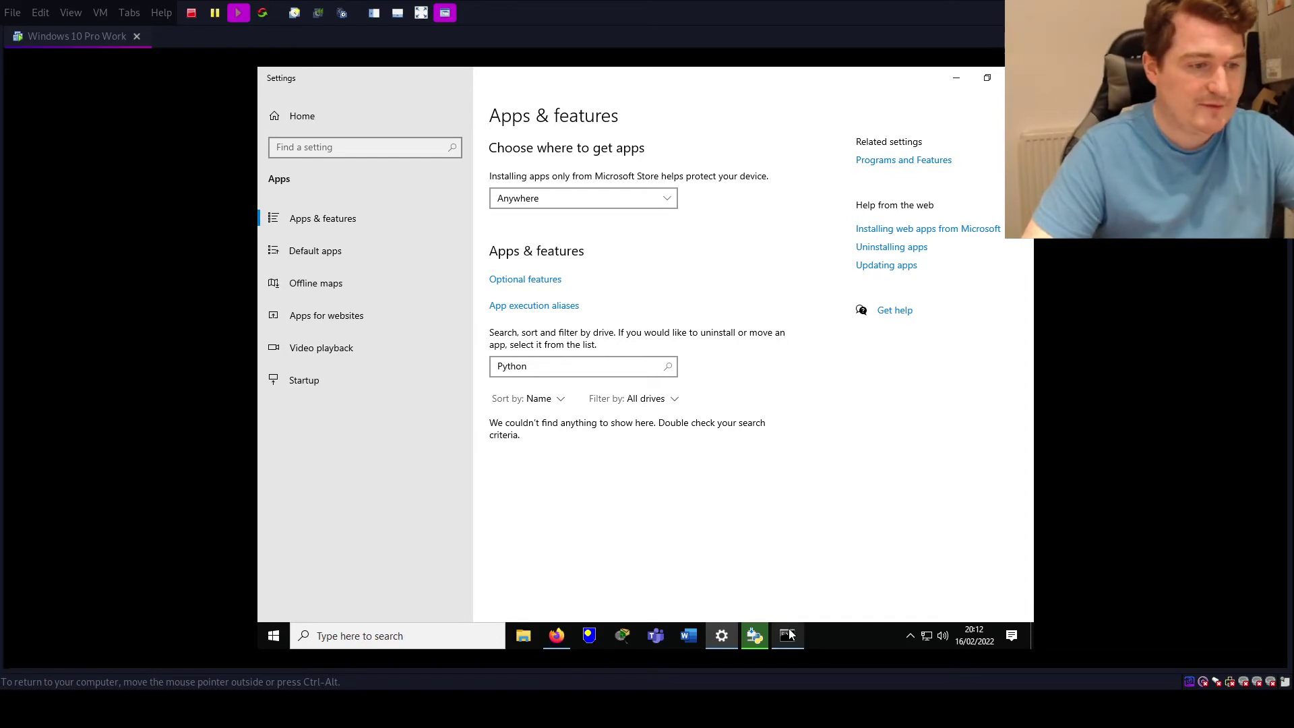
Switch back to Command Prompt, run the python command to test whether Python is still available, and close the Microsoft Store window.
mouse_move(792, 632)
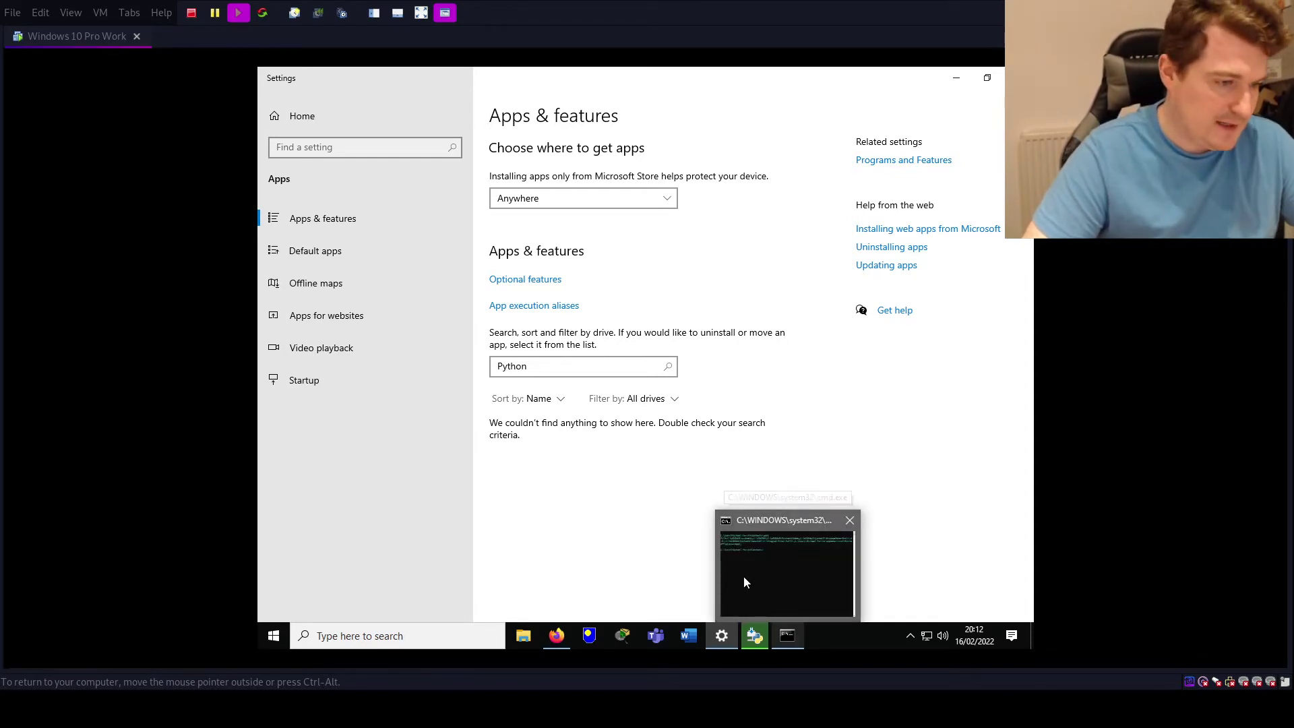
left_click(773, 613)
left_click(614, 343)
type("python")
key("Return")
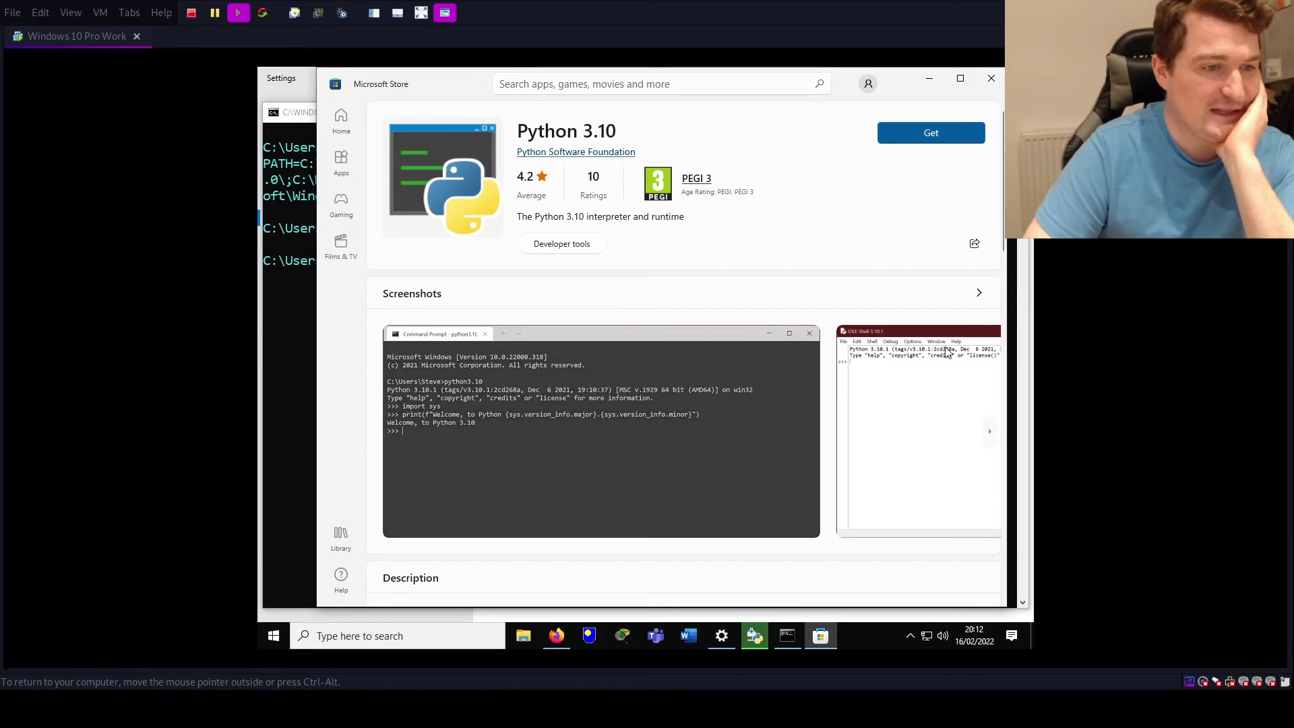
left_click(991, 79)
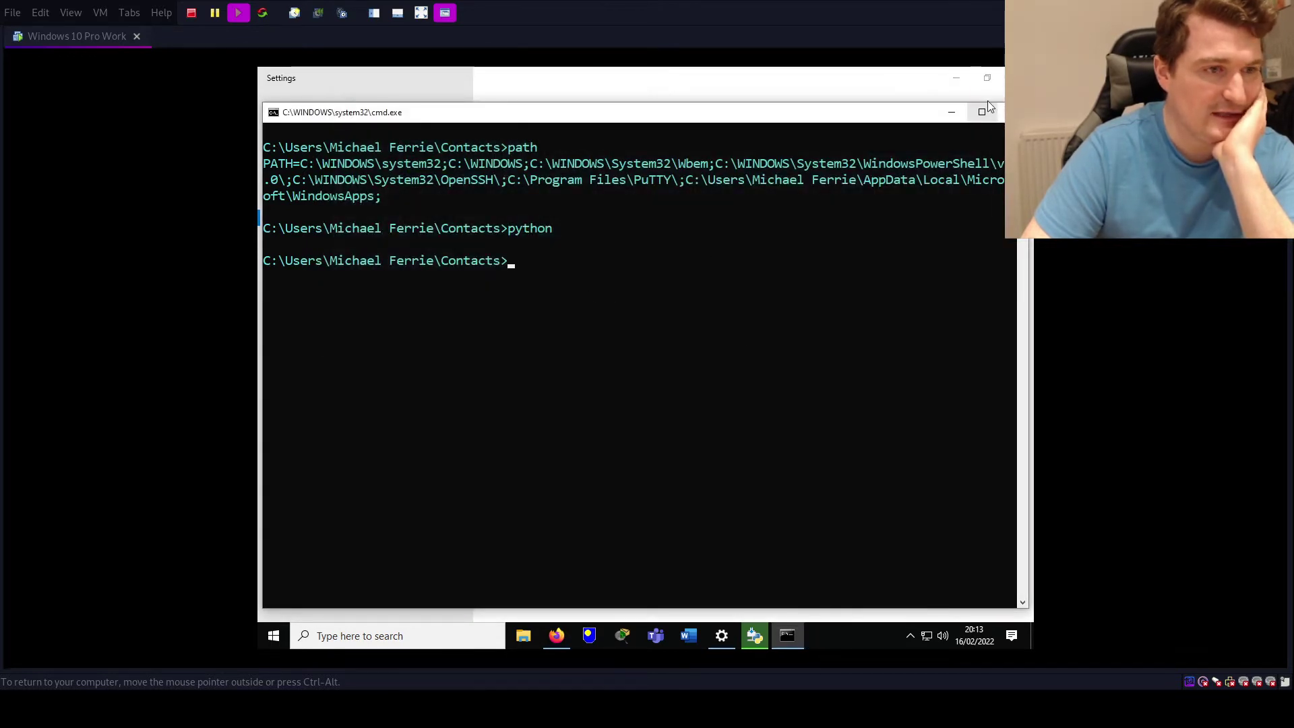
Minimize the console and Settings windows and close the Python 3.10.2 (64-bit) Setup dialog.
left_click(952, 112)
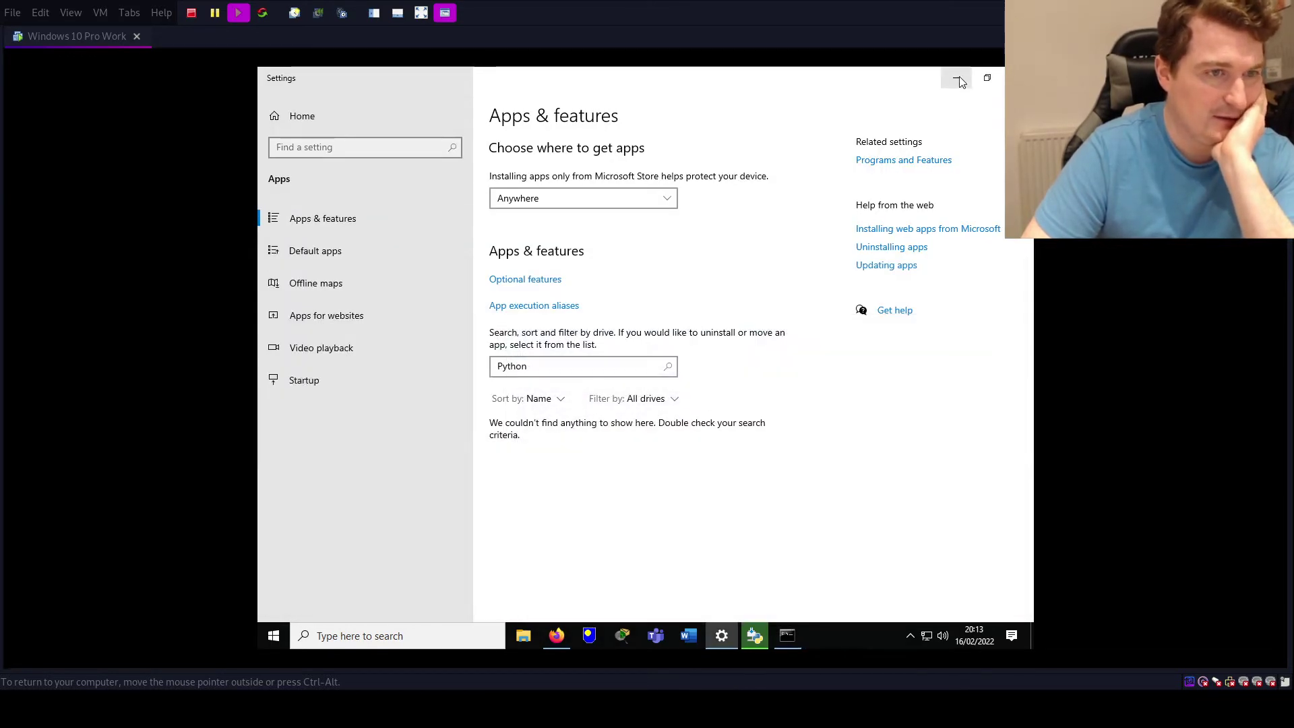
left_click(958, 79)
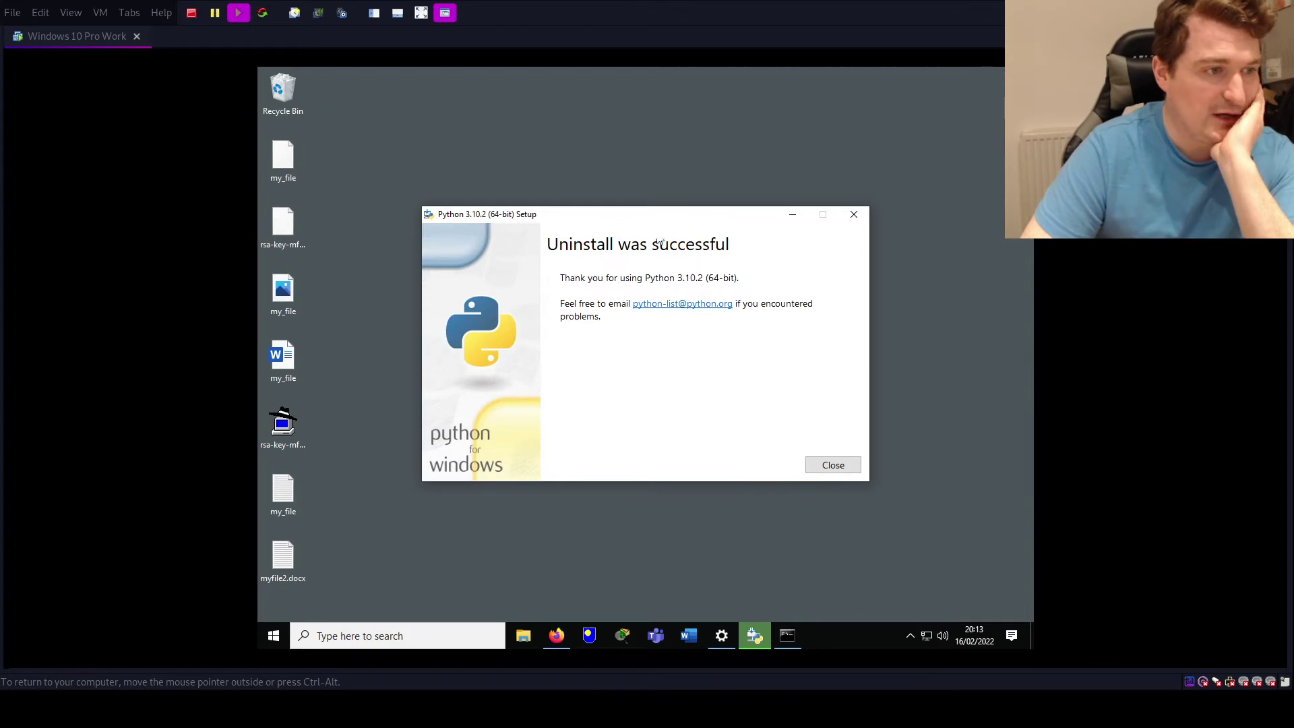
left_click(834, 466)
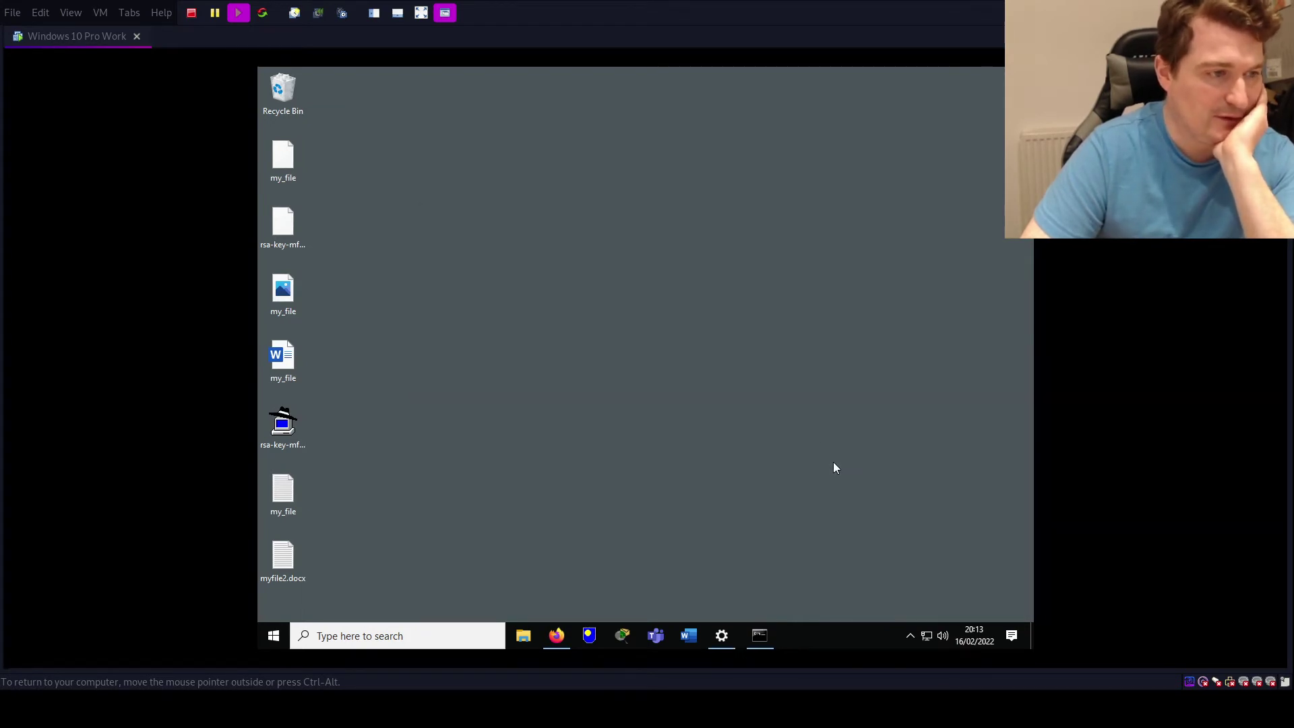
Switch to Firefox, download and save the Python 3.10.2 Windows installer from the python.org downloads page, check the download, and minimize the browser.
left_click(559, 637)
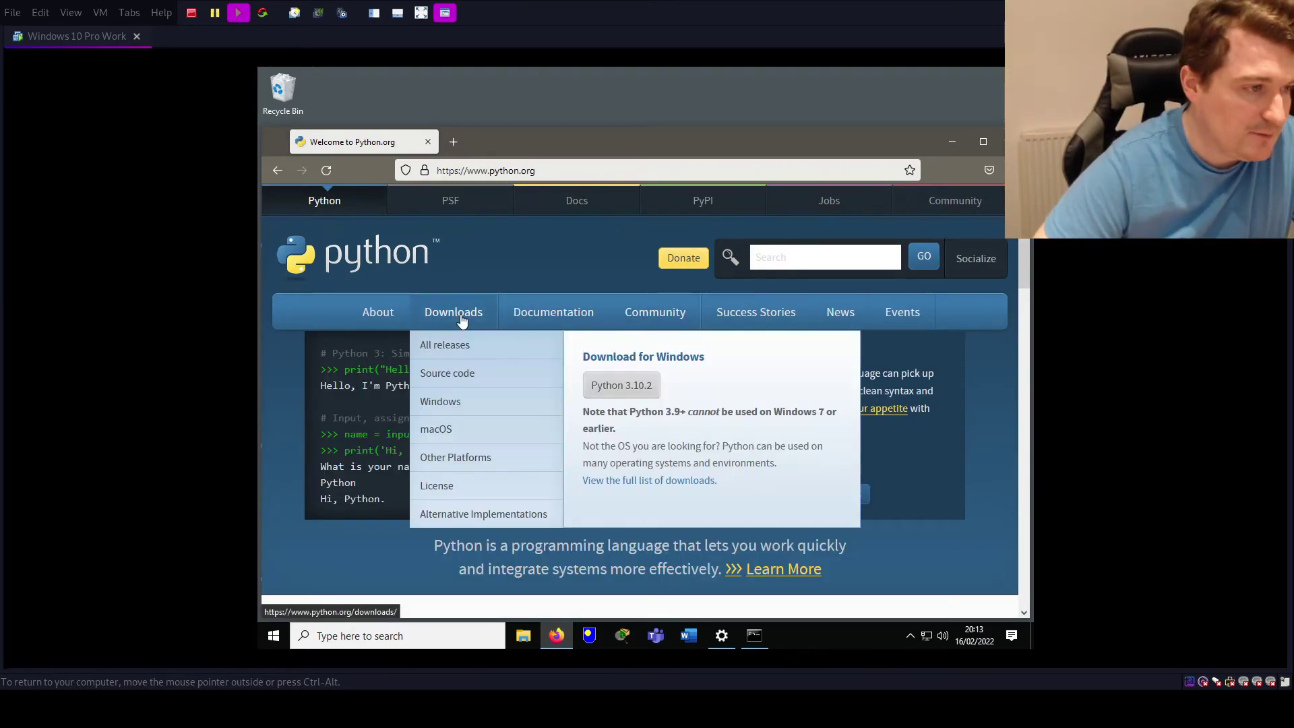
left_click(462, 318)
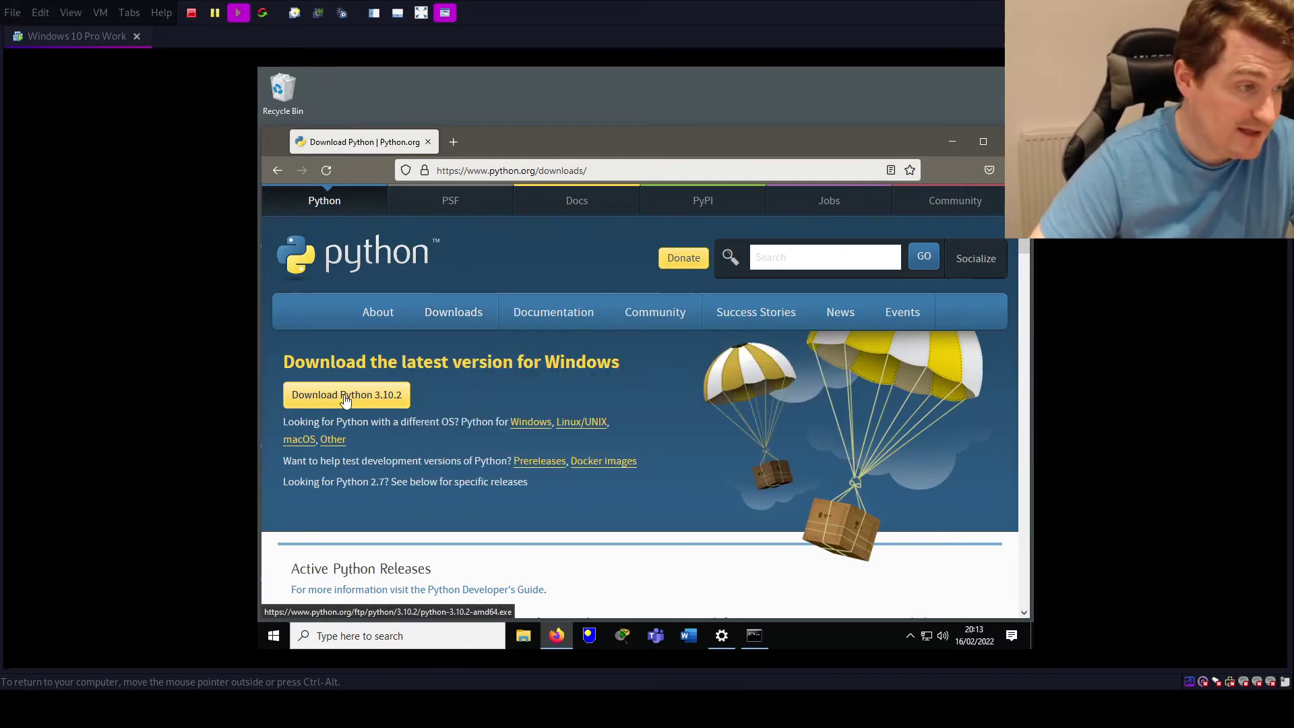
left_click(346, 401)
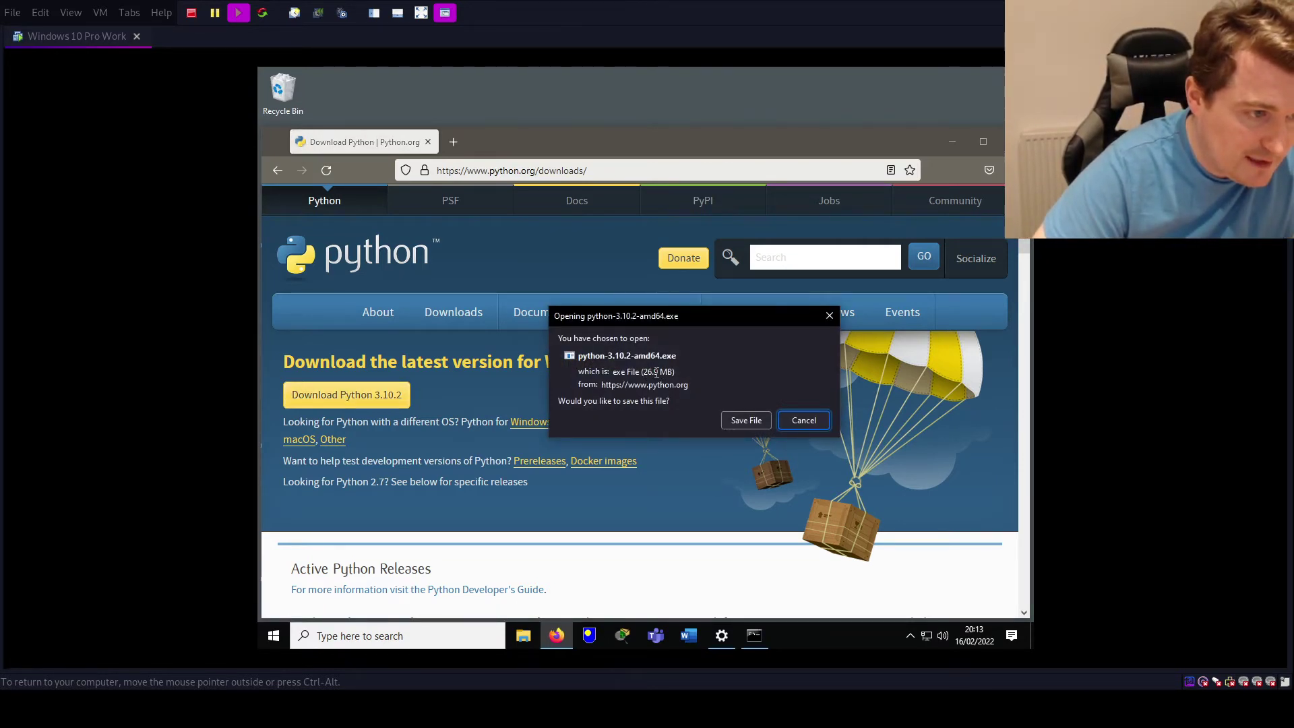
left_click(746, 419)
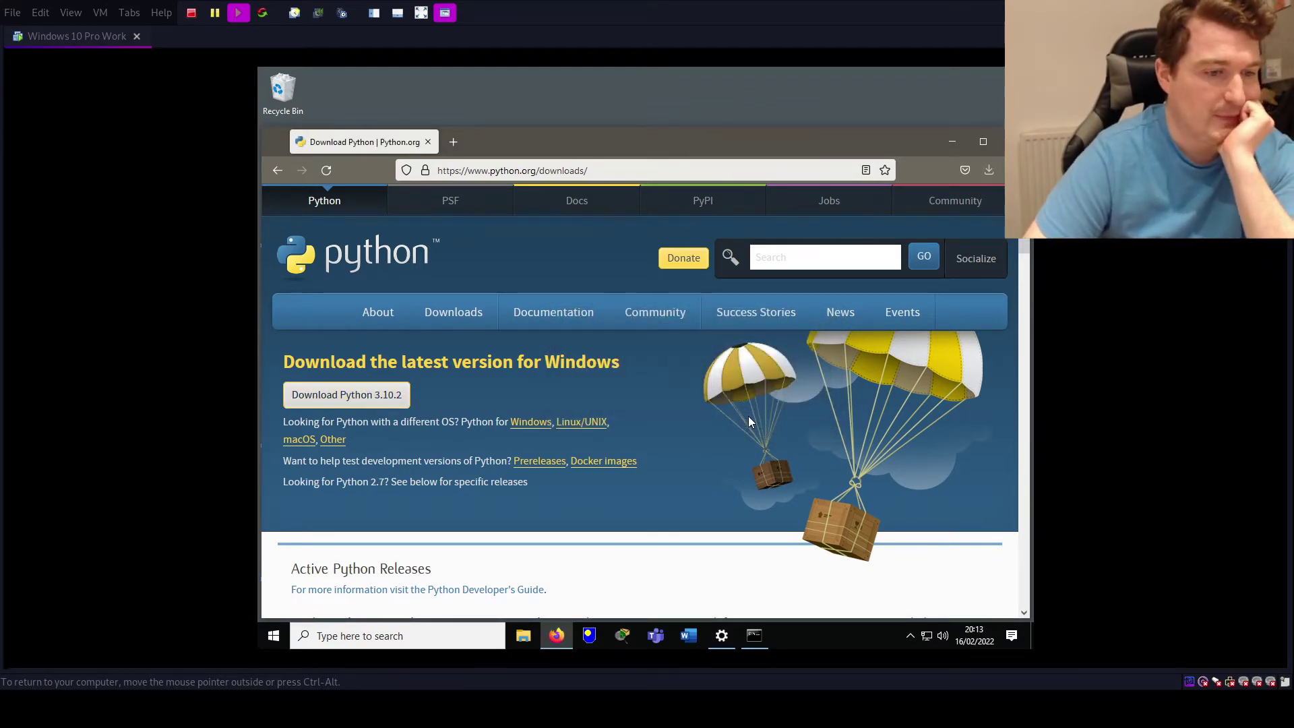
left_click(993, 173)
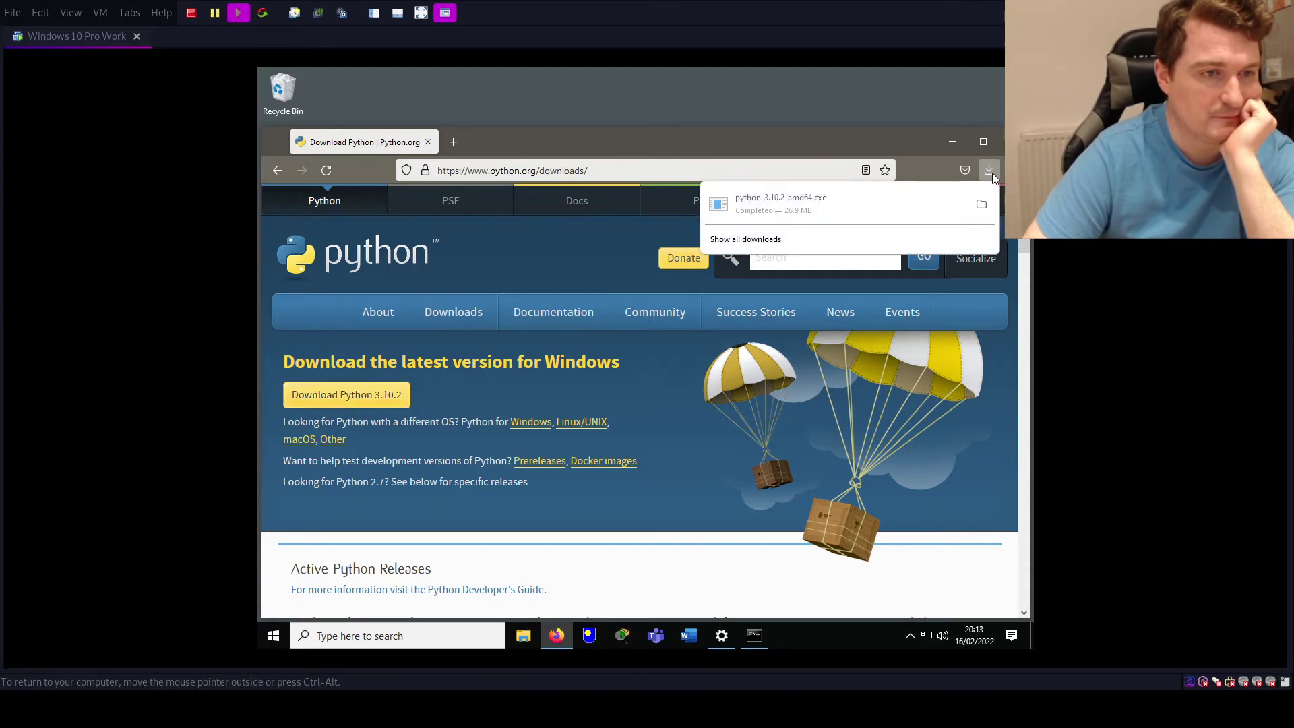
left_click(993, 173)
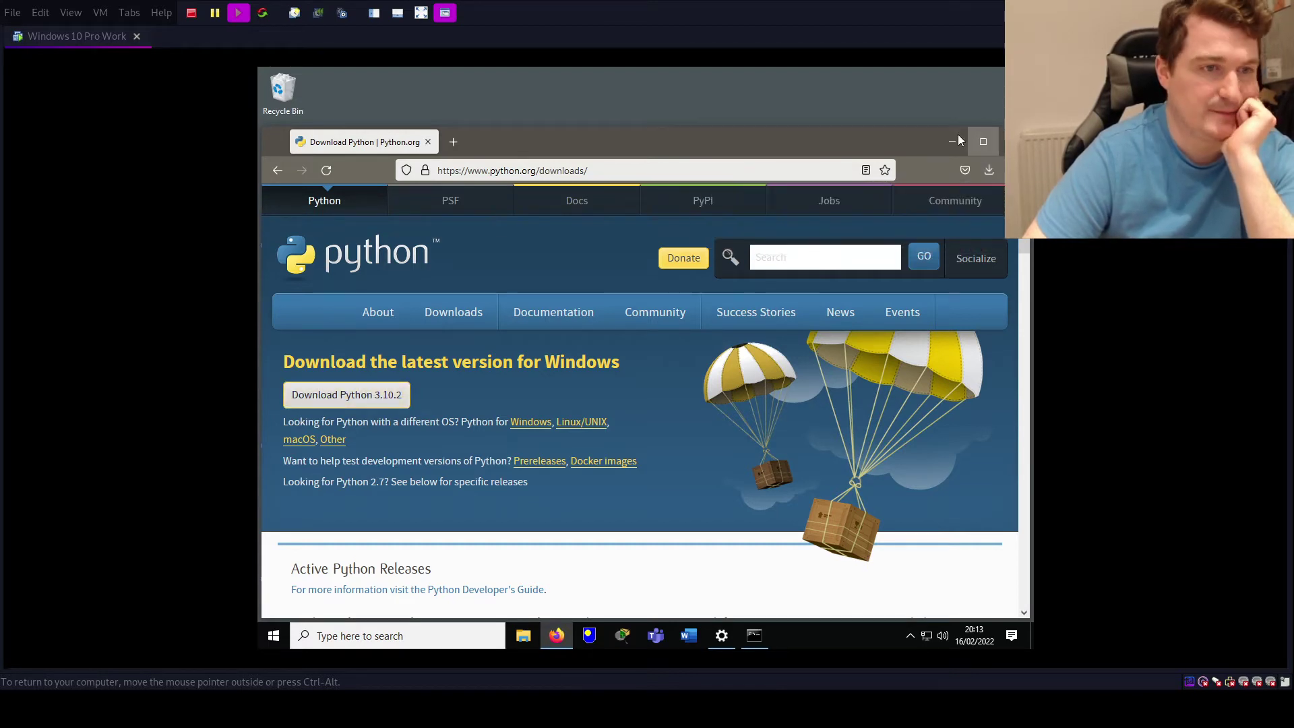
left_click(953, 138)
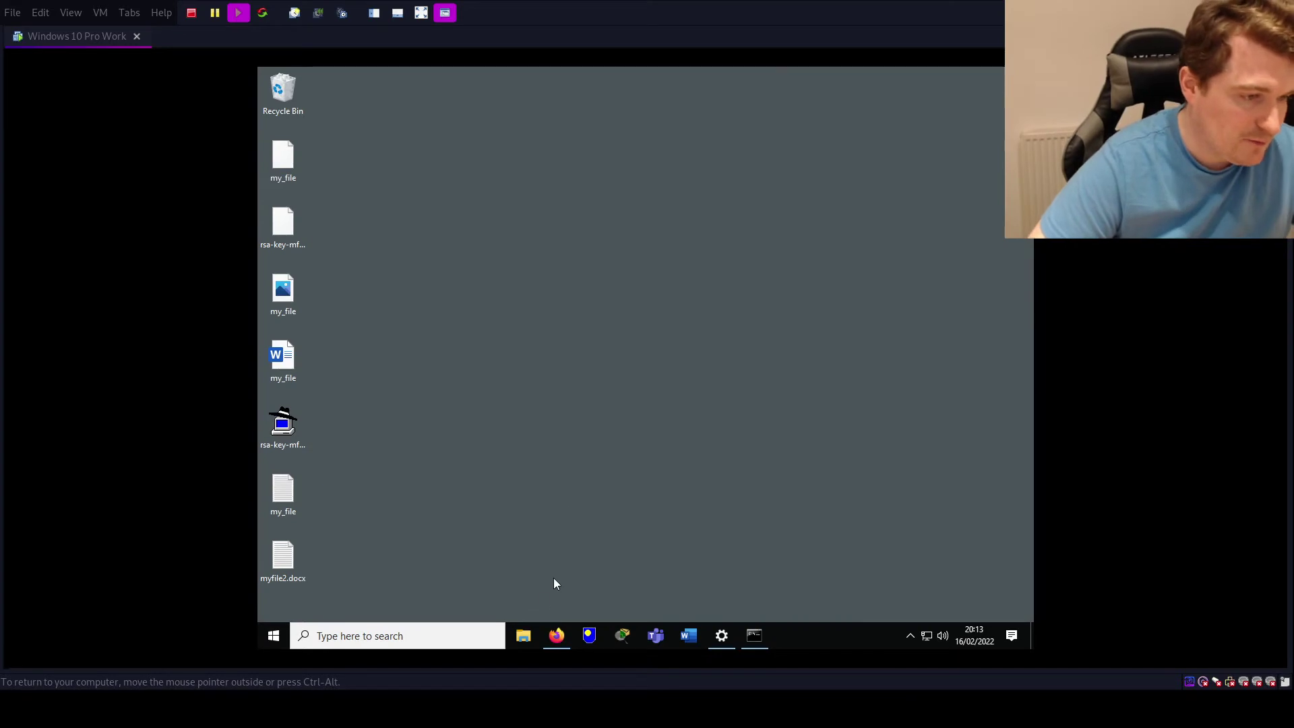
Open the Downloads folder in File Explorer and launch the python-3.10.2-amd64 installer.
left_click(523, 637)
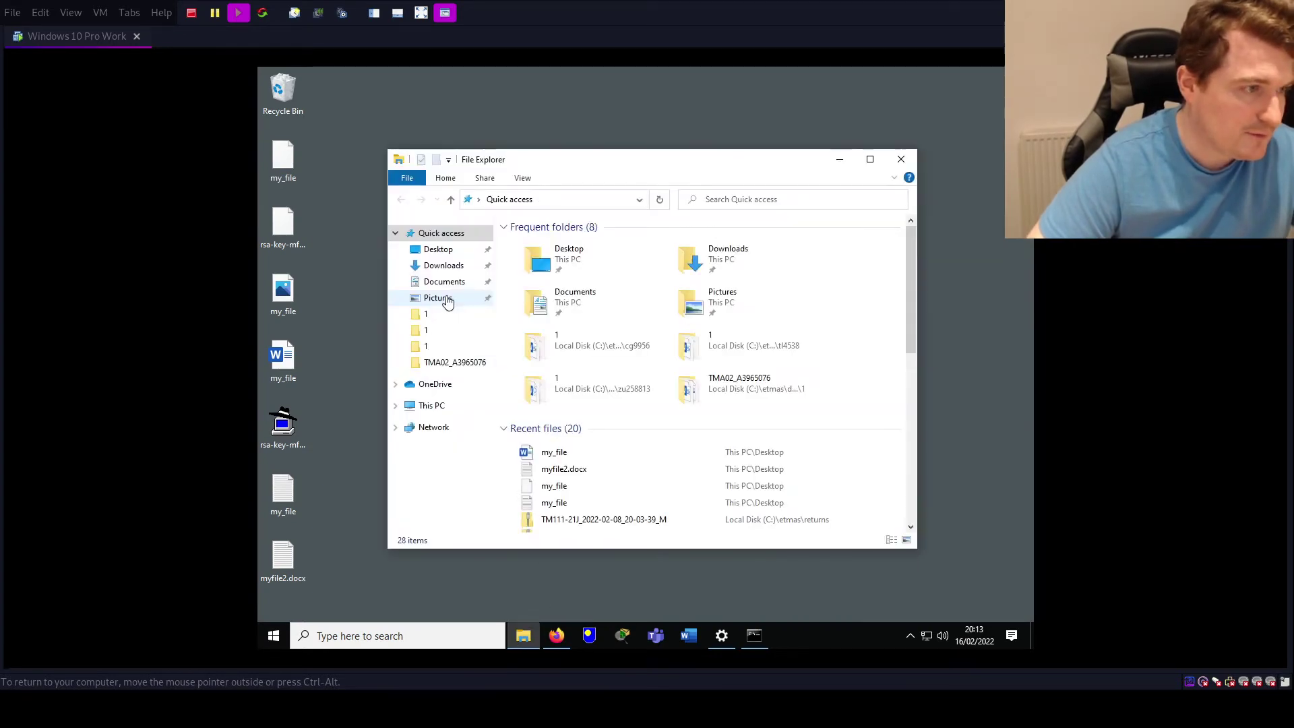
left_click(448, 264)
left_click(574, 268)
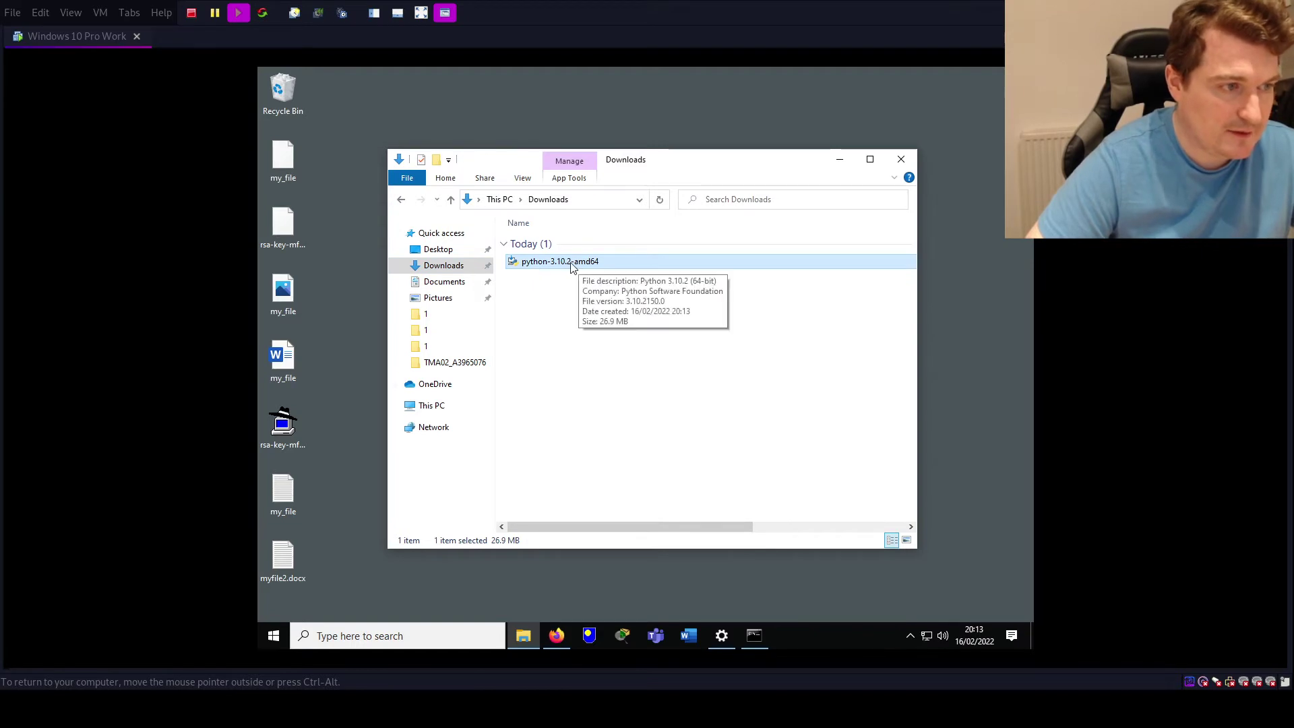
double_click(572, 267)
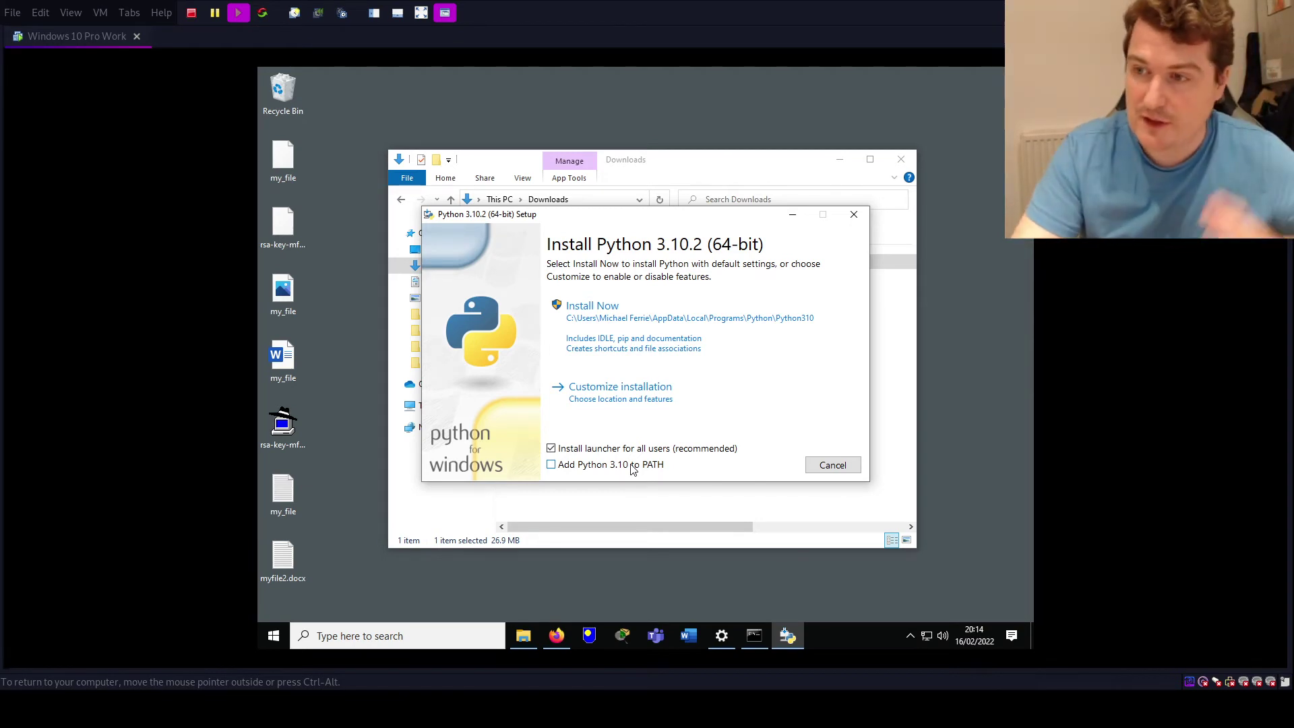
Install Python 3.10.2 with Python 3.10 added to PATH, and delete the python-3.10.2-amd64 installer from the Downloads folder.
left_click(571, 467)
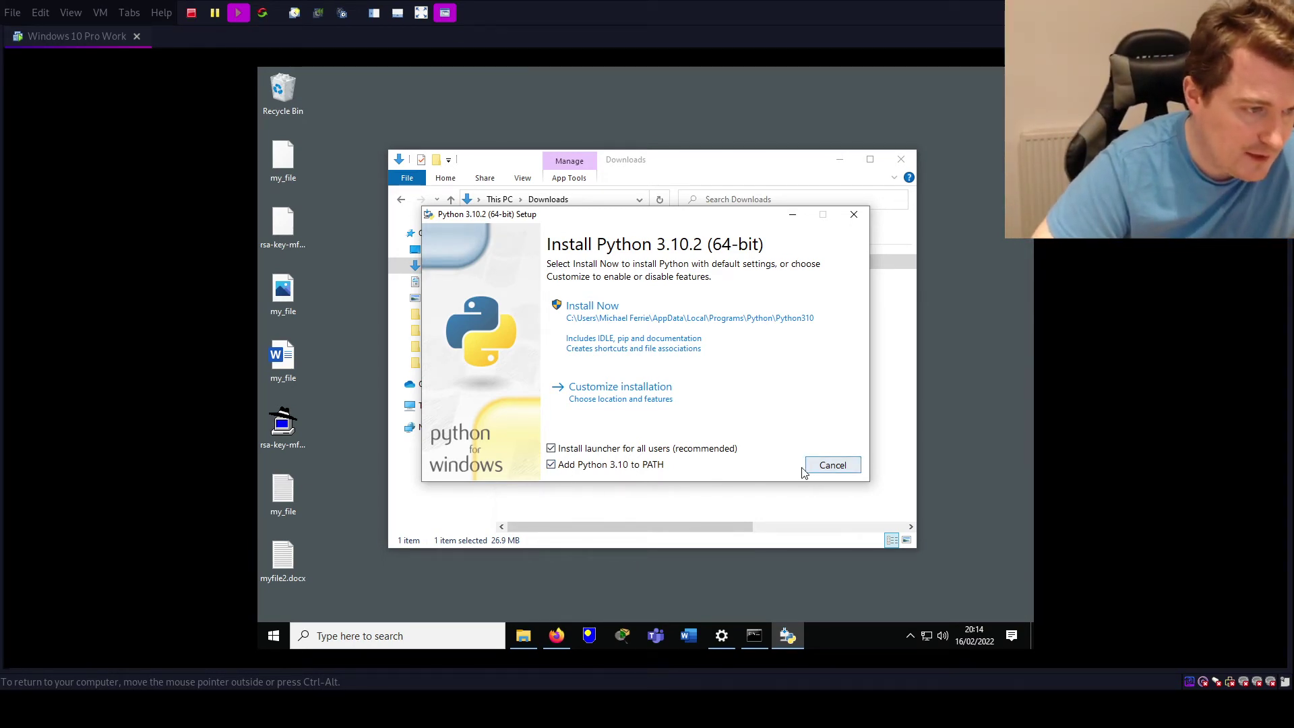
left_click(584, 315)
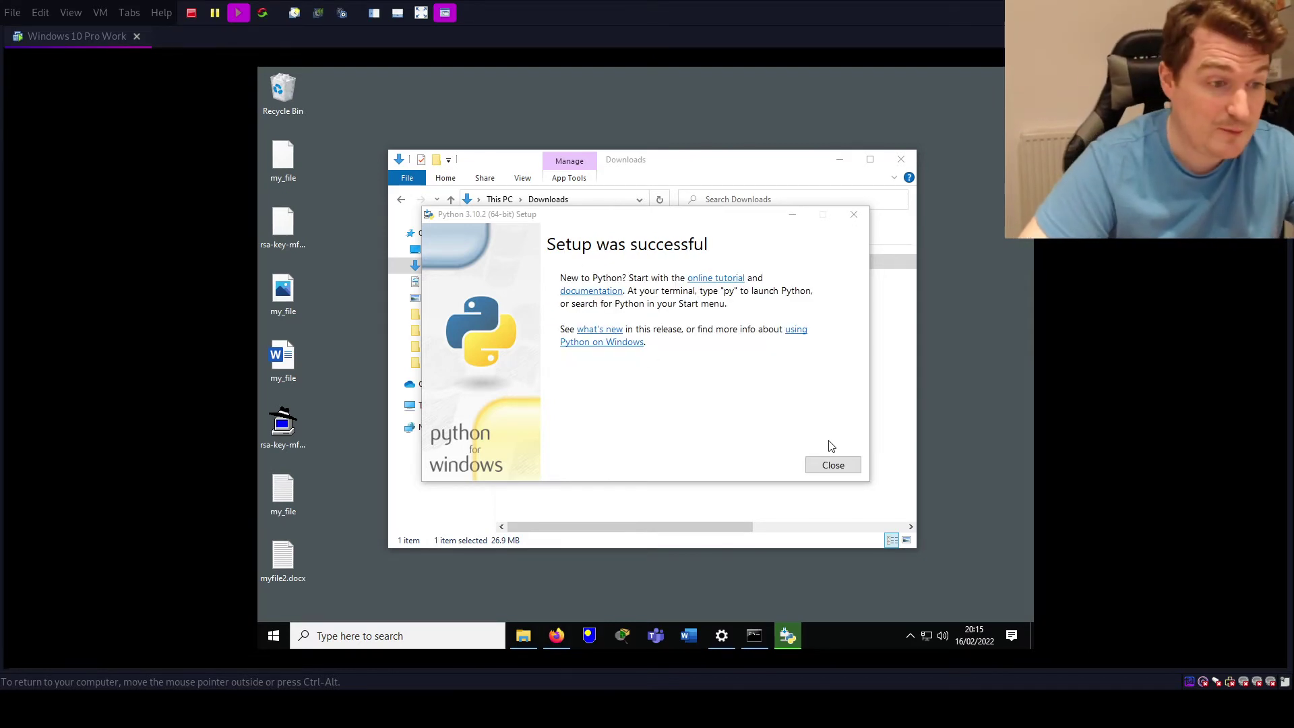
left_click(833, 465)
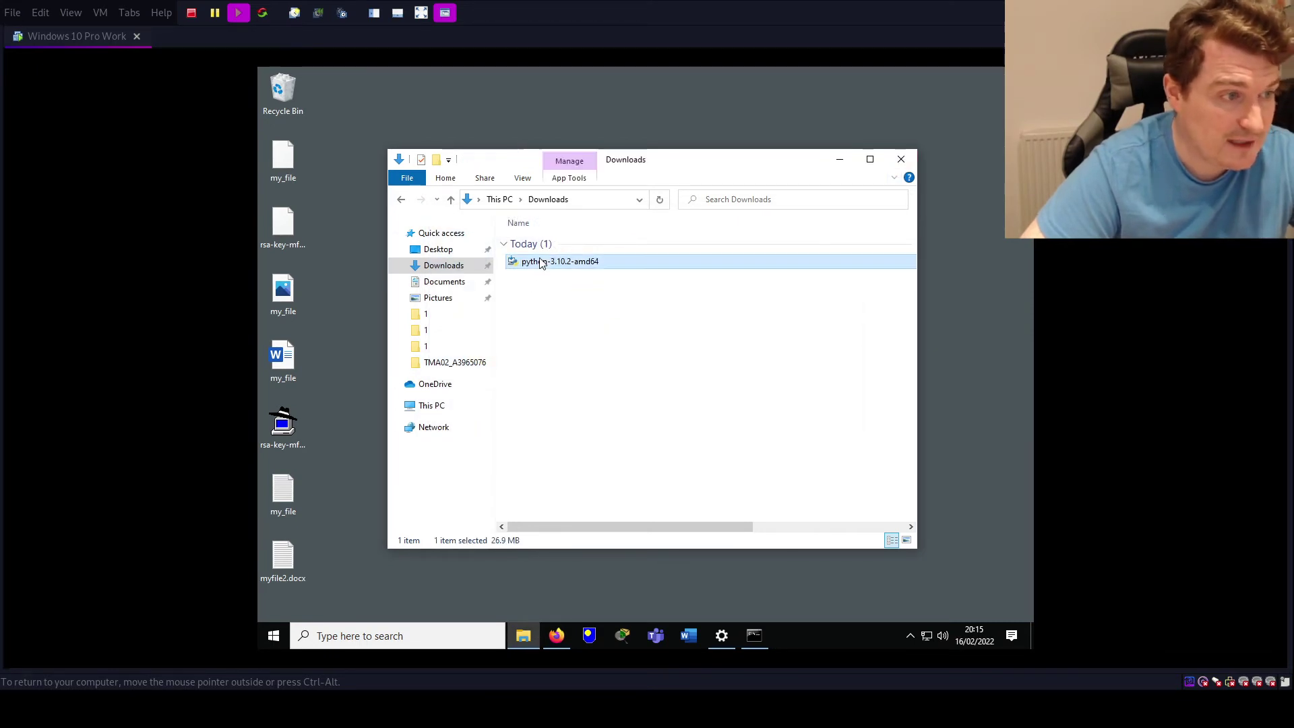
key("Delete")
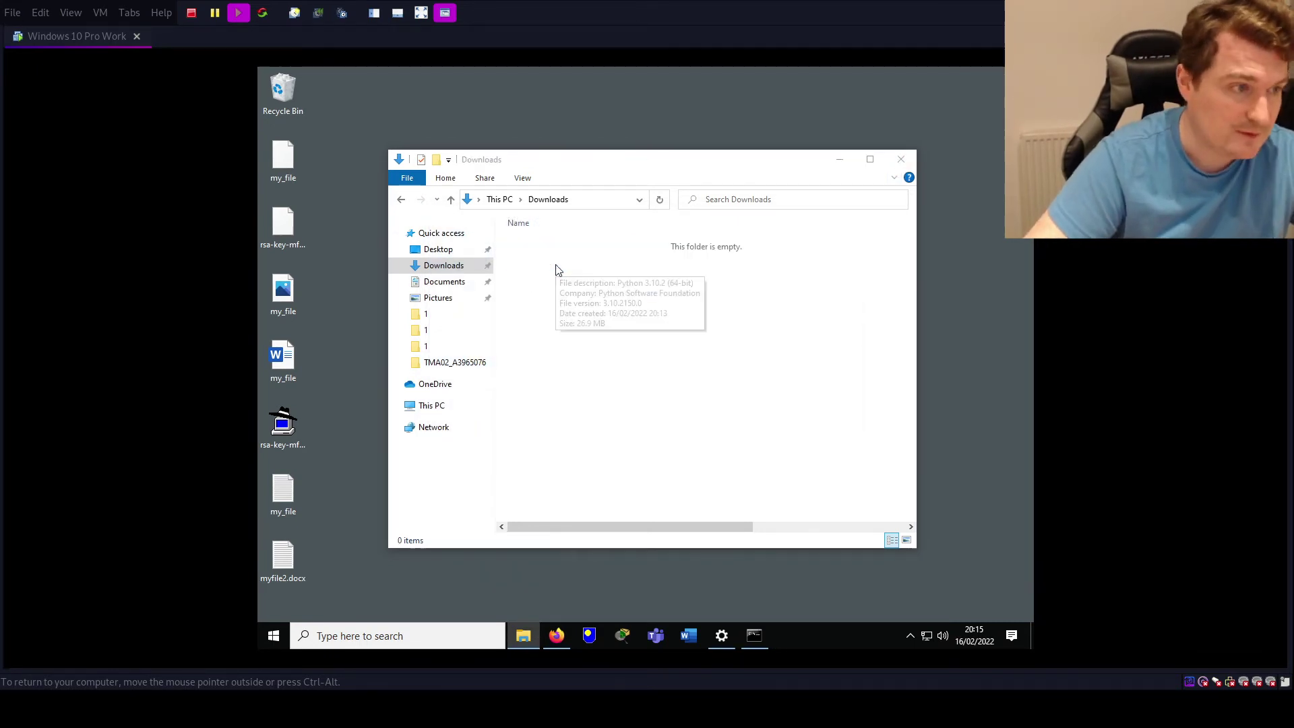
left_click(900, 160)
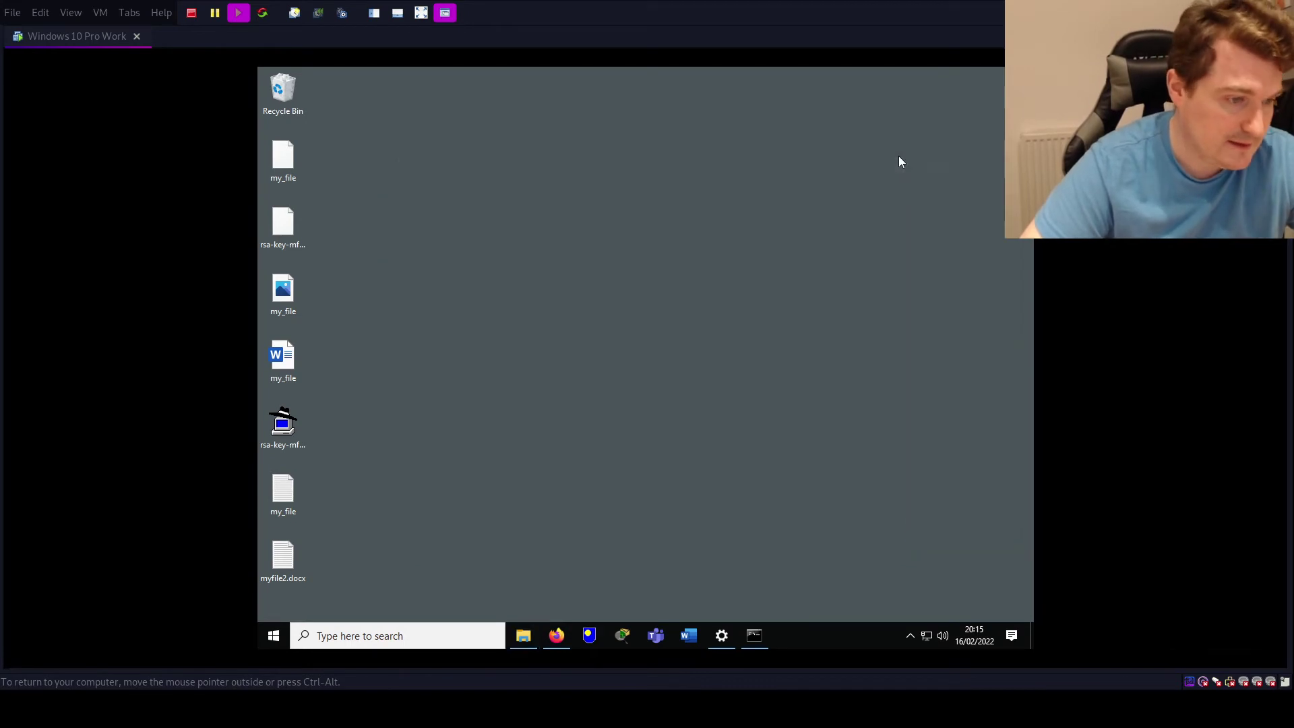
Switch to Command Prompt, run the path command, and inspect the AppData entry at the end of the PATH listing.
left_click(764, 639)
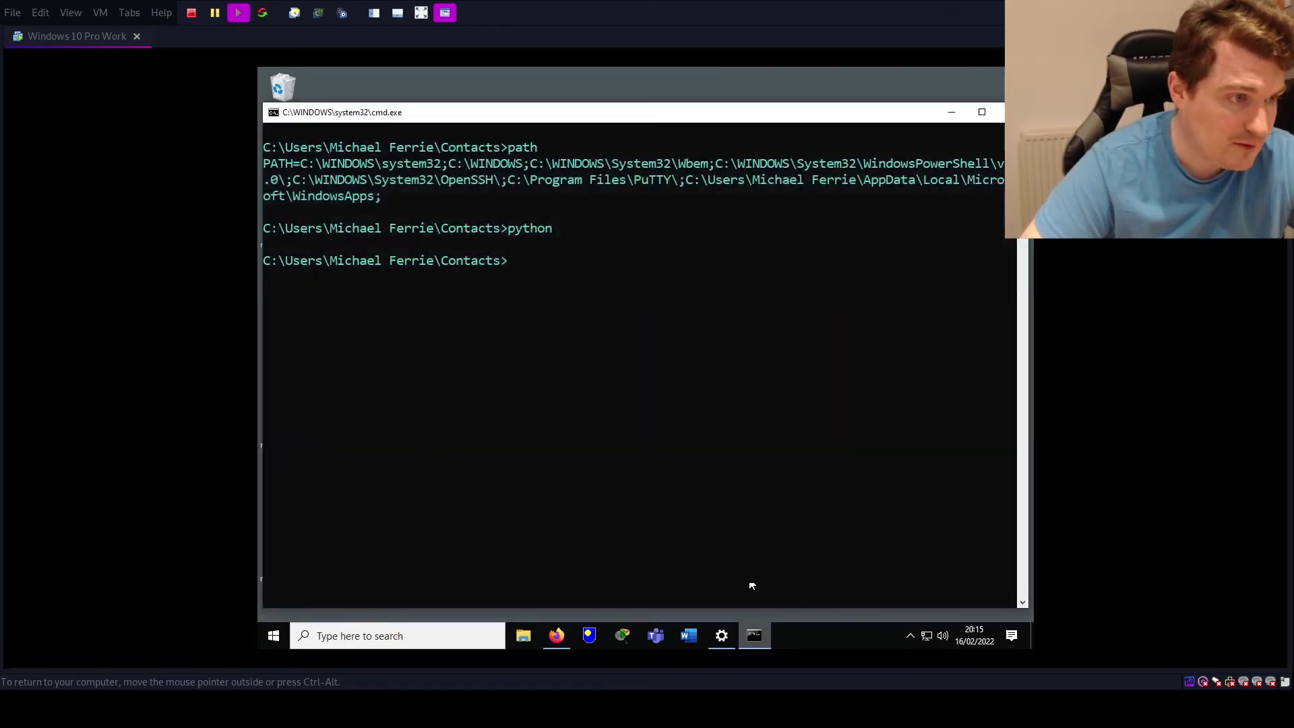
left_click(608, 290)
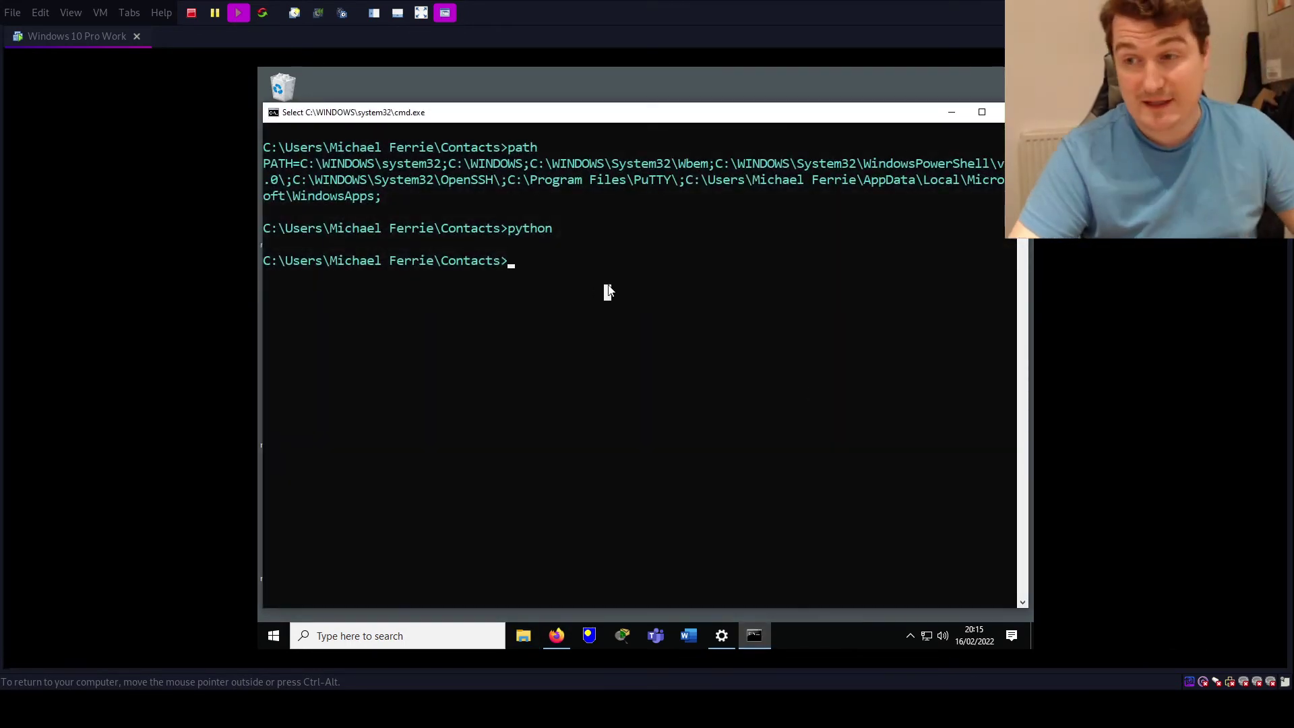
type("path")
key("Return")
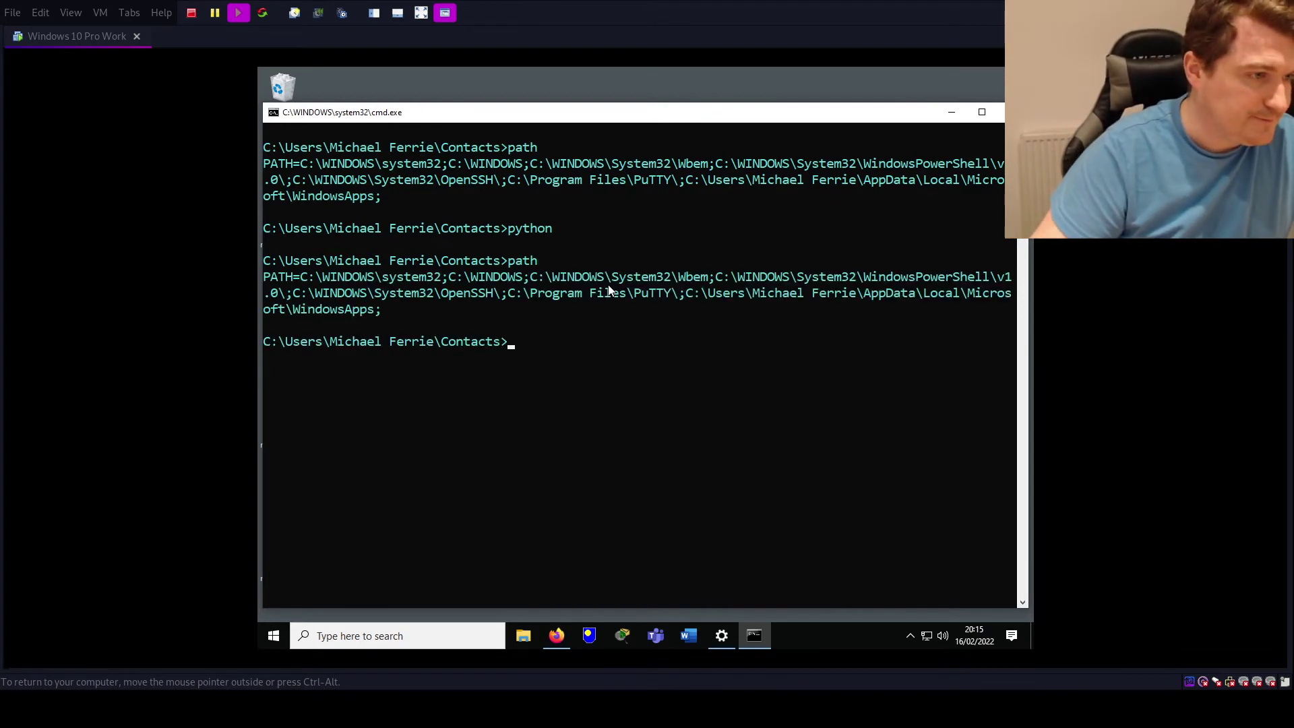
left_click_drag(703, 295, 388, 316)
left_click(614, 344)
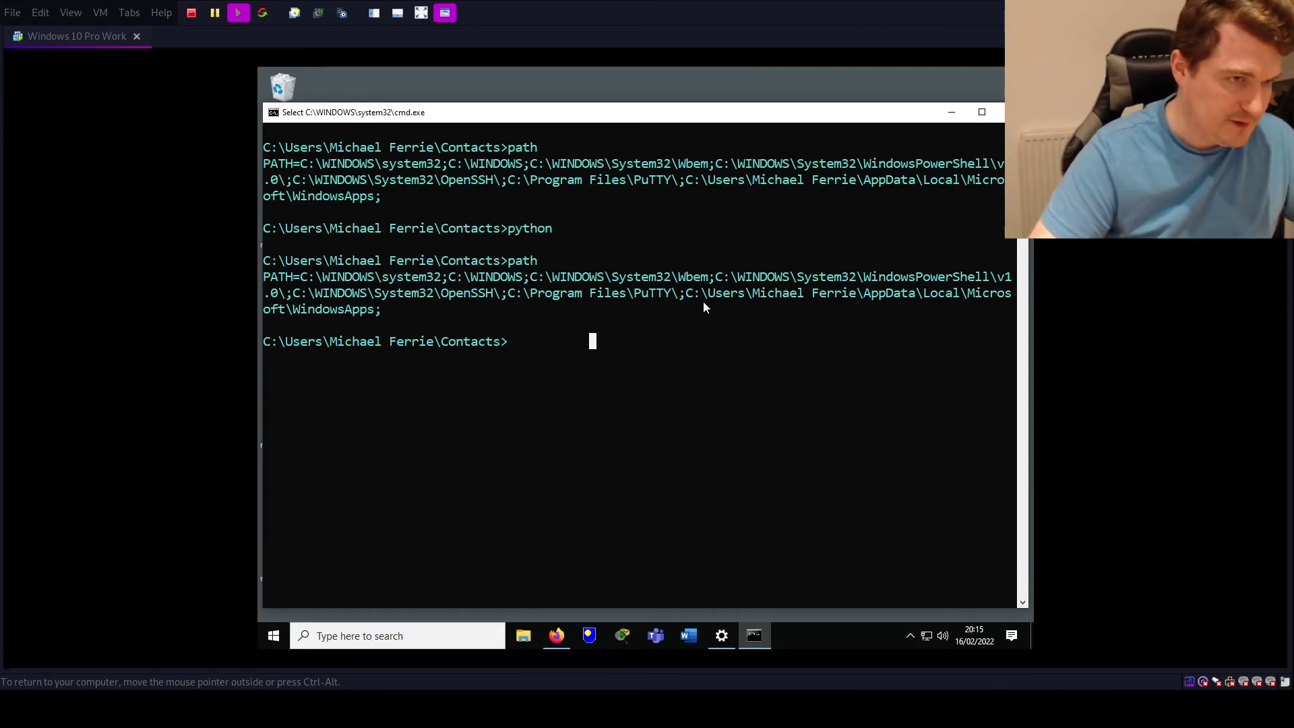
Run the python command to test whether it is found, and close the Microsoft Store window.
key("Escape")
type("python")
key("Return")
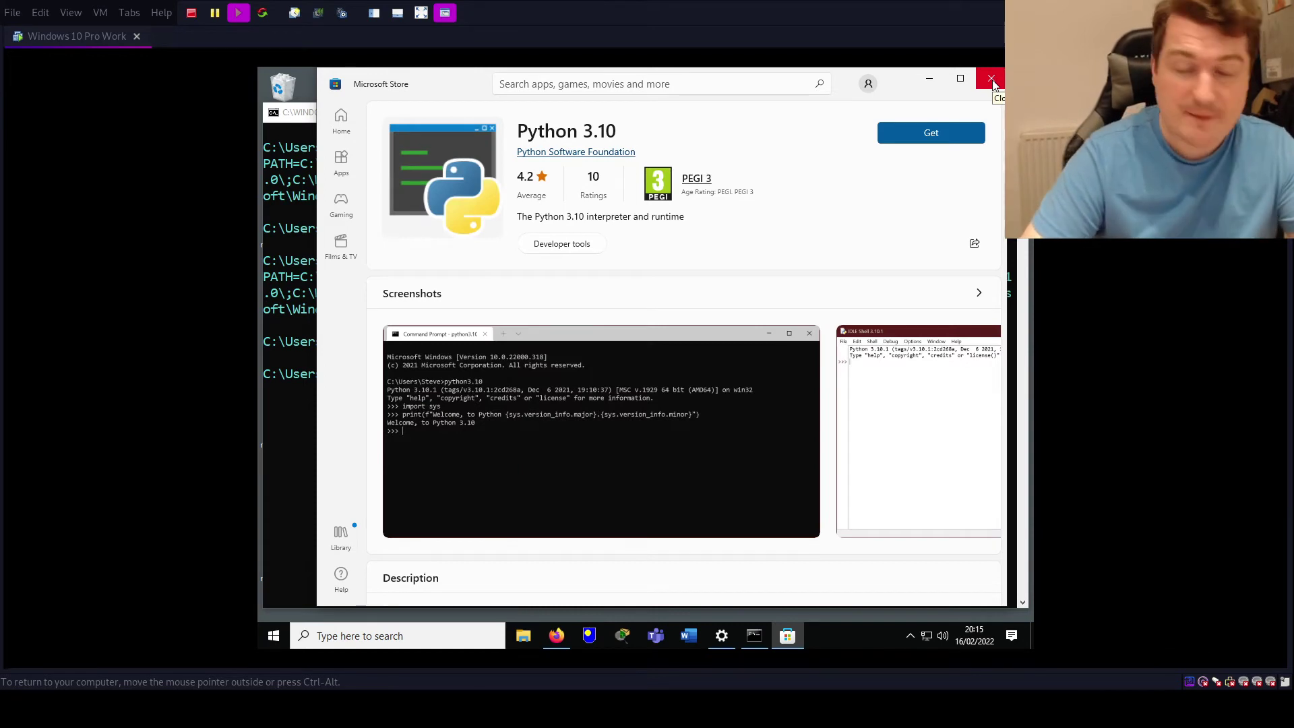
left_click(993, 80)
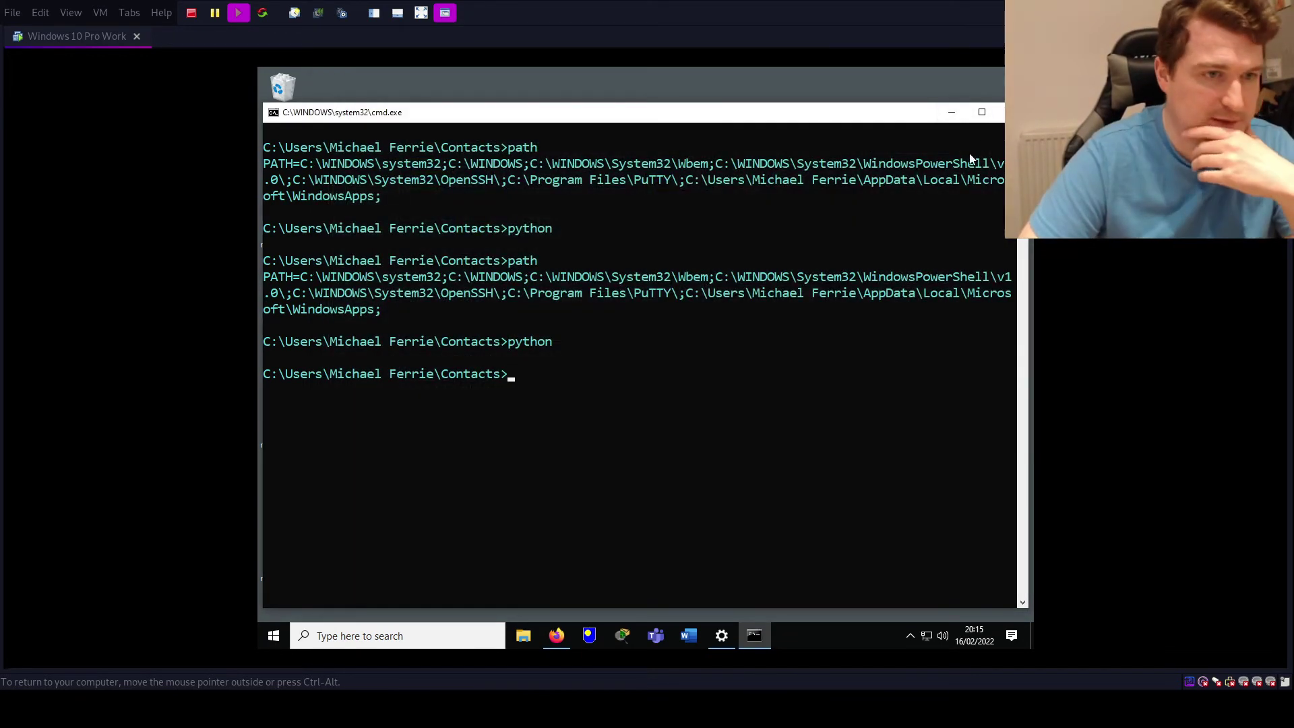
Close Command Prompt and restart Windows.
left_click(1014, 112)
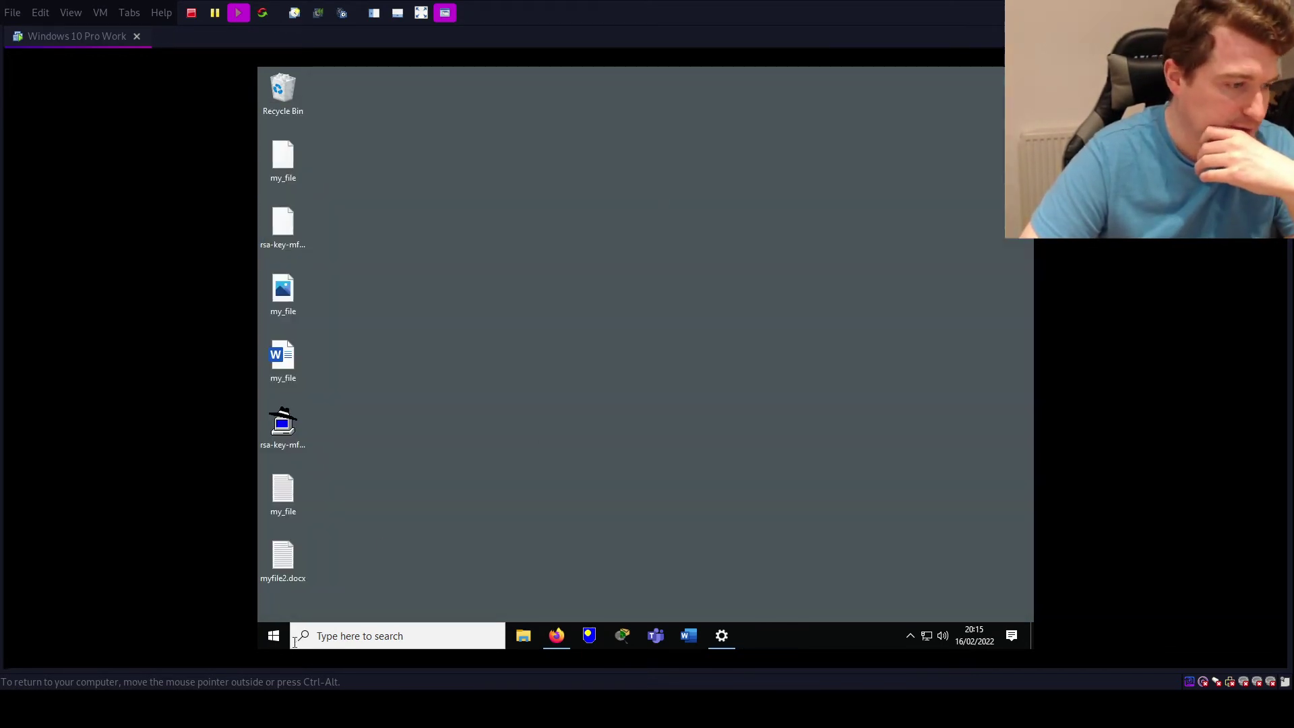
left_click(274, 637)
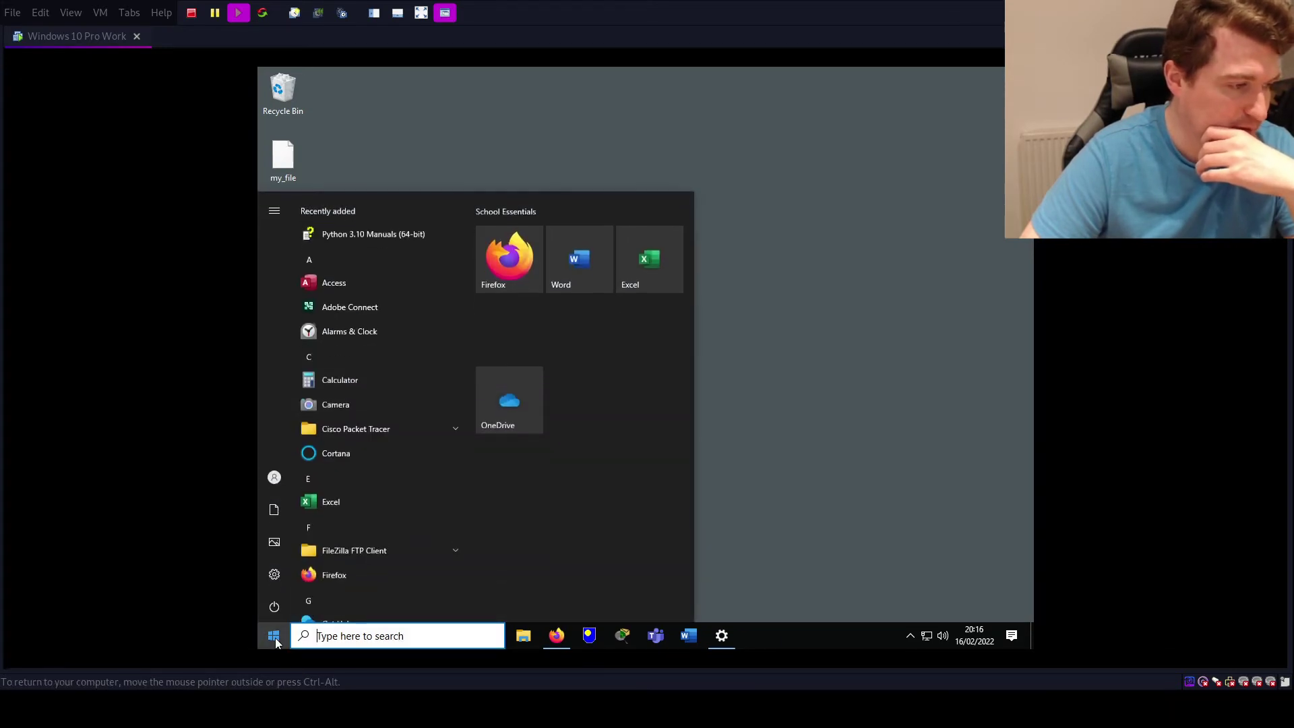
left_click(276, 609)
left_click(308, 577)
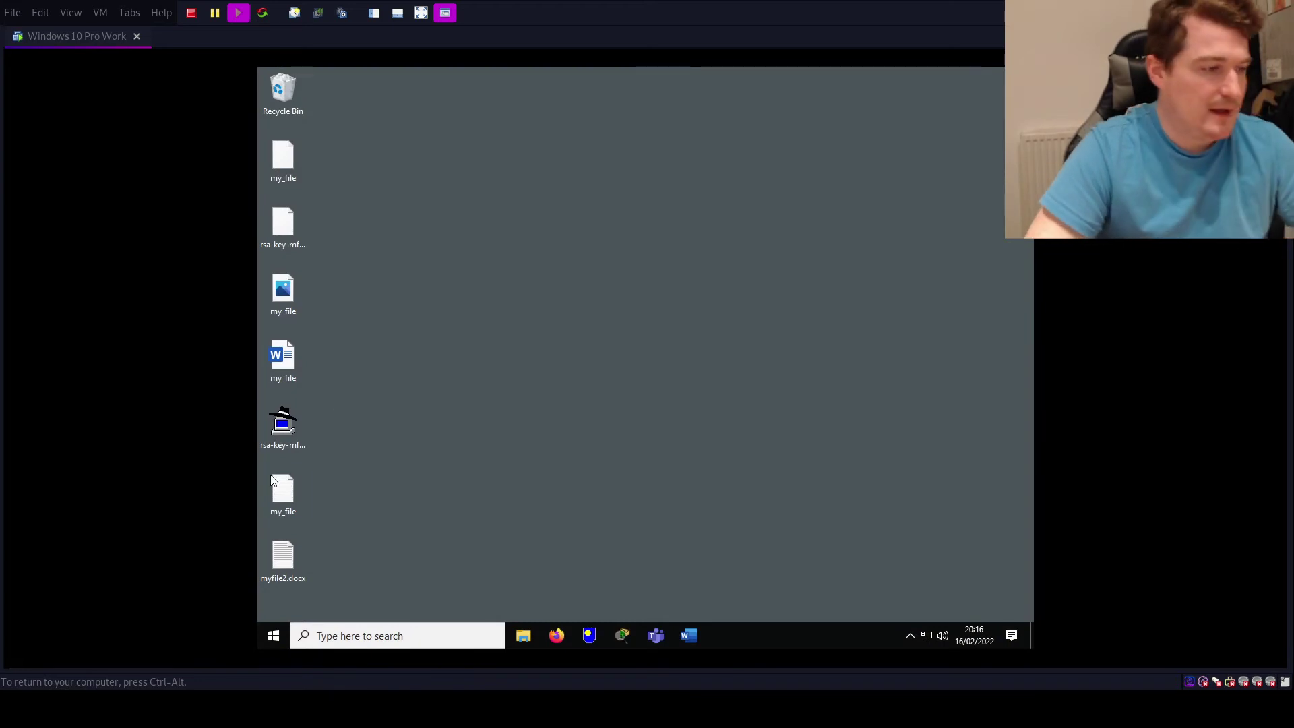
Open a new Command Prompt by running cmd, and start Python with the python command.
key("super+r")
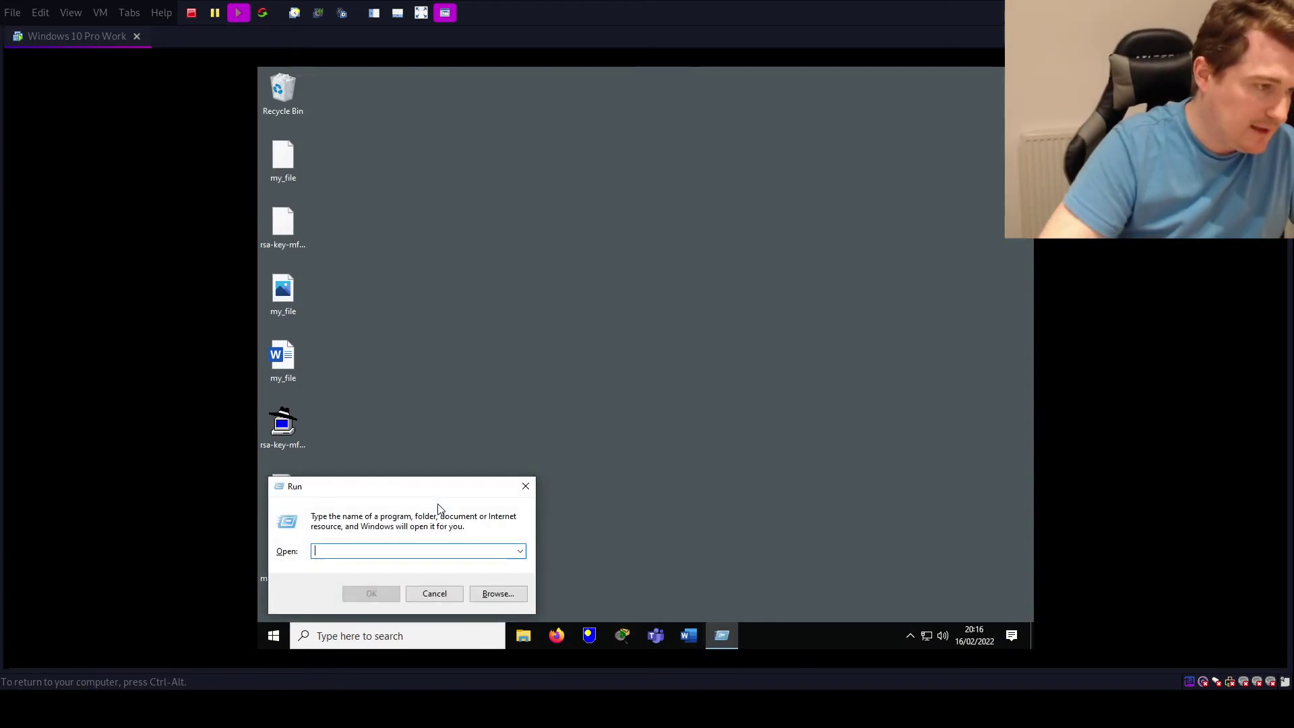
type("cmd")
key("Return")
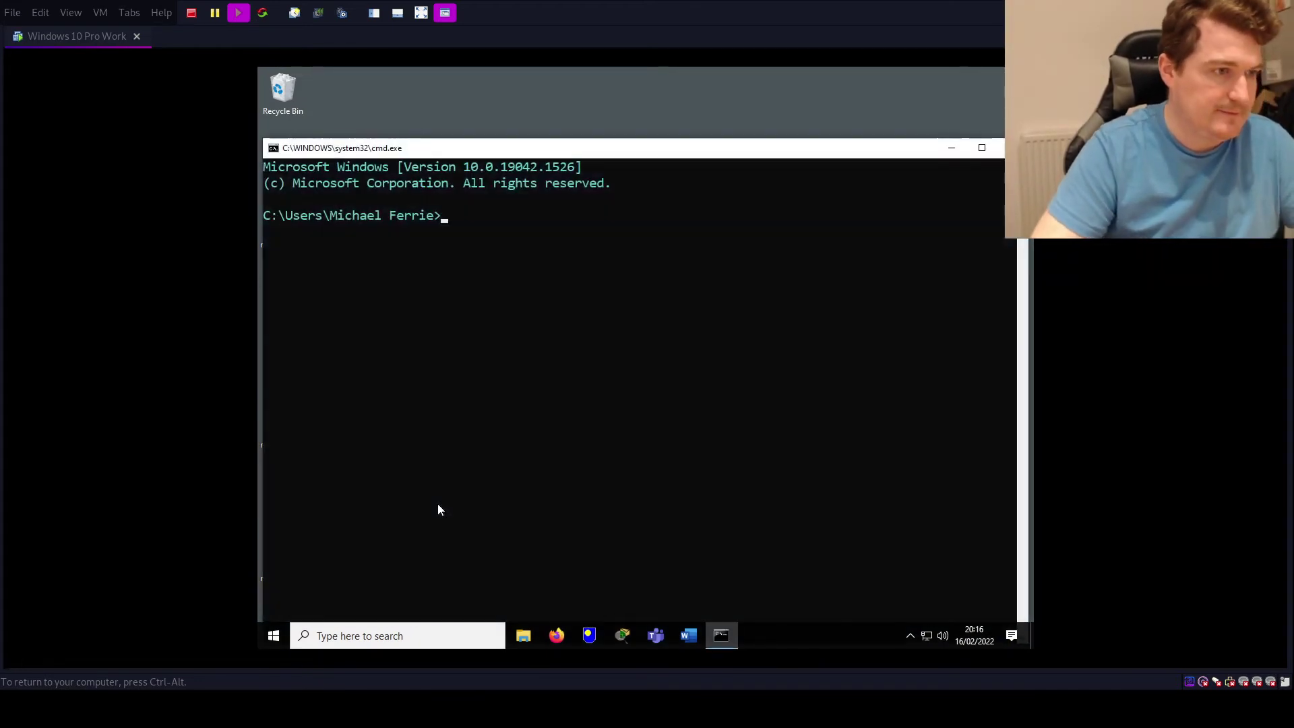
type("pytho")
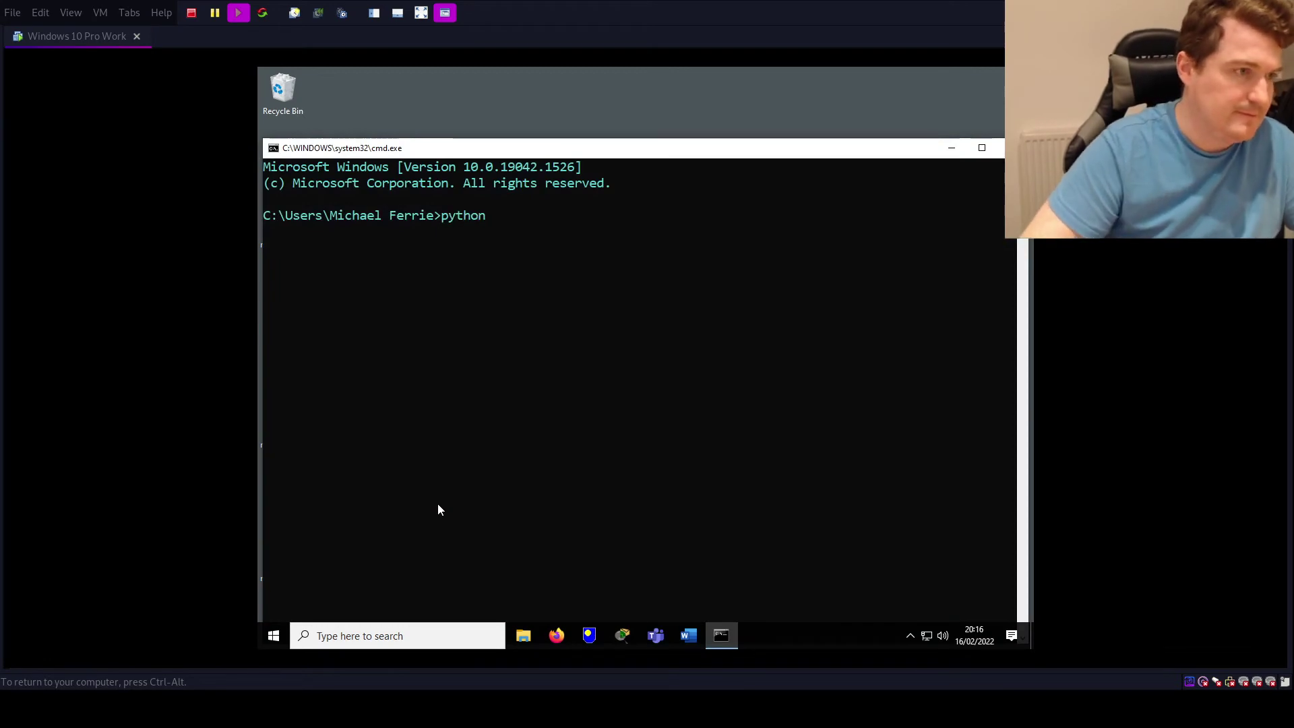
type("n")
key("Return")
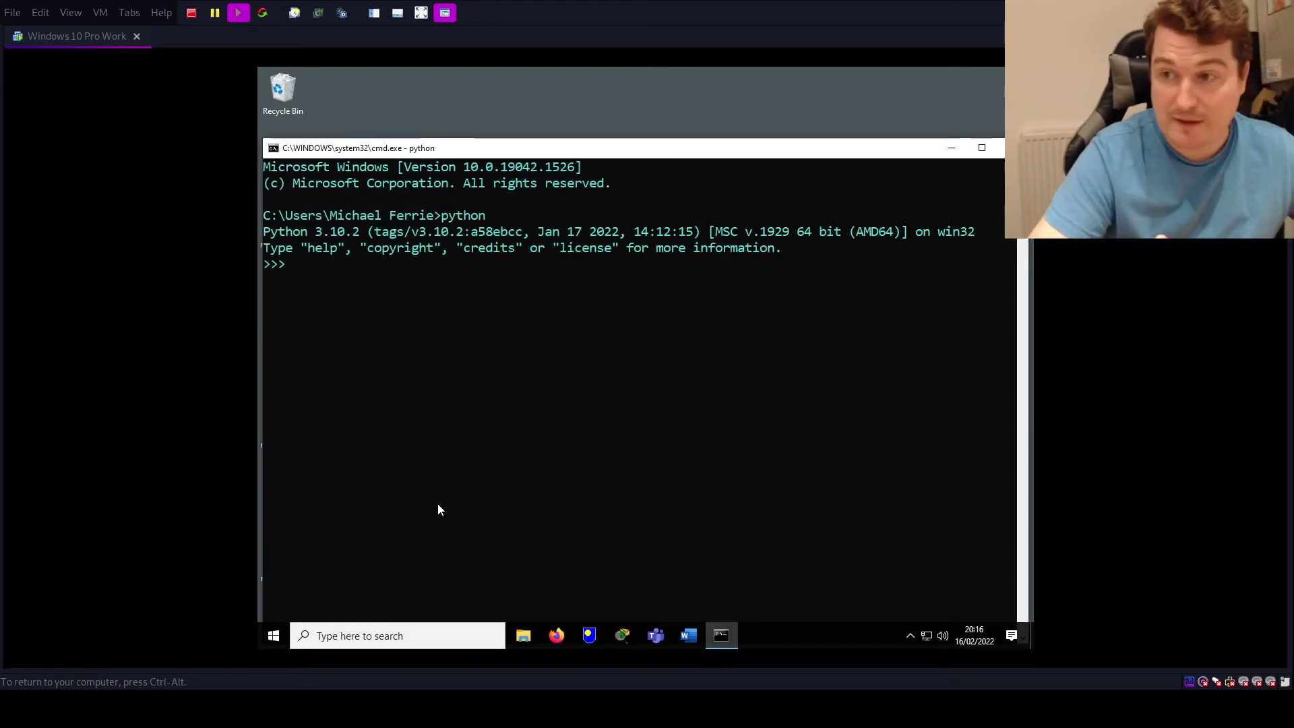
Leave the Python shell with quit(), run the path command, and examine the Python310 and Python310\Scripts entries.
type("quit()")
key("Return")
type("path")
key("Return")
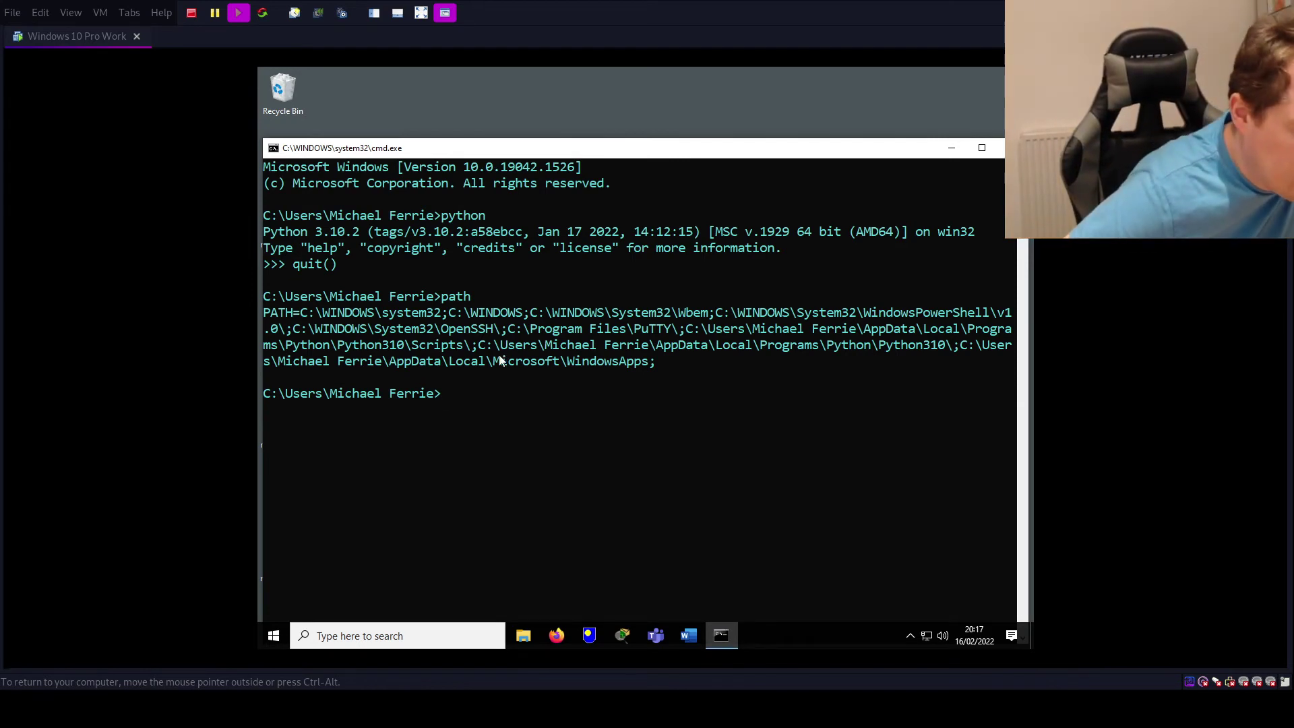
left_click_drag(483, 345, 959, 352)
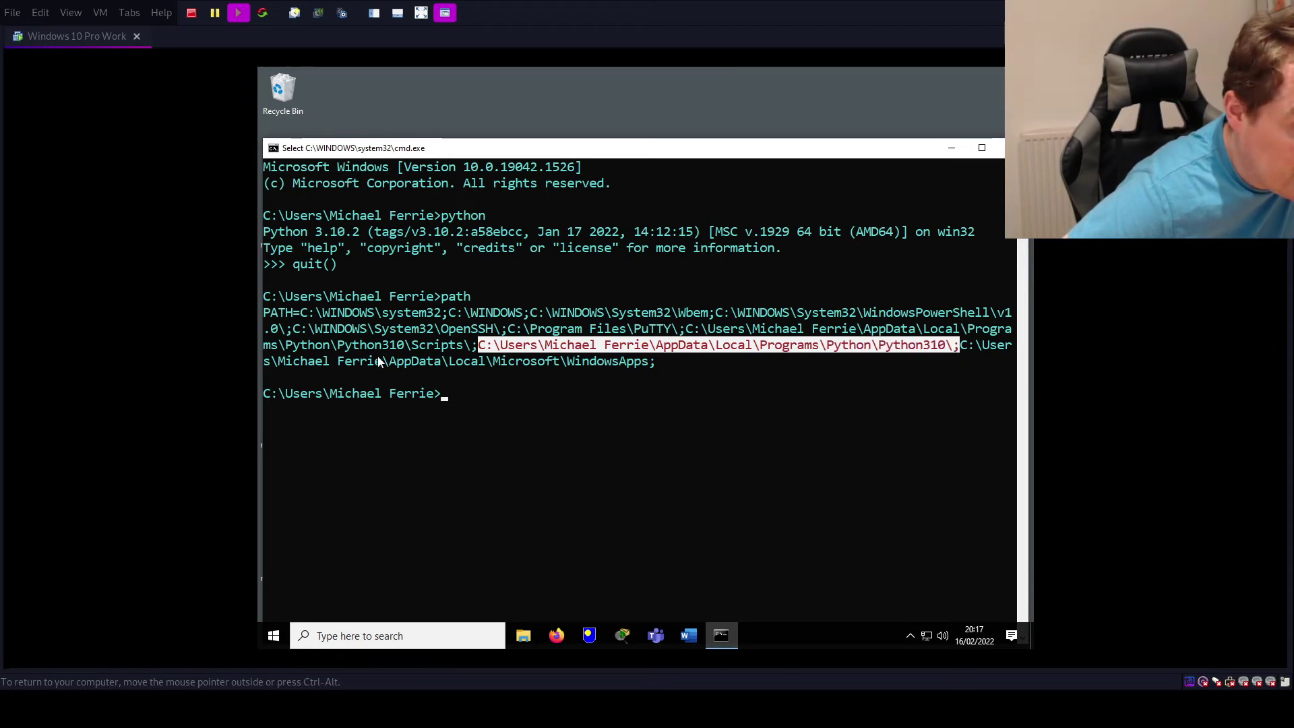
left_click_drag(315, 347, 464, 345)
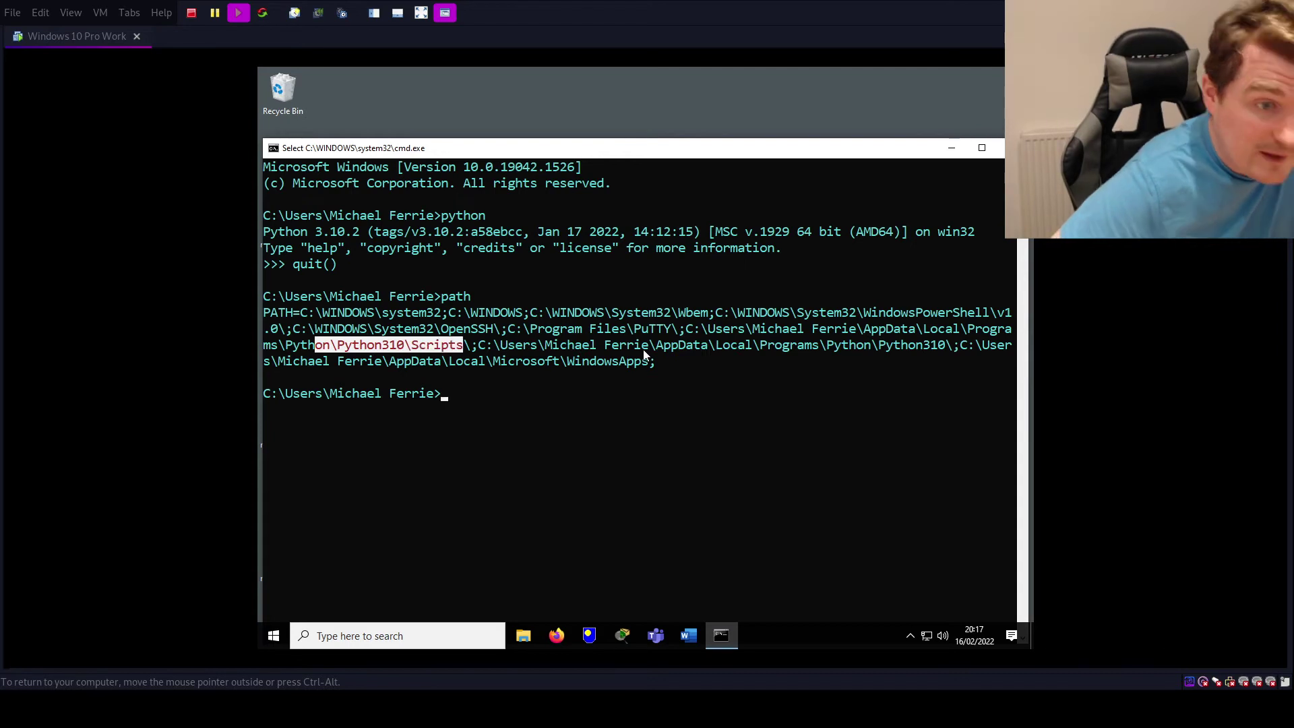
left_click(628, 409)
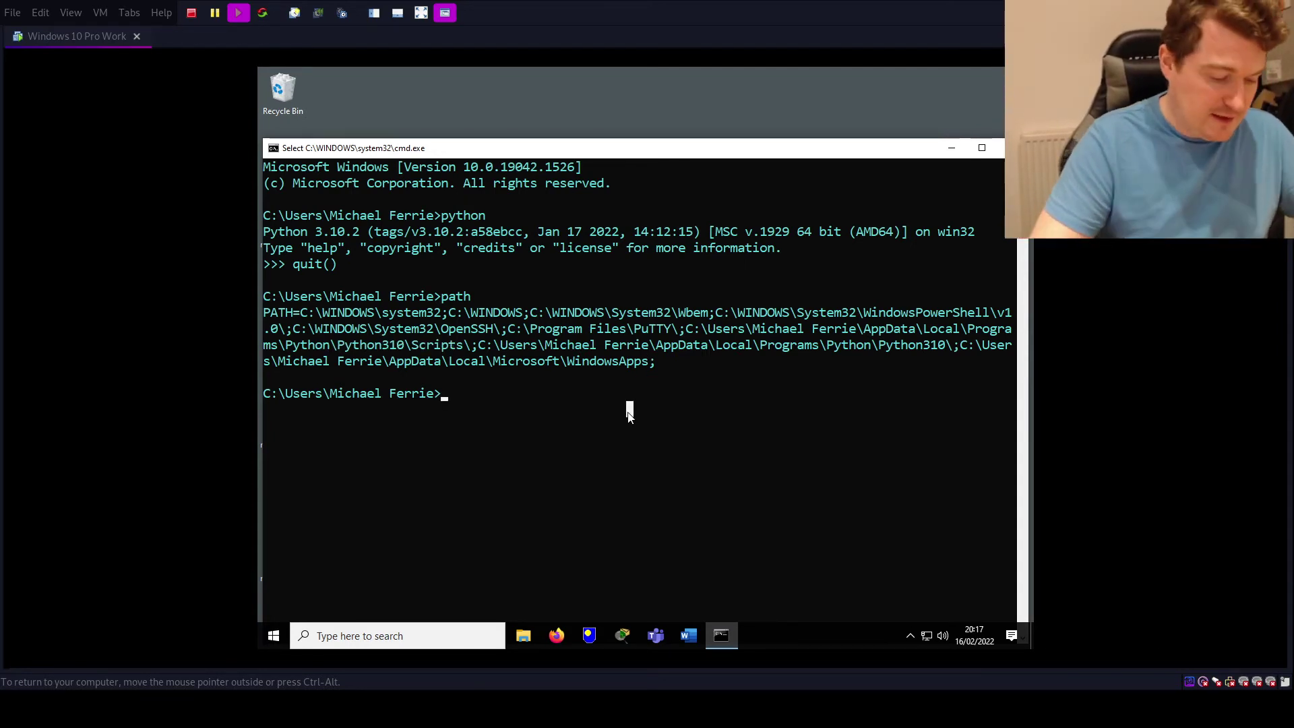
Change into the Contacts directory and start Python from there.
type("cd Contacts")
key("Return")
type("python")
key("Return")
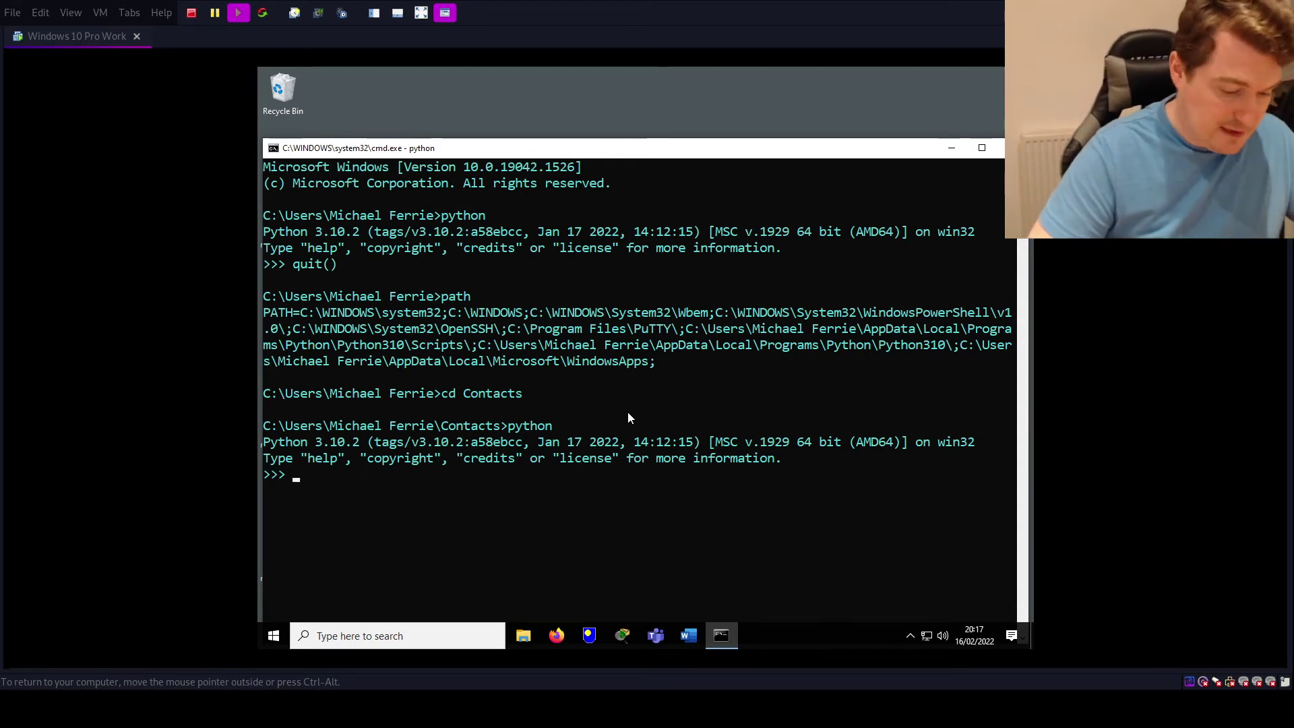
Run print('hello') in the Python shell and exit with quit().
type("p")
type("('')")
key("Left")
key("Left")
type("hello")
key("Return")
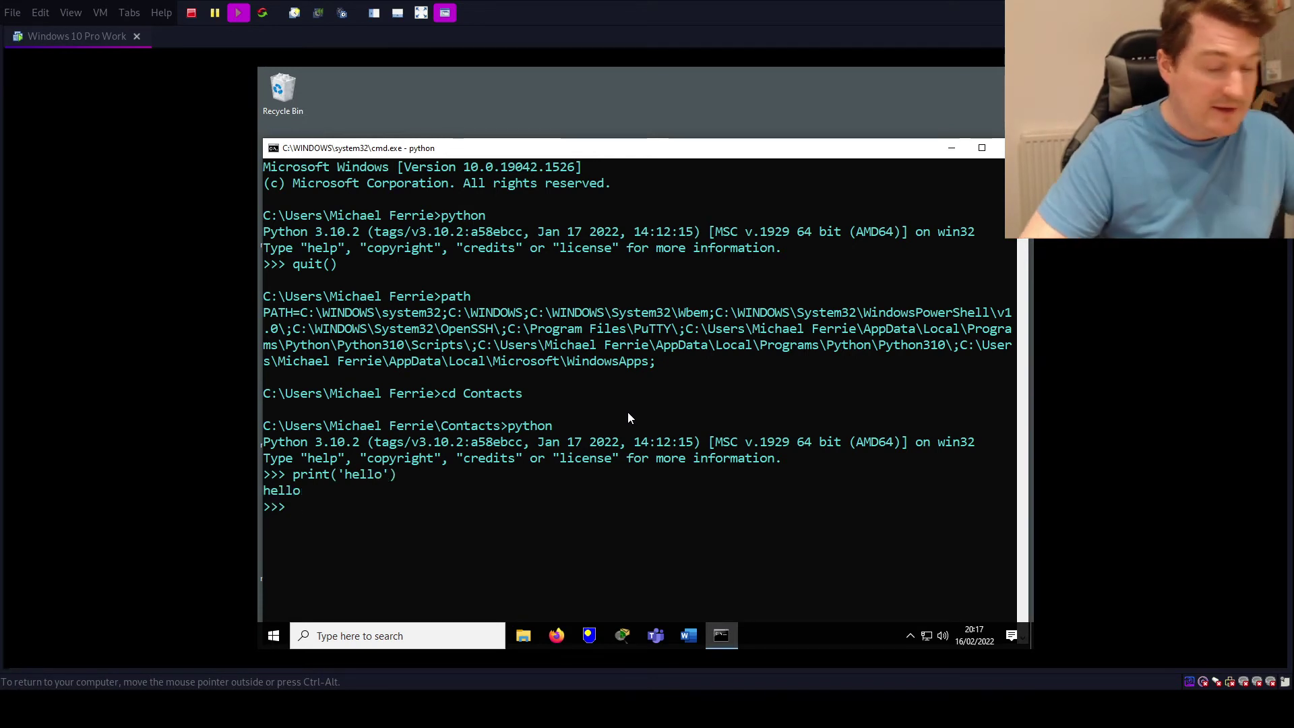
type("quit()")
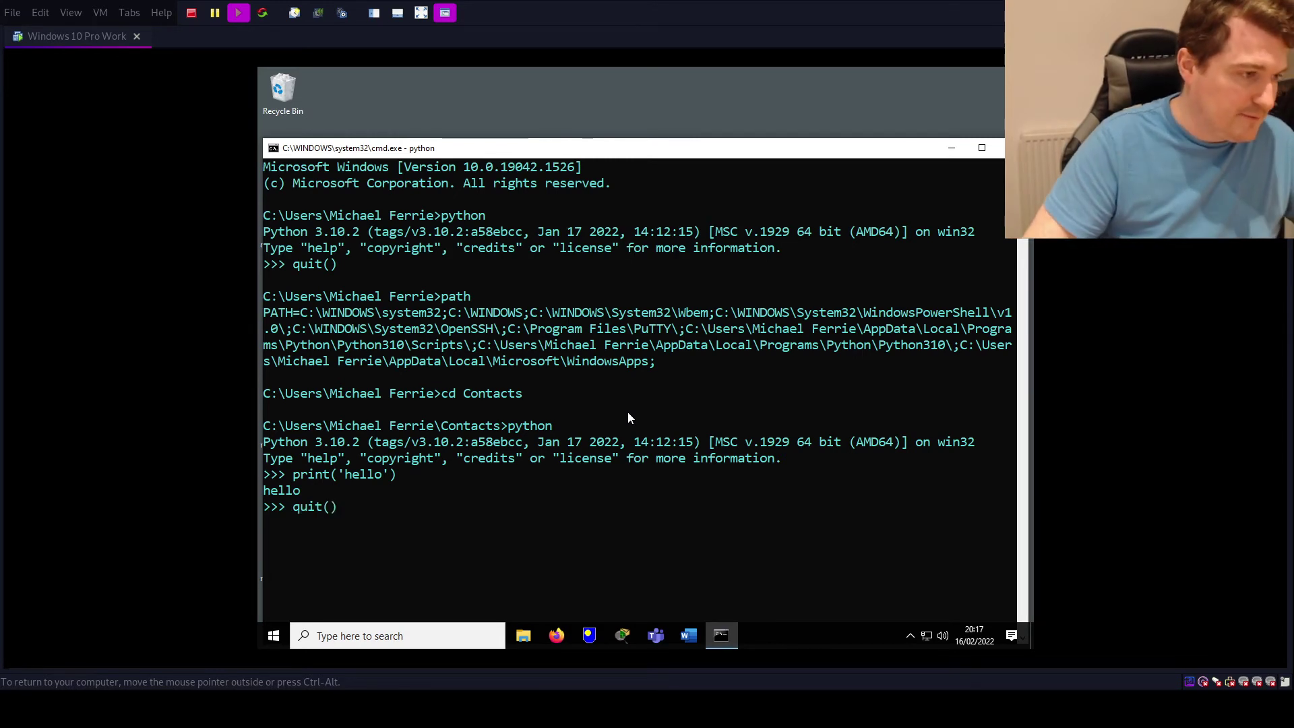
key("Return")
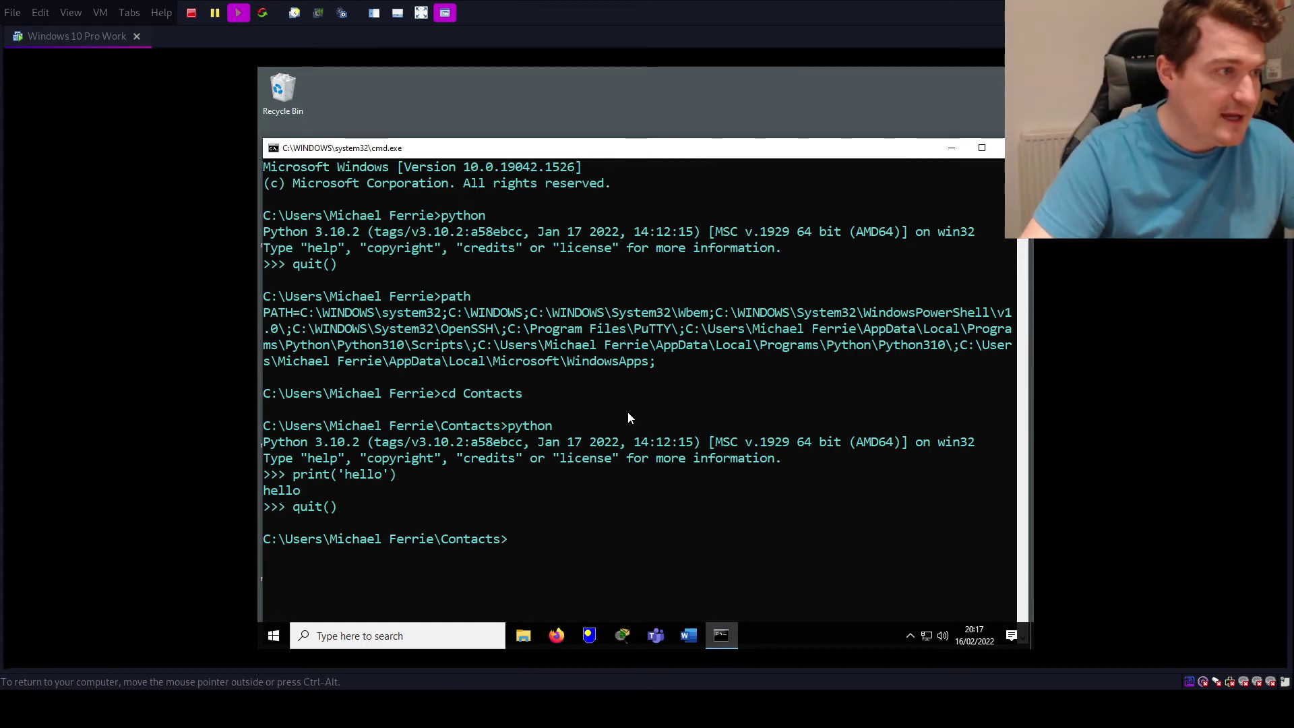
Install JupyterLab by running pip install jupyterlab, and check the end of the output.
left_click(570, 543)
type("pip instal")
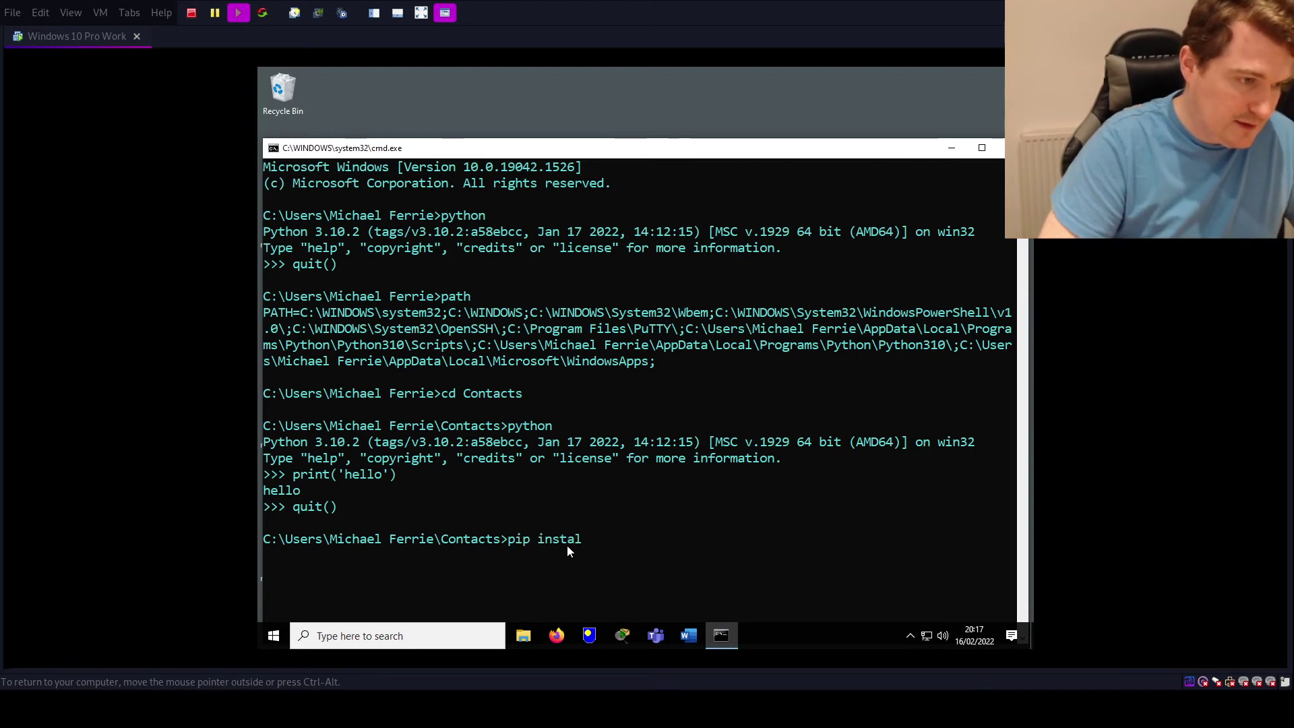
type("l jupyter-")
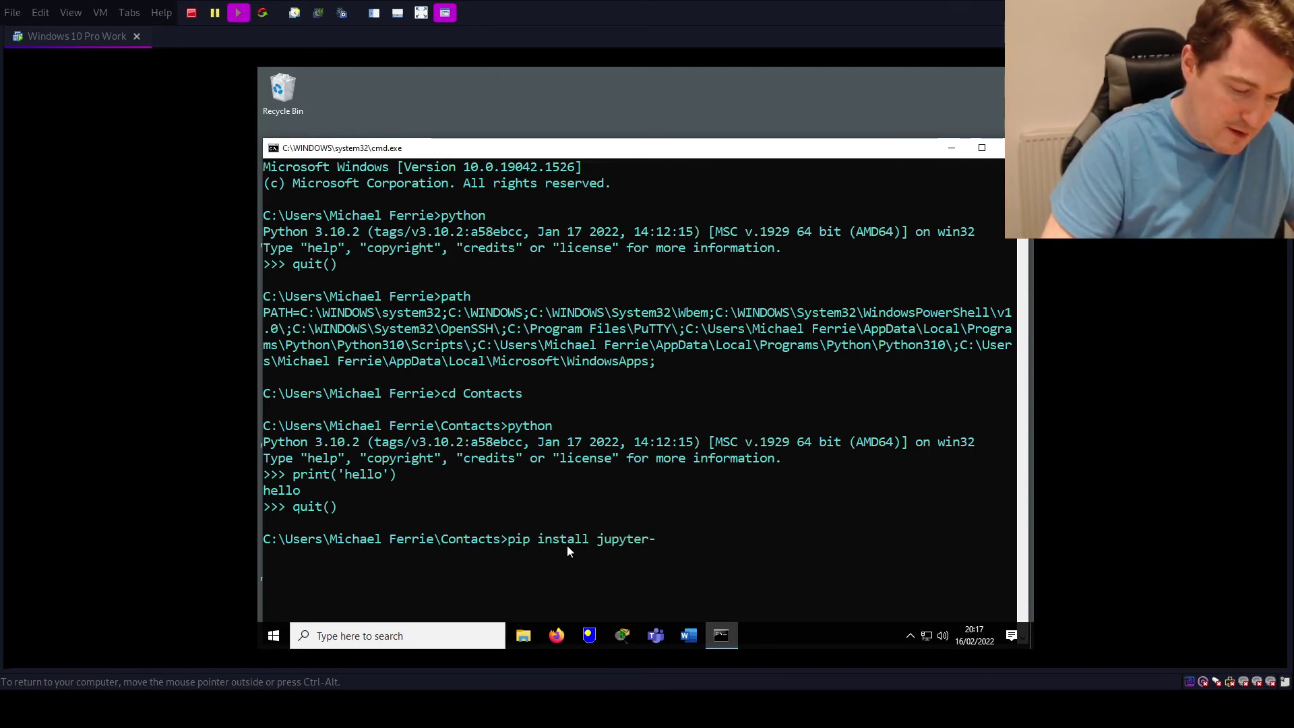
key("BackSpace")
type("lab")
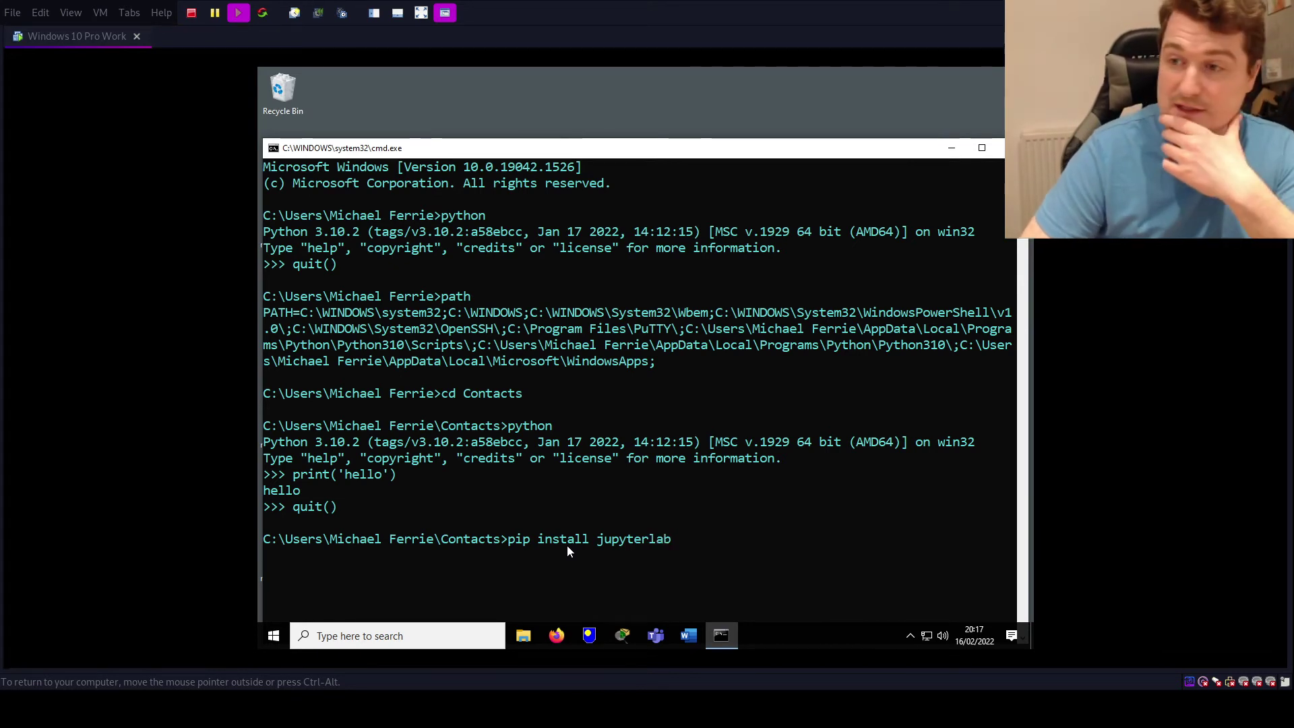
key("Return")
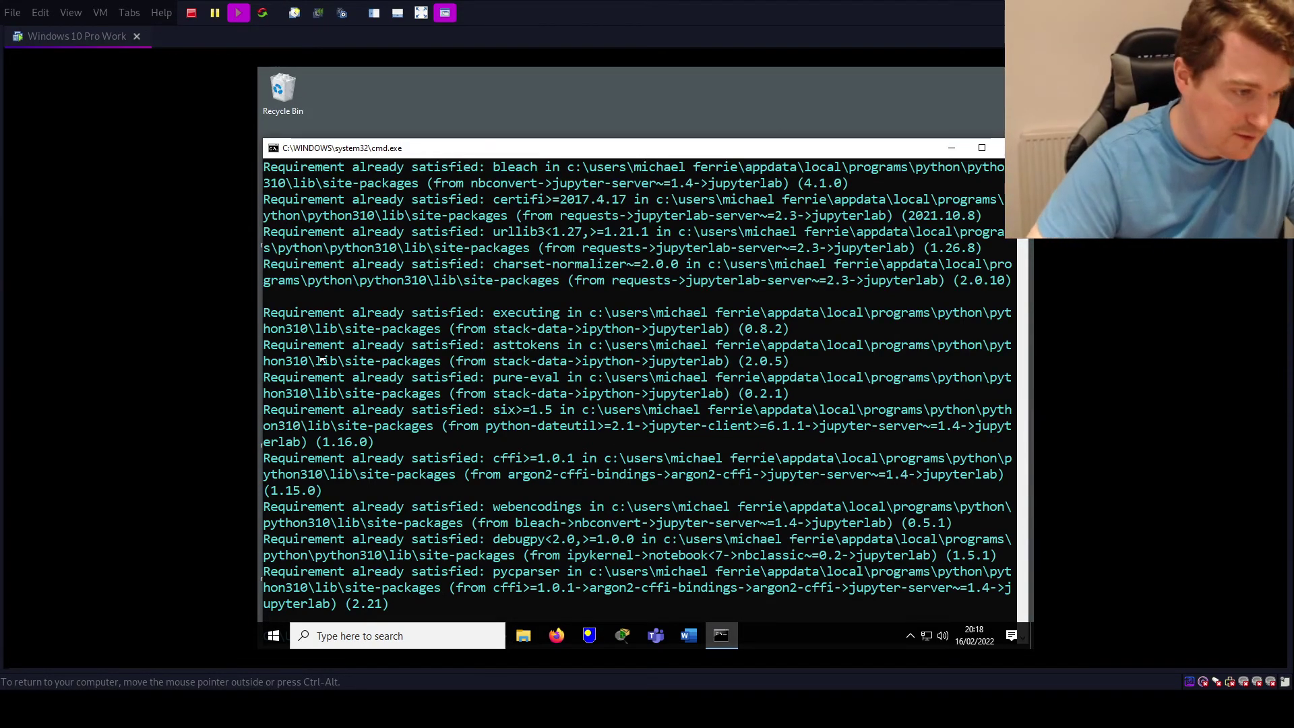
scroll(685, 420, "down", 8)
scroll(380, 269, "up", 2)
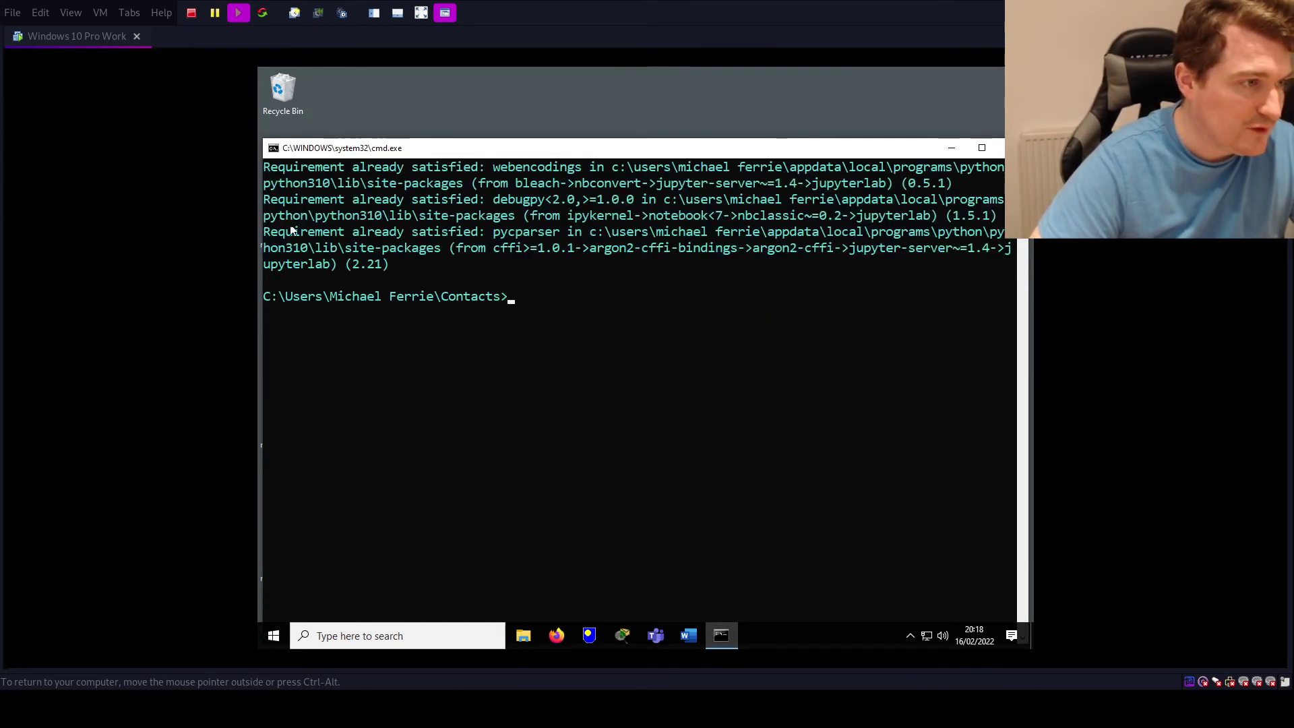
Recall the pip install jupyterlab command at the prompt and highlight the package name.
left_click(586, 311)
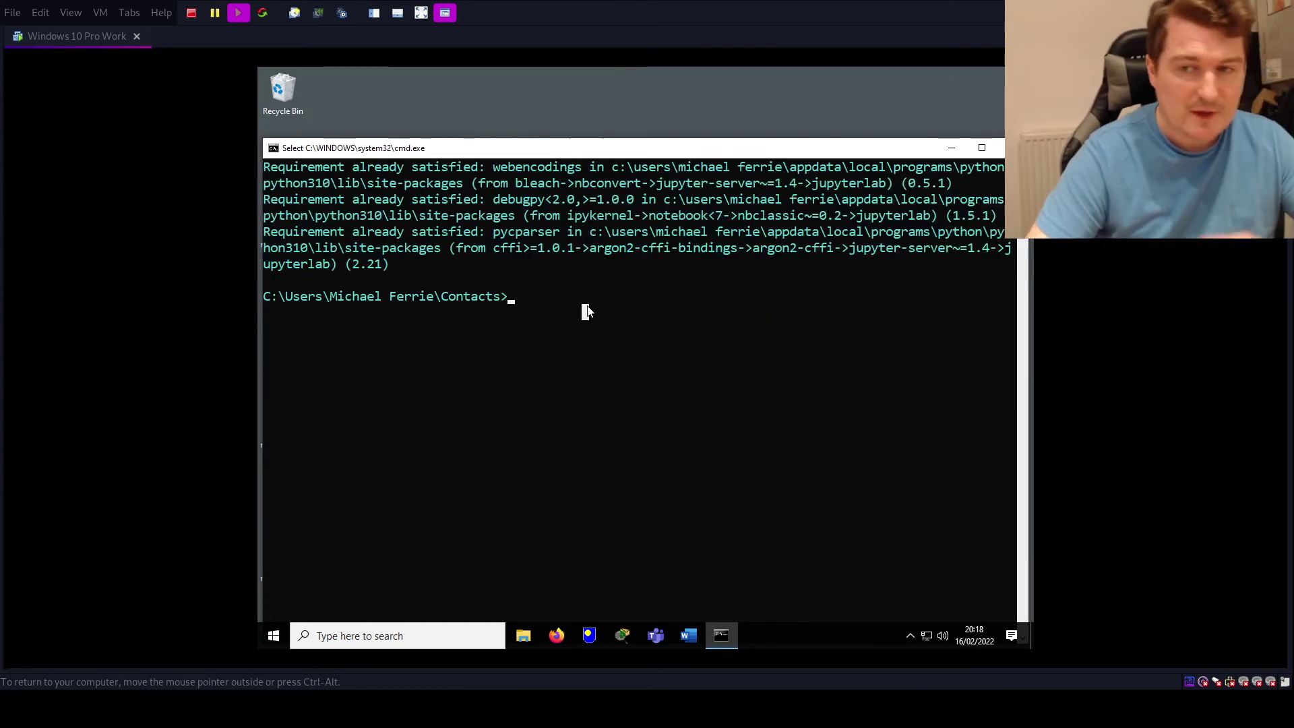
key("Up")
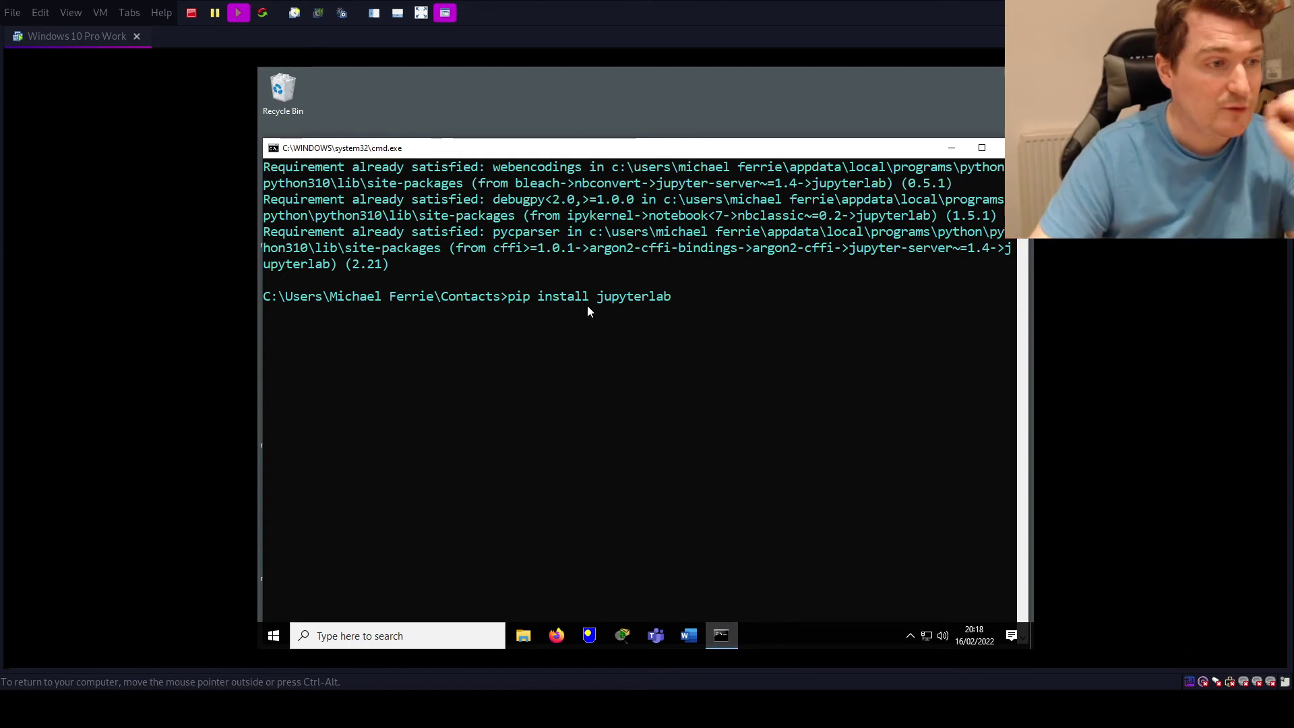
left_click_drag(686, 311, 581, 313)
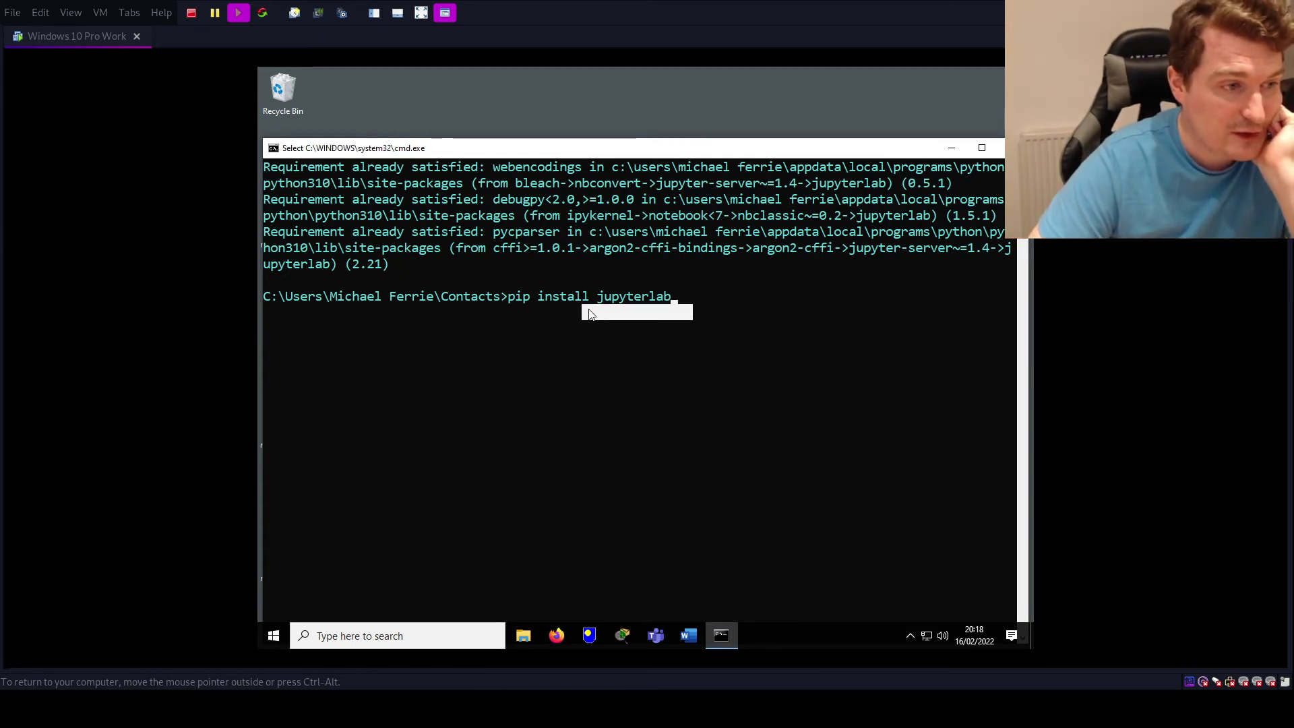
left_click_drag(681, 297, 596, 304)
right_click(657, 298)
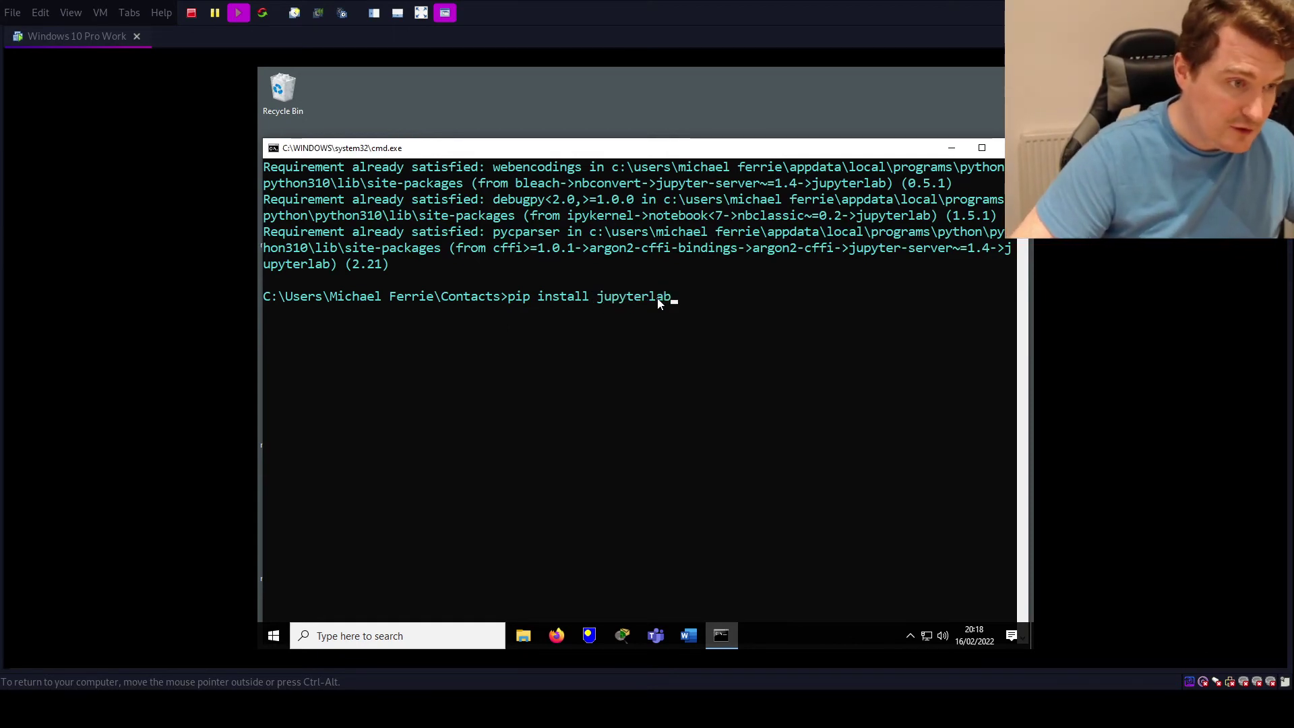
Clear the pip command from the prompt and launch JupyterLab by running jupyter-lab.
key("BackSpace")
key("BackSpace")
key("BackSpace")
key("BackSpace")
key("BackSpace")
key("BackSpace")
key("BackSpace")
key("BackSpace")
key("BackSpace")
key("BackSpace")
key("BackSpace")
key("BackSpace")
key("BackSpace")
key("BackSpace")
key("BackSpace")
key("BackSpace")
key("BackSpace")
key("BackSpace")
key("BackSpace")
key("BackSpace")
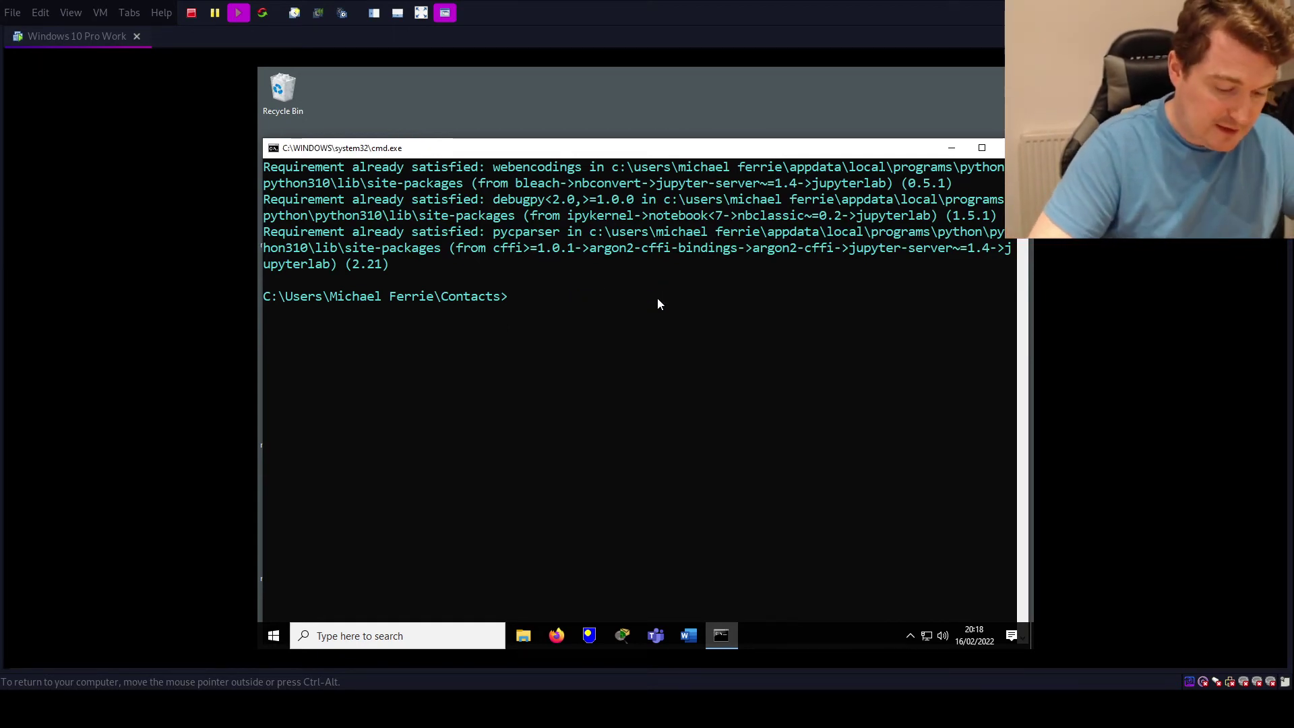
type("jupyter")
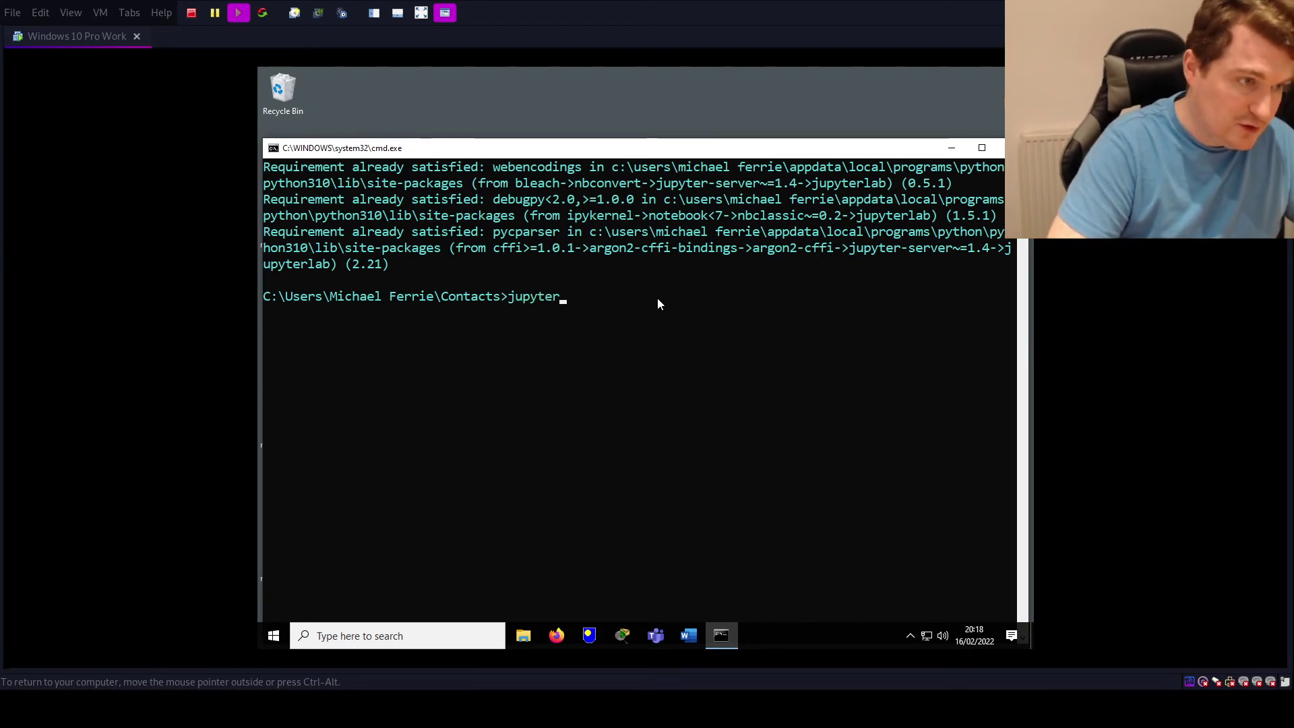
type("-lab")
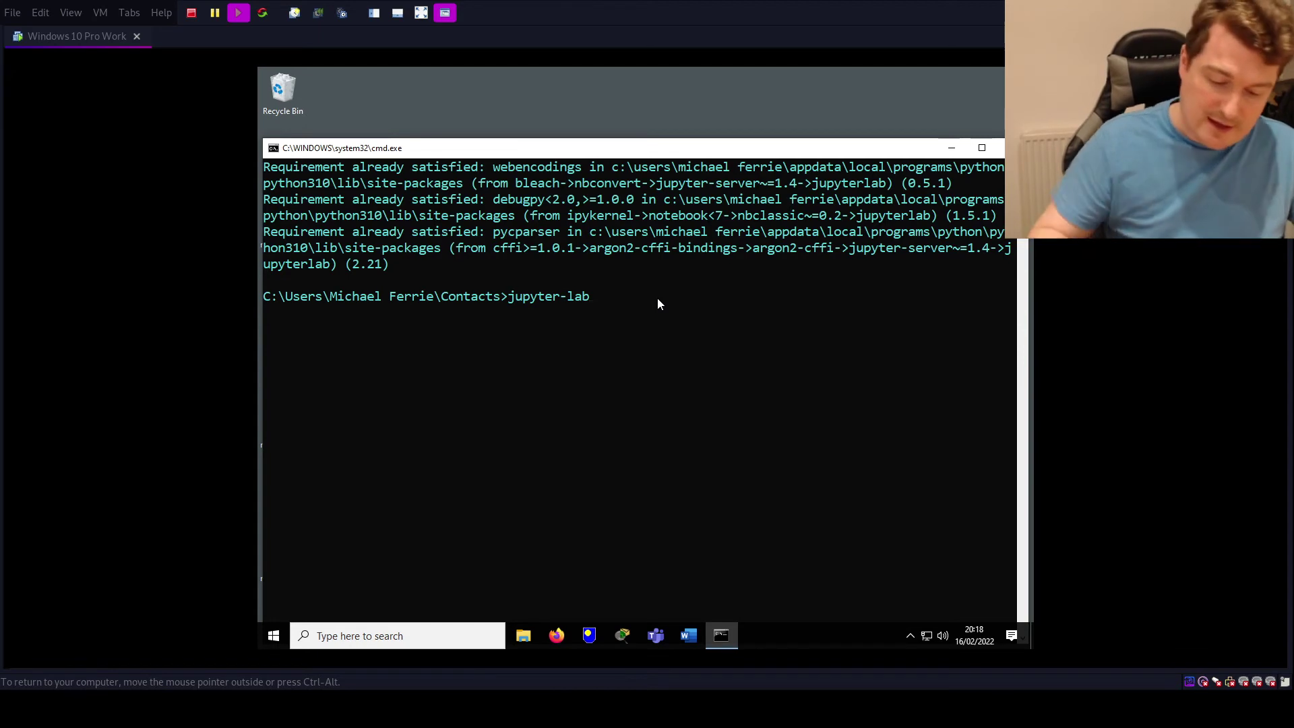
key("Return")
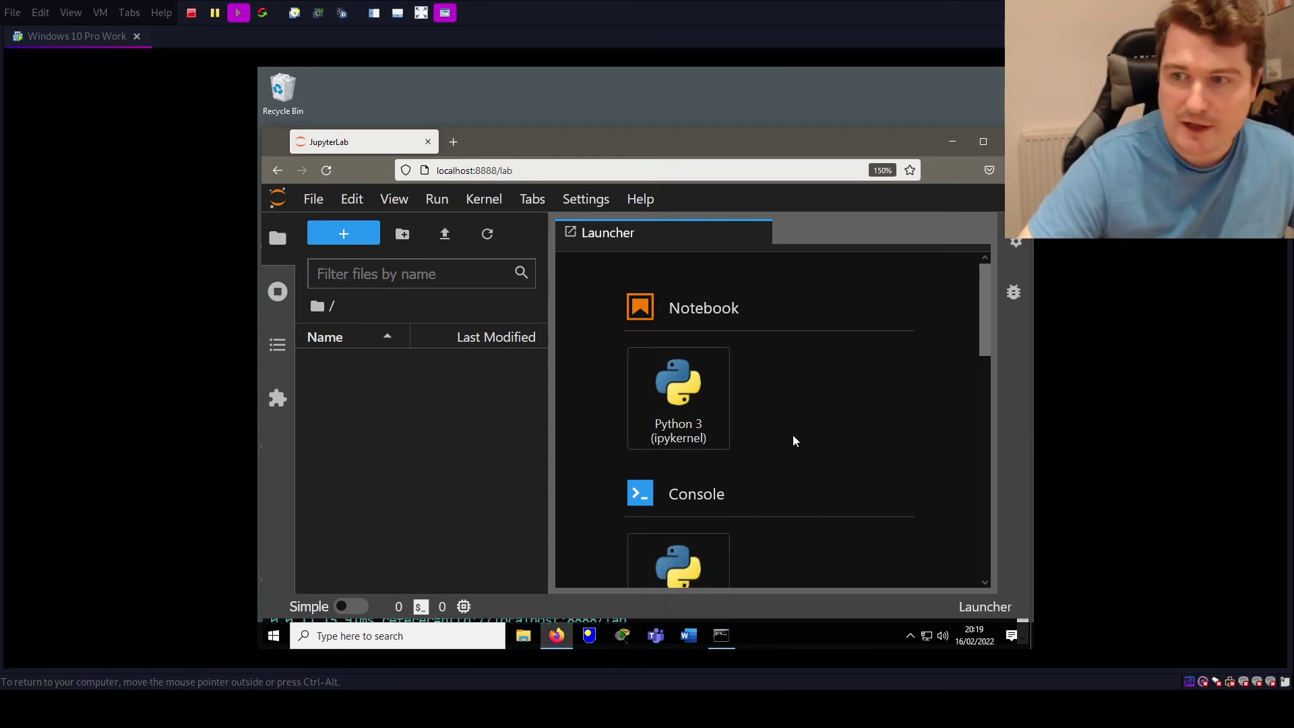
Switch the JupyterLab interface theme to JupyterLab Light.
left_click(573, 202)
mouse_move(585, 231)
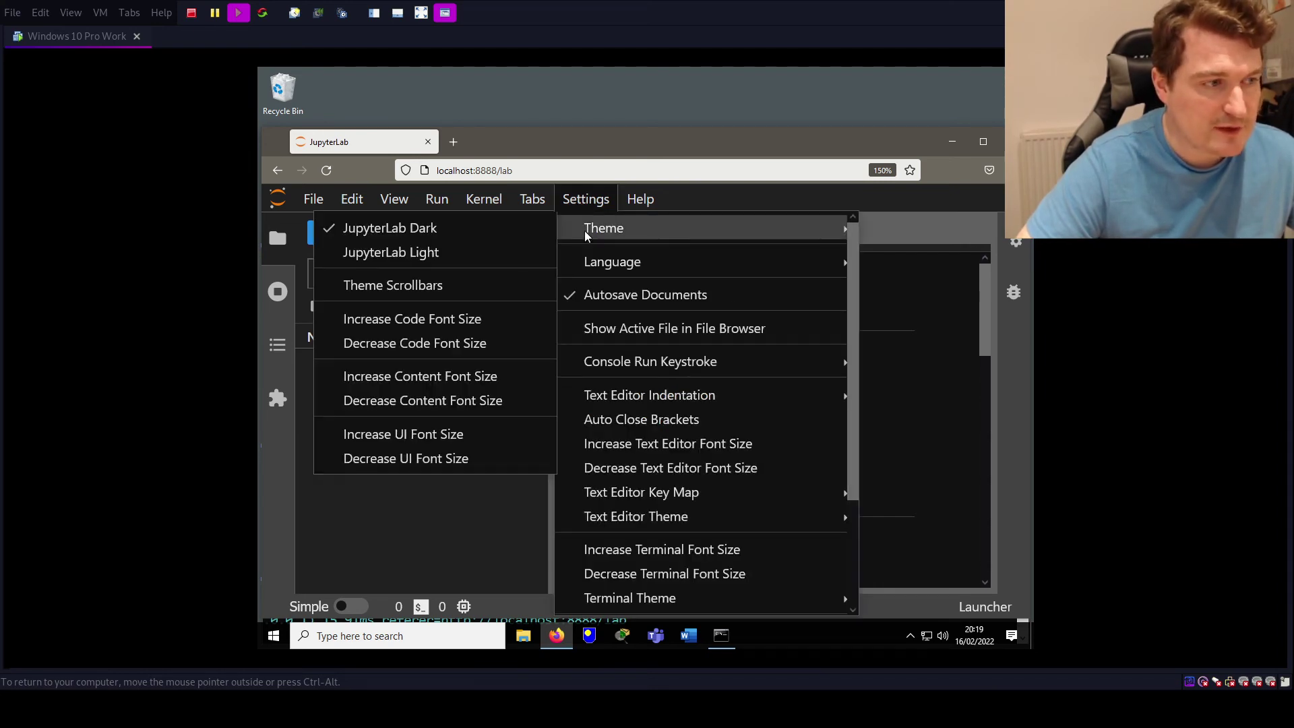
left_click(414, 258)
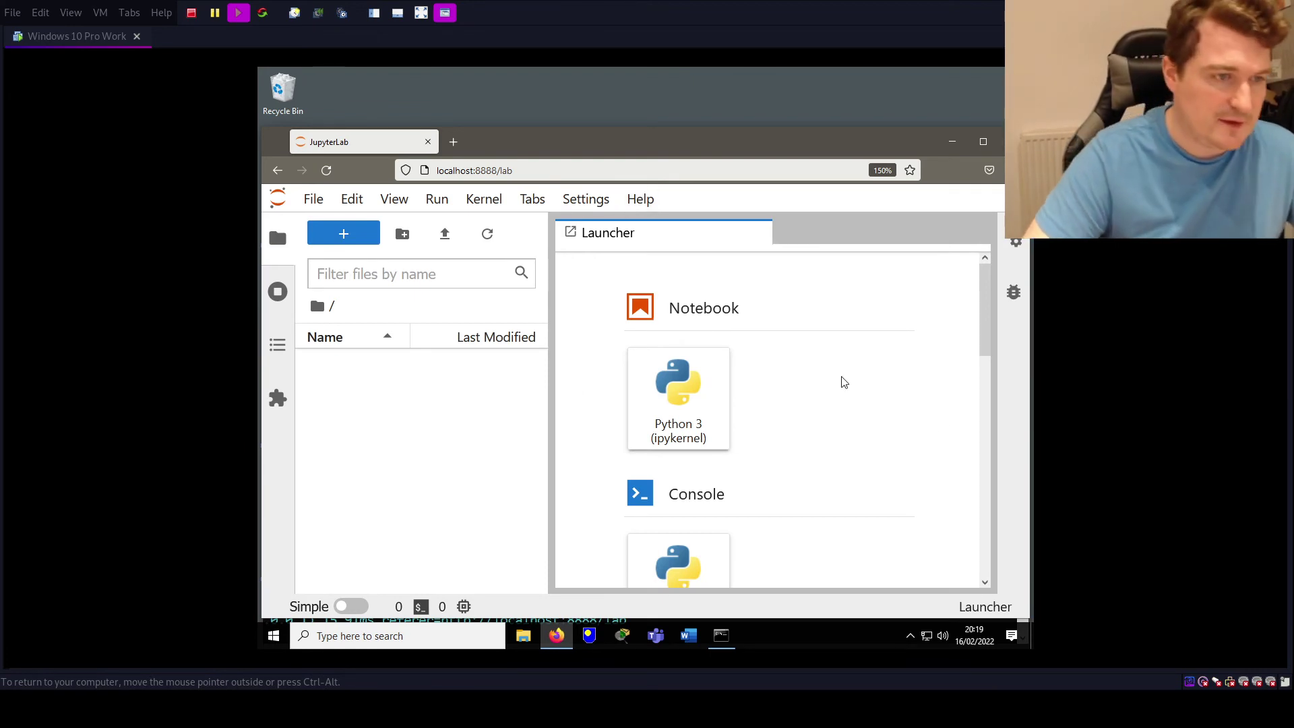
Reduce the browser zoom of the JupyterLab page to 100%.
key("ctrl+minus")
key("ctrl+minus")
key("ctrl+minus")
key("ctrl+minus")
key("ctrl+minus")
key("ctrl+minus")
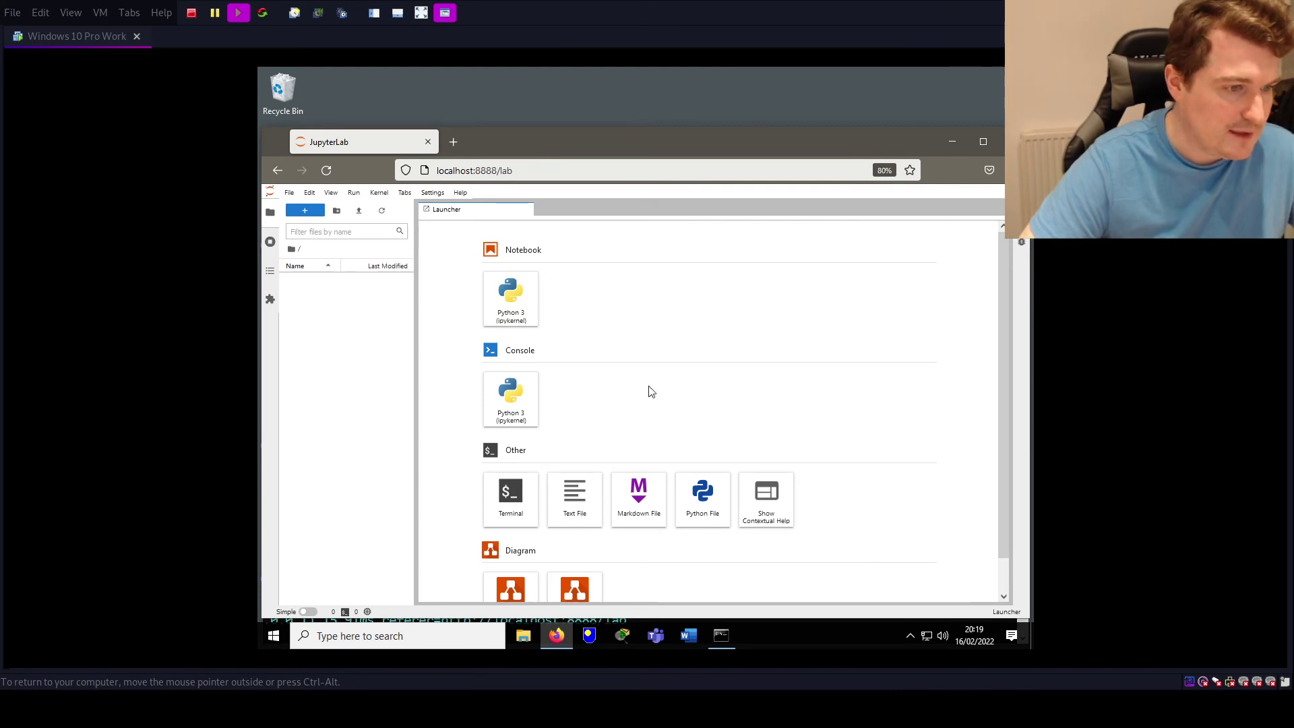
key("ctrl+plus")
key("ctrl+plus")
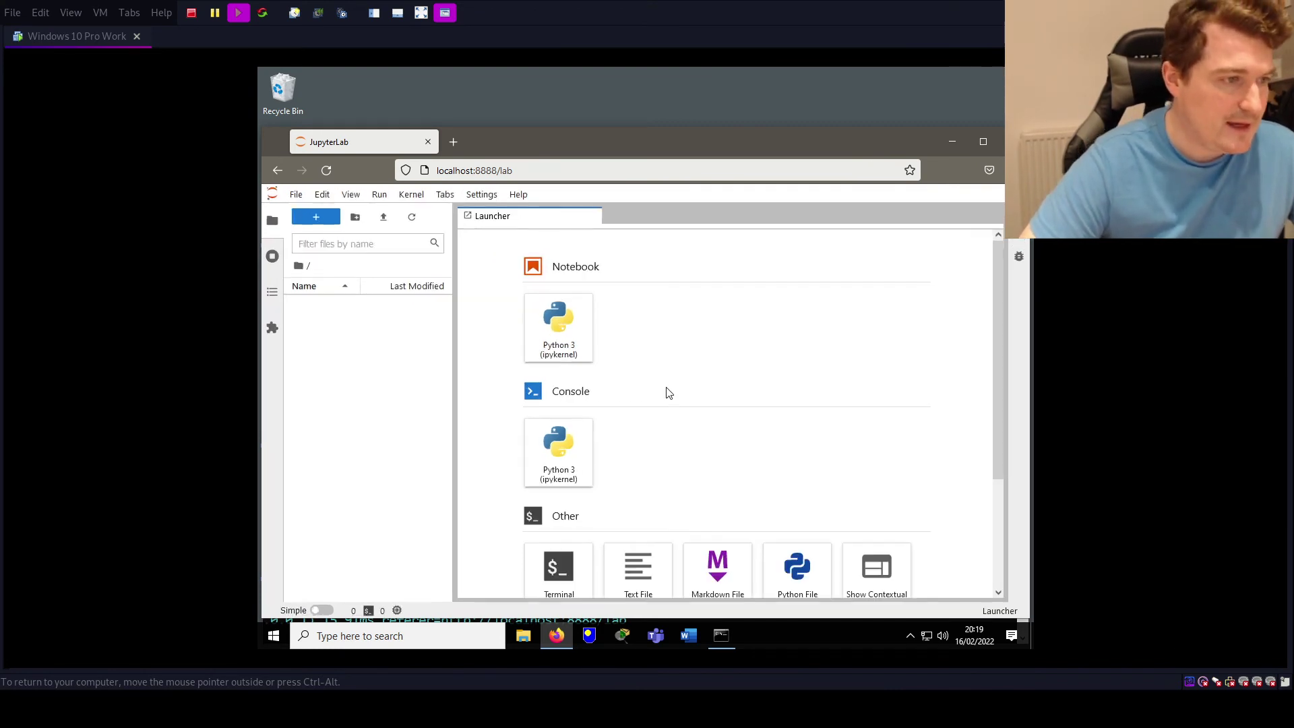
Create a Python 3 (ipykernel) notebook and run print("hello") in its first cell.
left_click(556, 328)
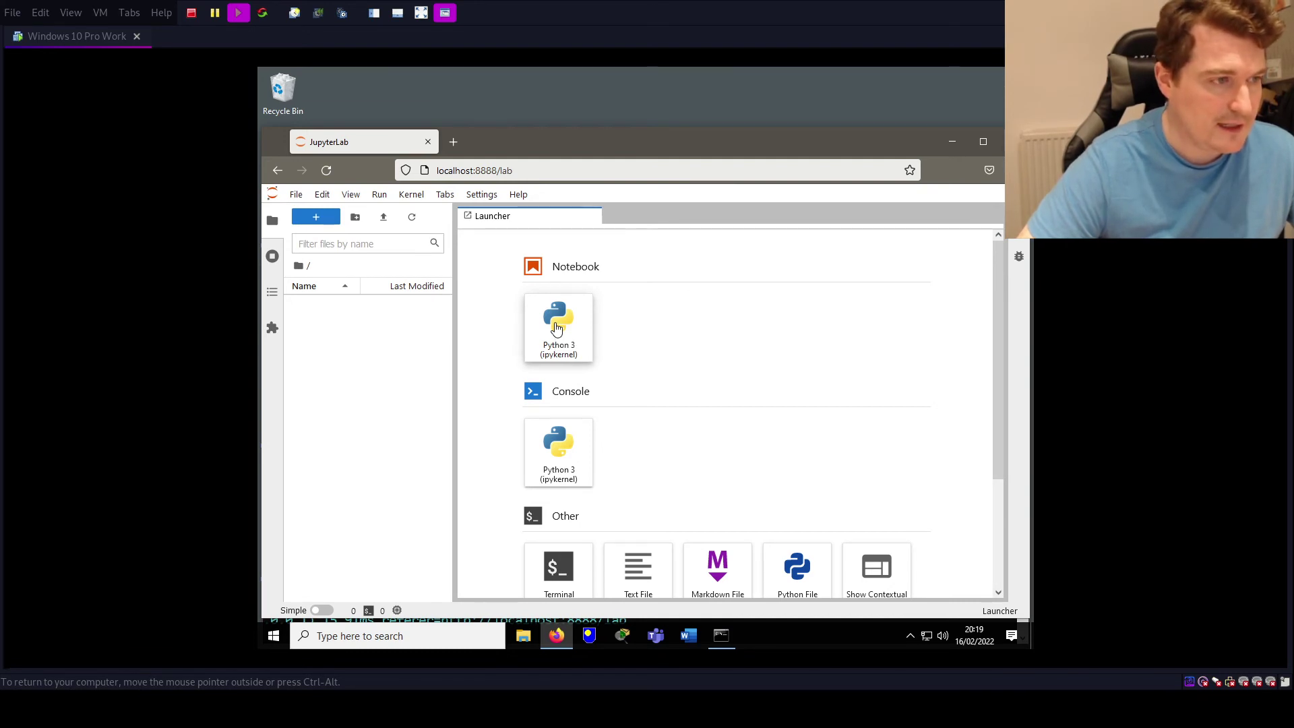
left_click(546, 265)
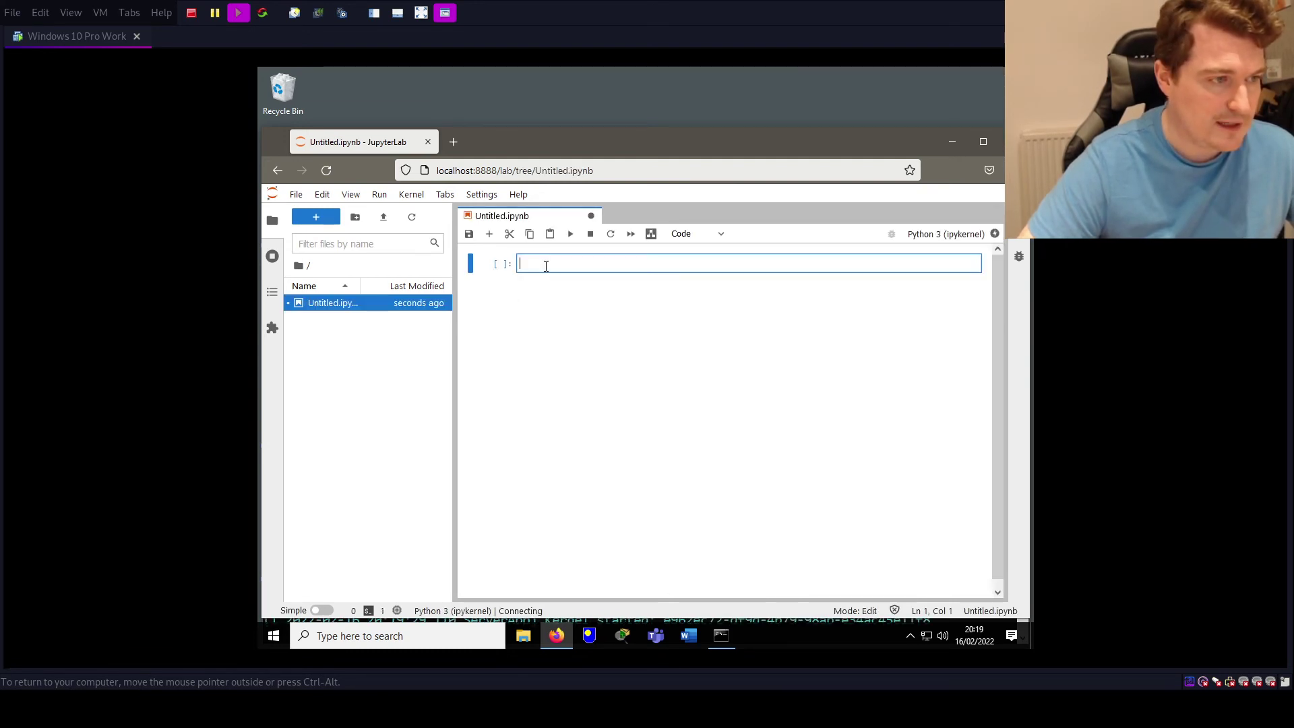
type("print")
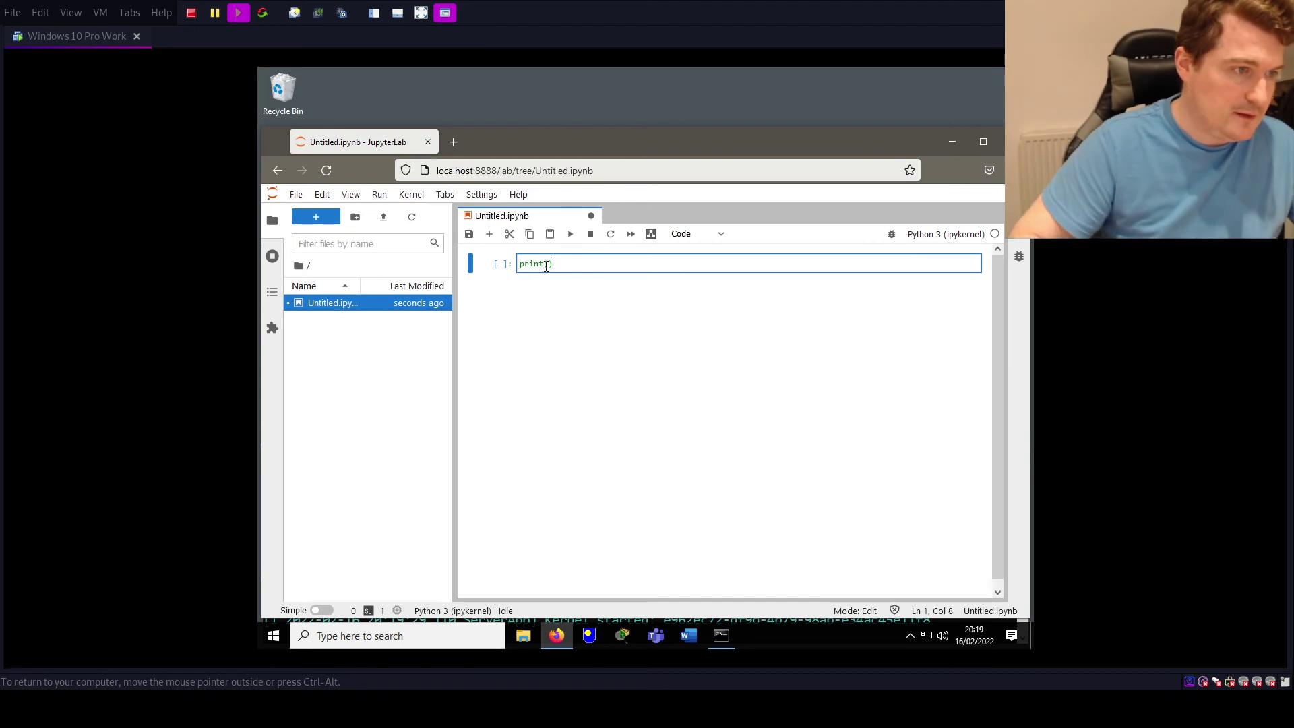
type("(\"hello")
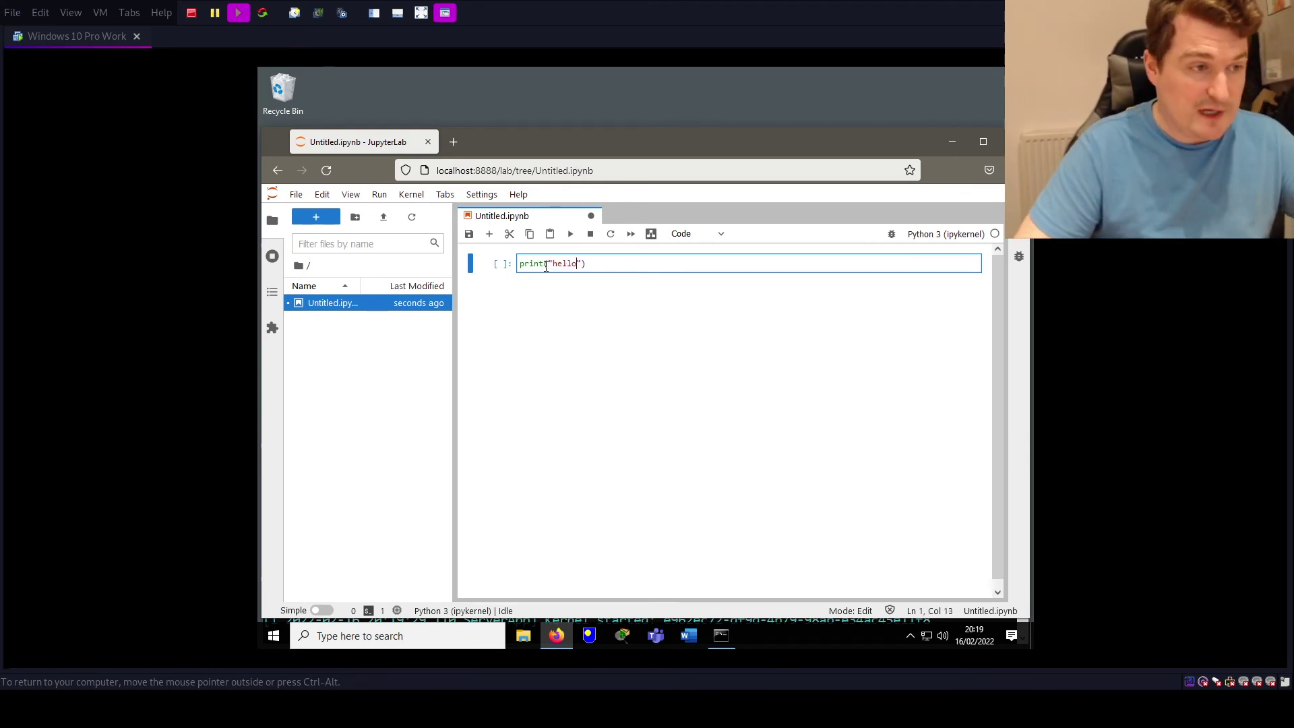
key("ctrl+Return")
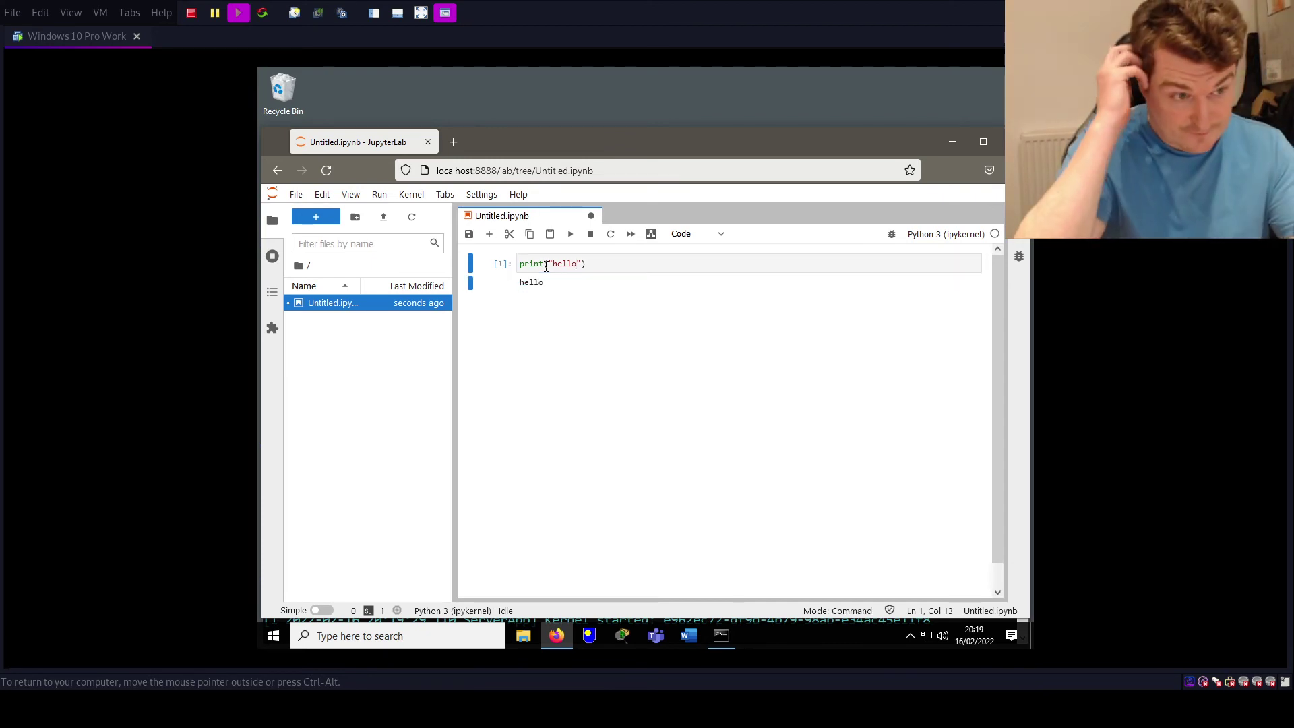
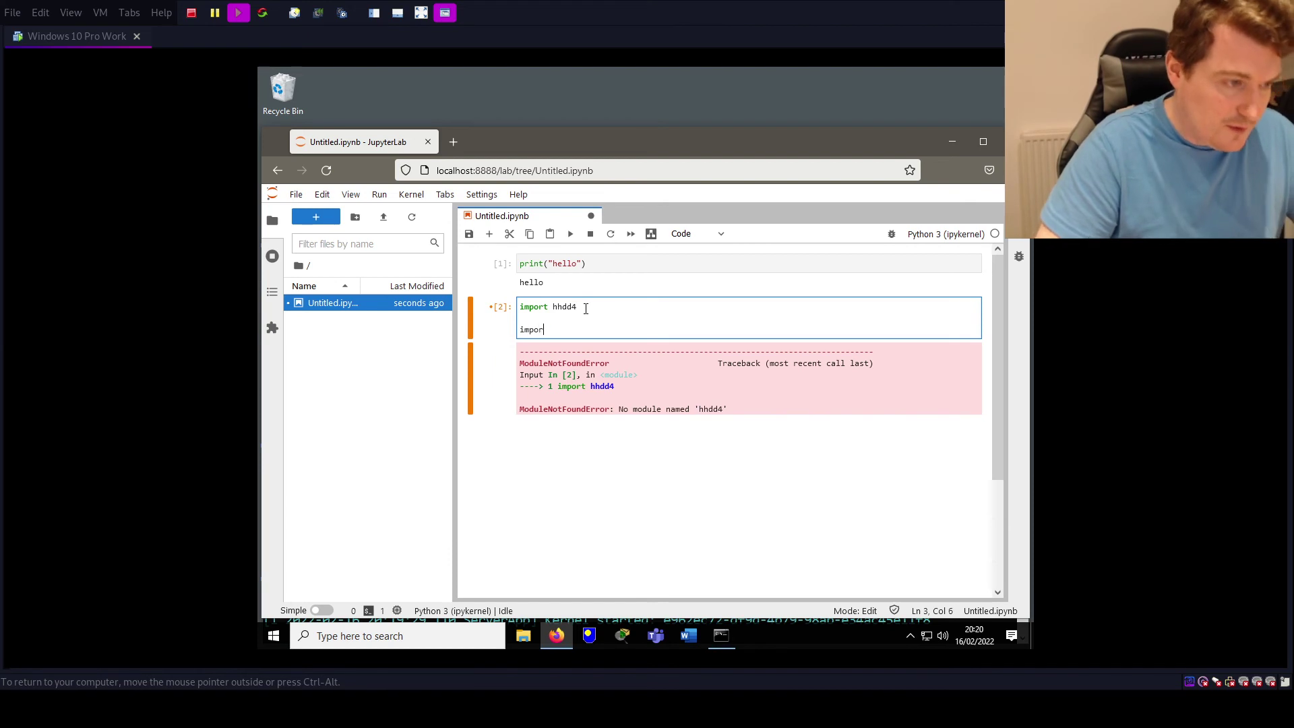
Complete the line import csv below import hhdd4 in the second cell, and highlight the error message in its output.
type("csv")
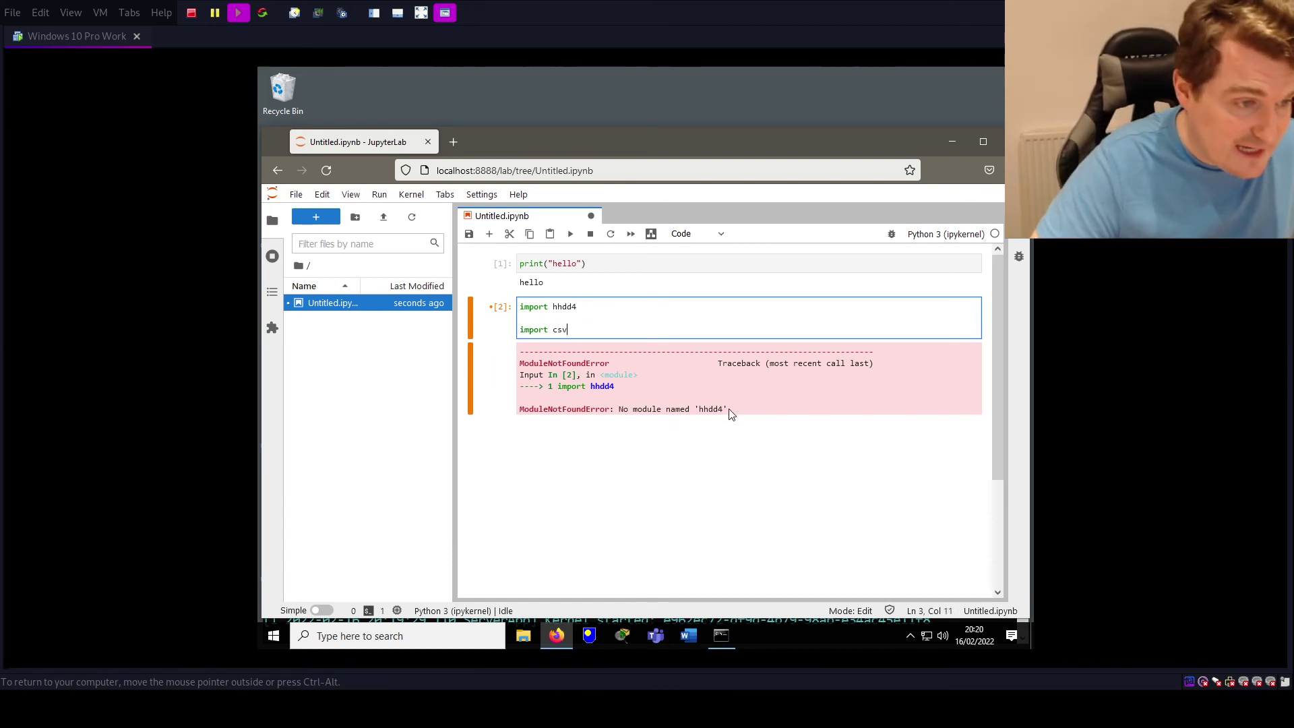
left_click_drag(728, 409, 574, 402)
left_click(702, 397)
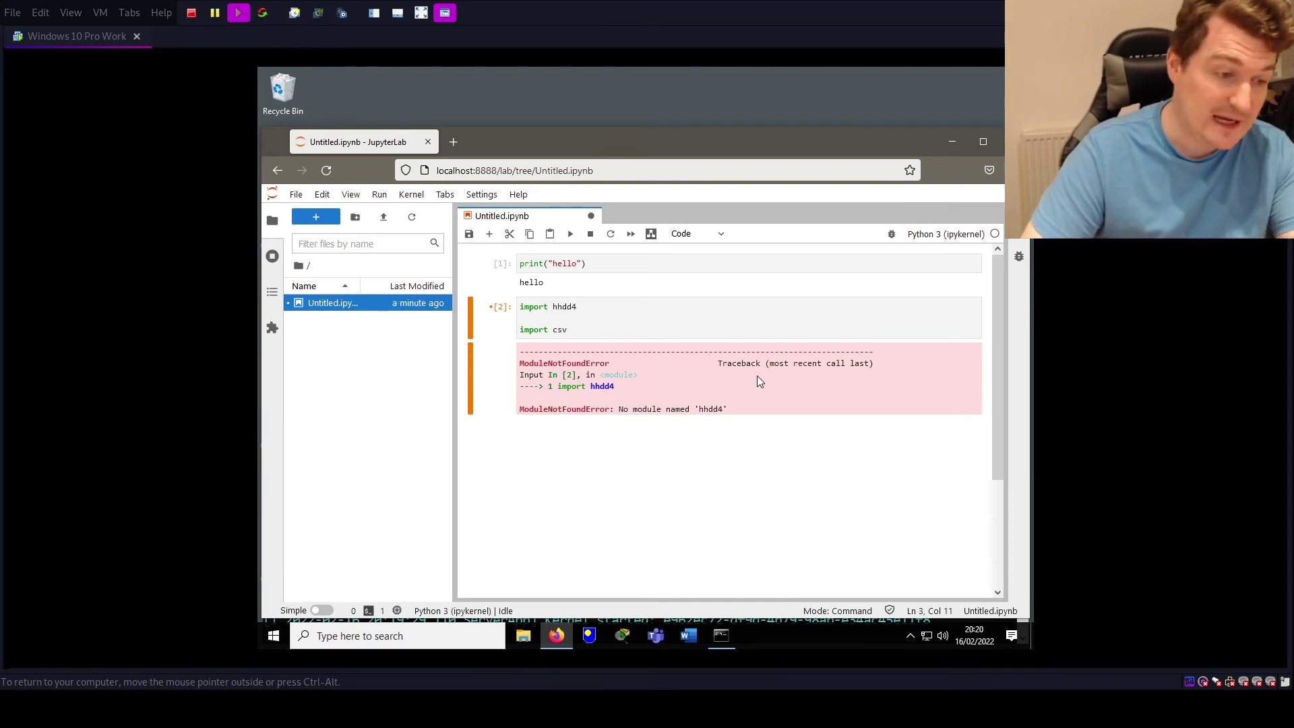
Leave the jupyter-lab server console running and open a second Command Prompt window with cmd.
left_click(721, 635)
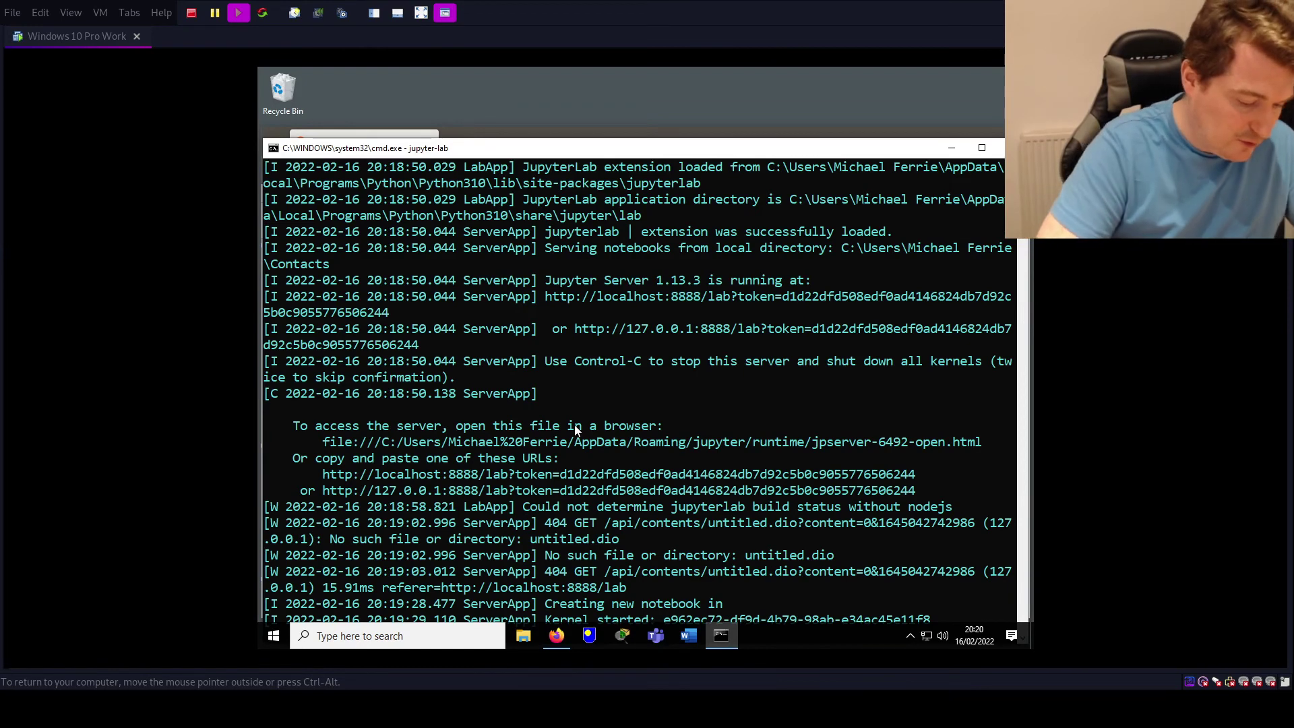
key("super+r")
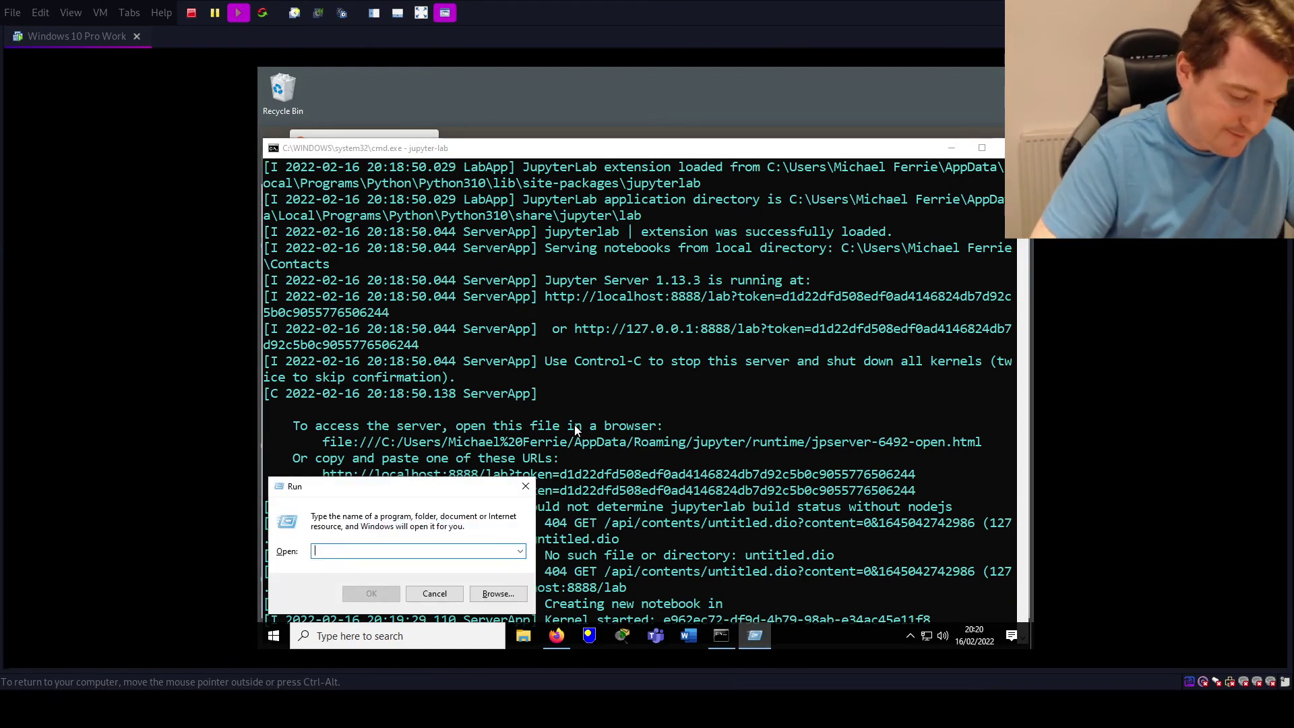
type("cmd")
key("Return")
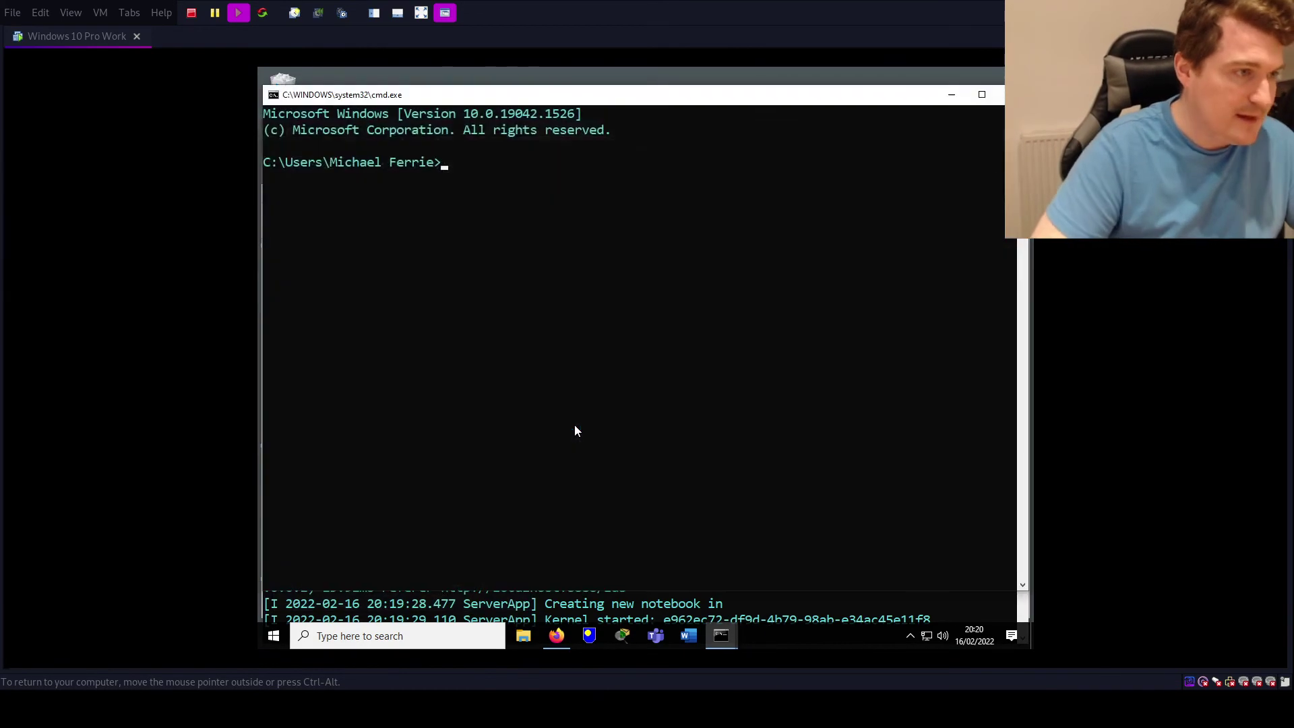
Write pip install hhddd444 at the new prompt as an example and erase it without running it.
type("pip")
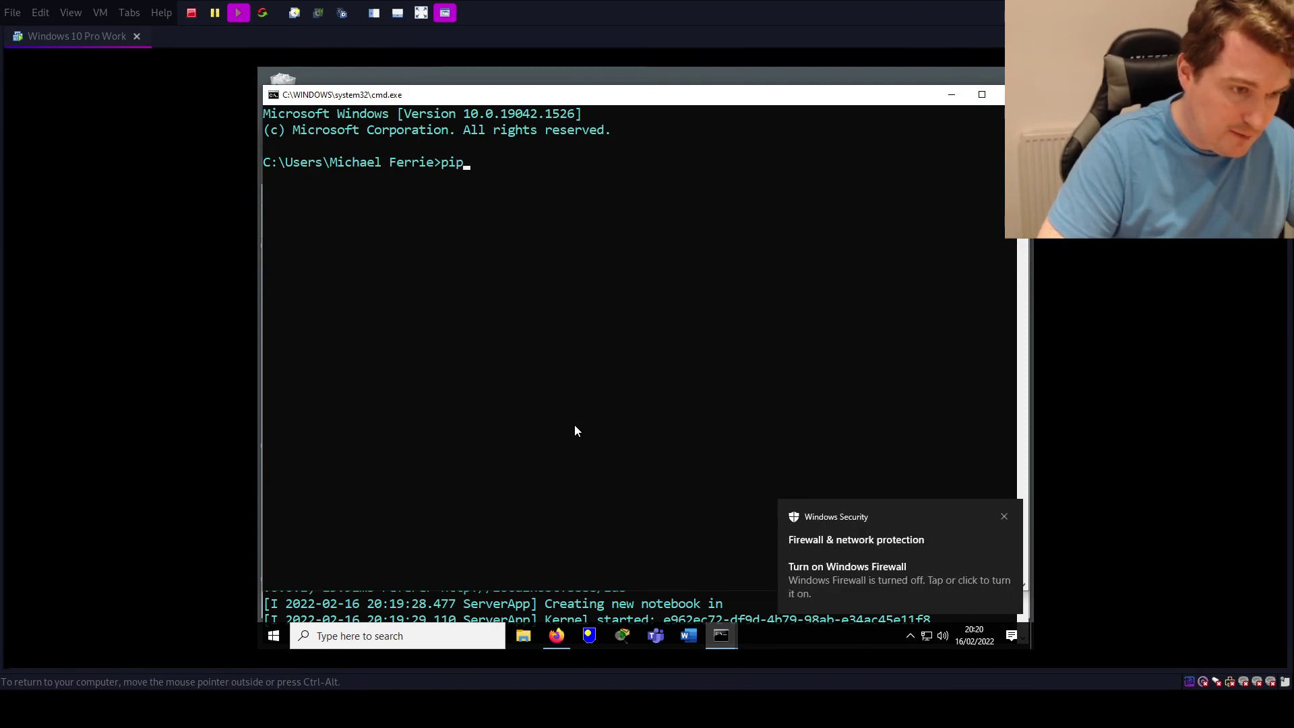
type(" install")
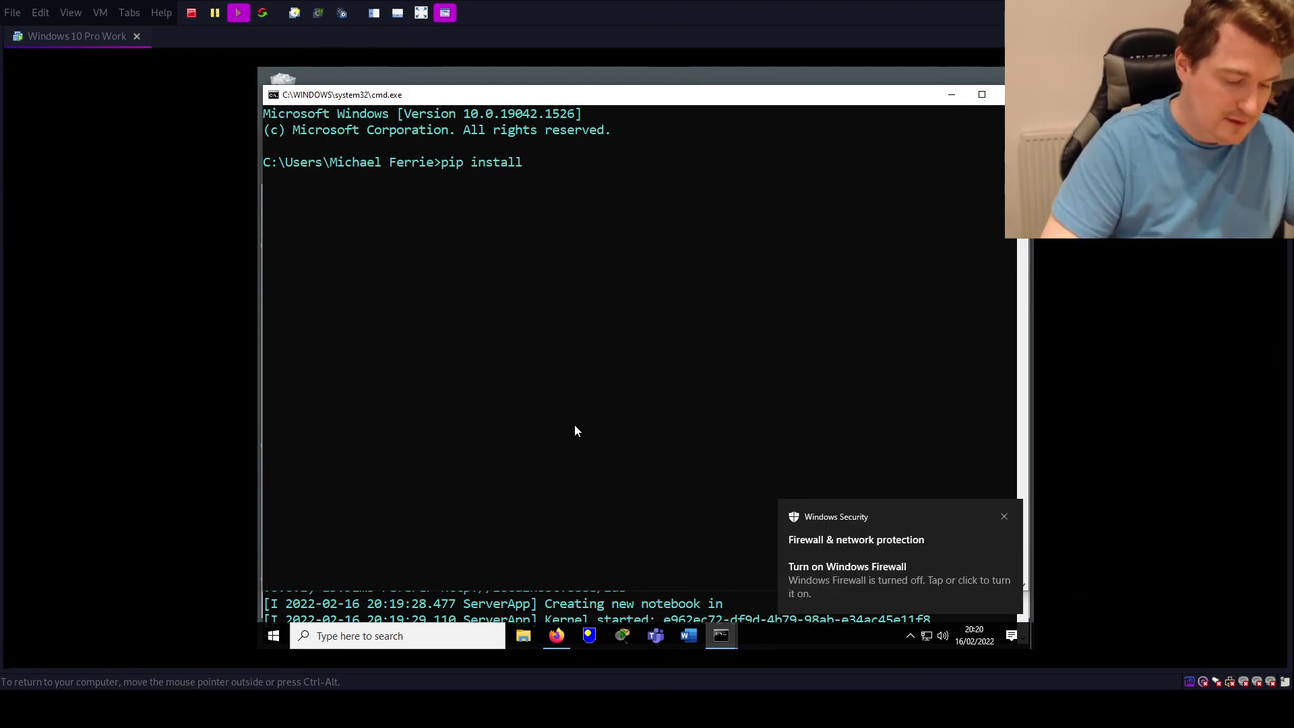
type(" hhddd444")
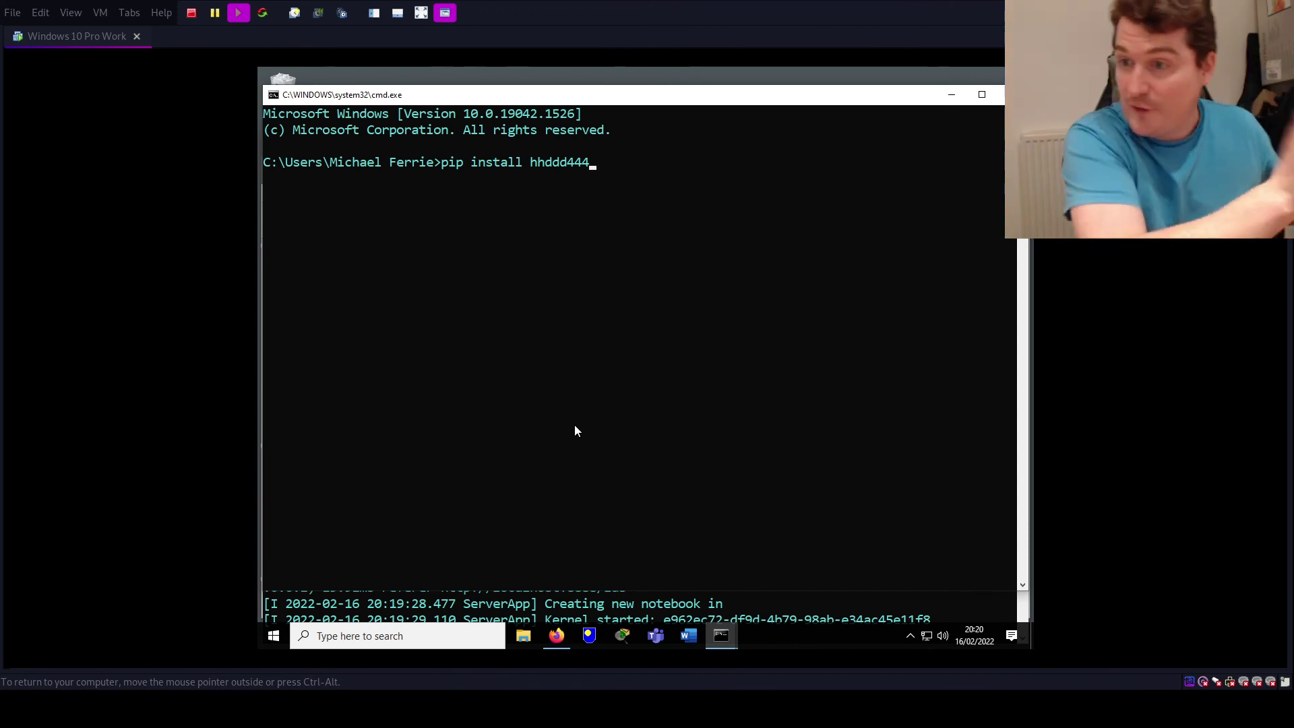
key("BackSpace")
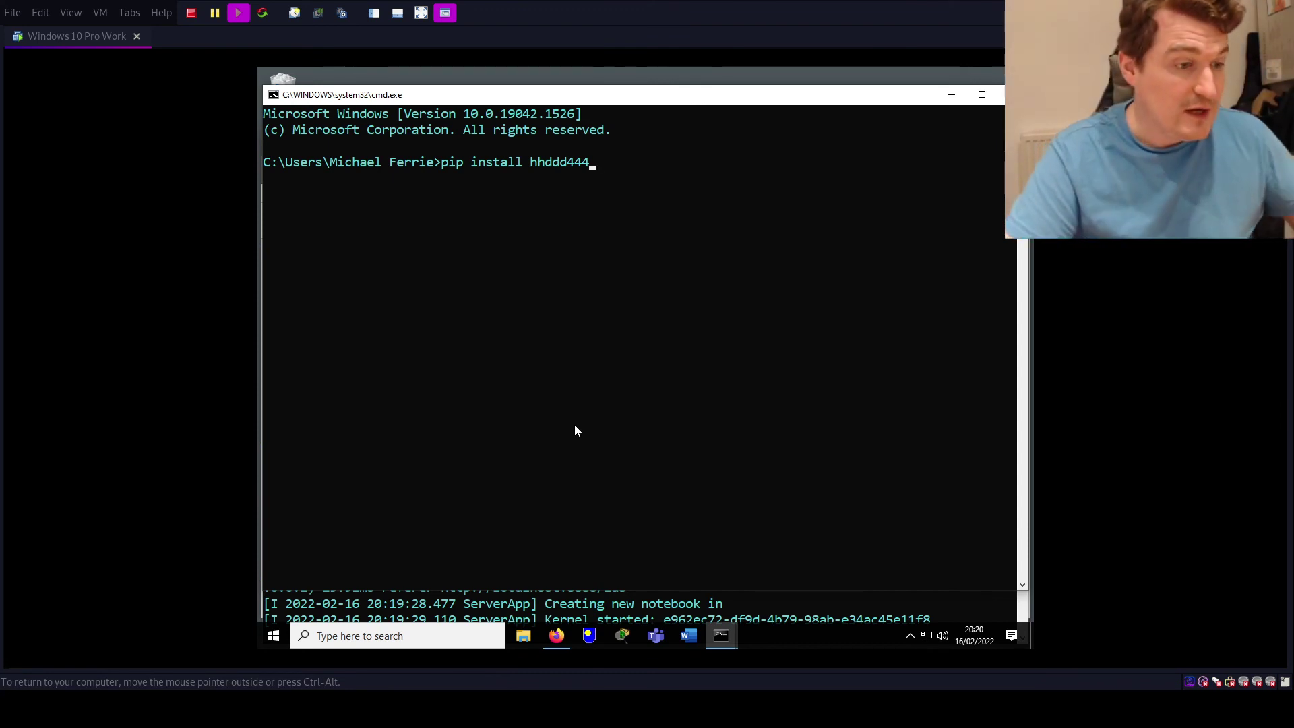
key("BackSpace")
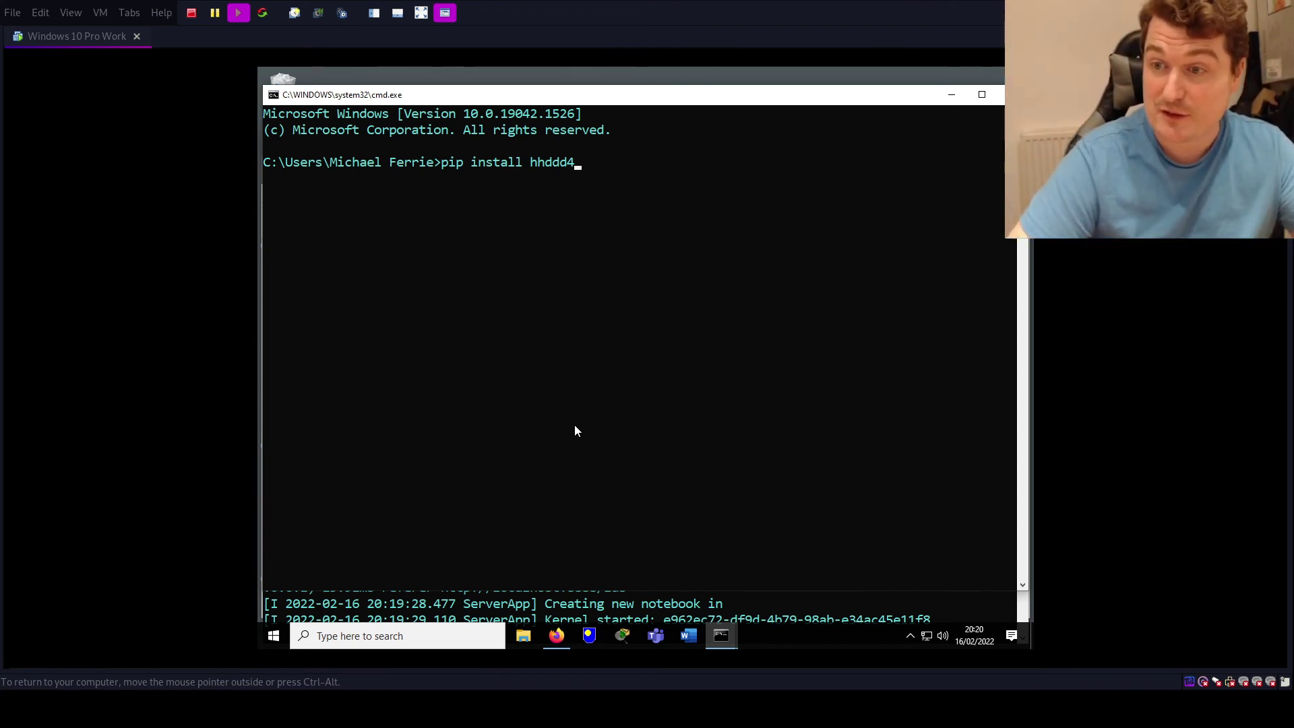
key("BackSpace")
key("BackSpace")
key("BackSpace")
key("BackSpace")
key("BackSpace")
key("BackSpace")
key("BackSpace")
key("BackSpace")
key("BackSpace")
key("BackSpace")
key("BackSpace")
key("BackSpace")
key("BackSpace")
key("BackSpace")
key("BackSpace")
key("BackSpace")
key("BackSpace")
key("BackSpace")
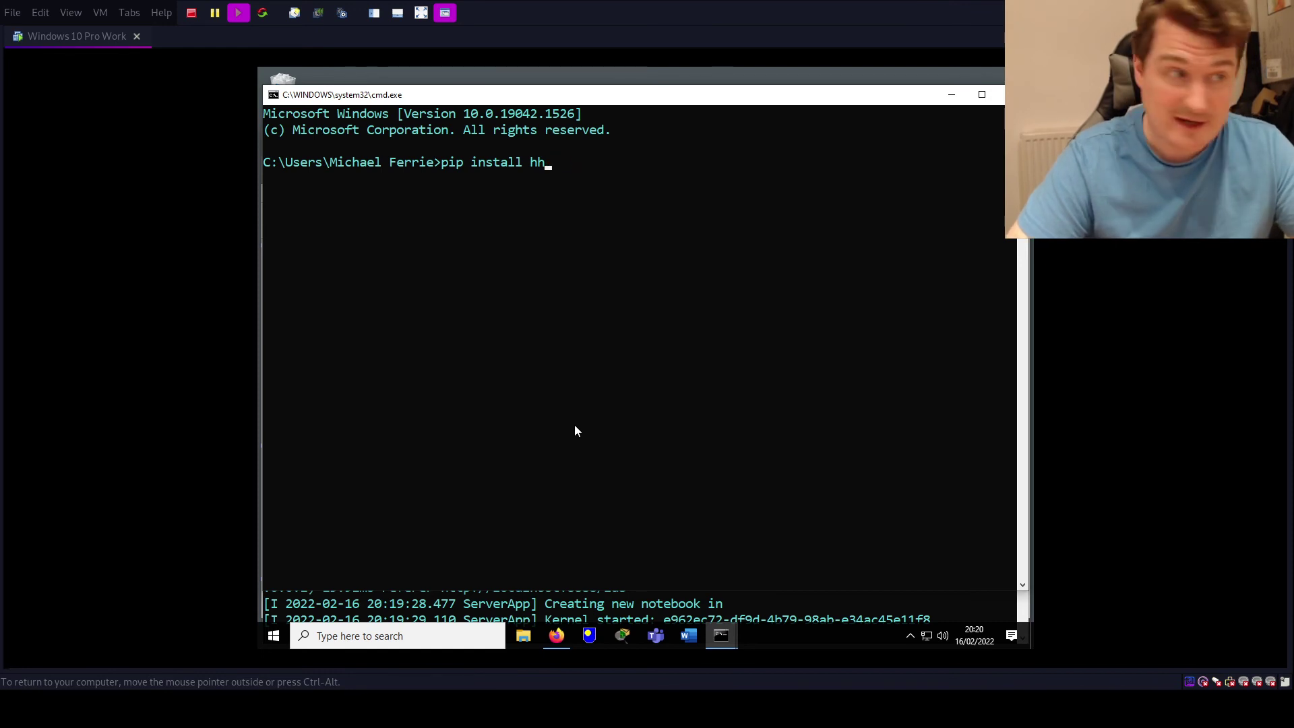
Minimize both Command Prompt windows to return to the JupyterLab notebook.
left_click(956, 95)
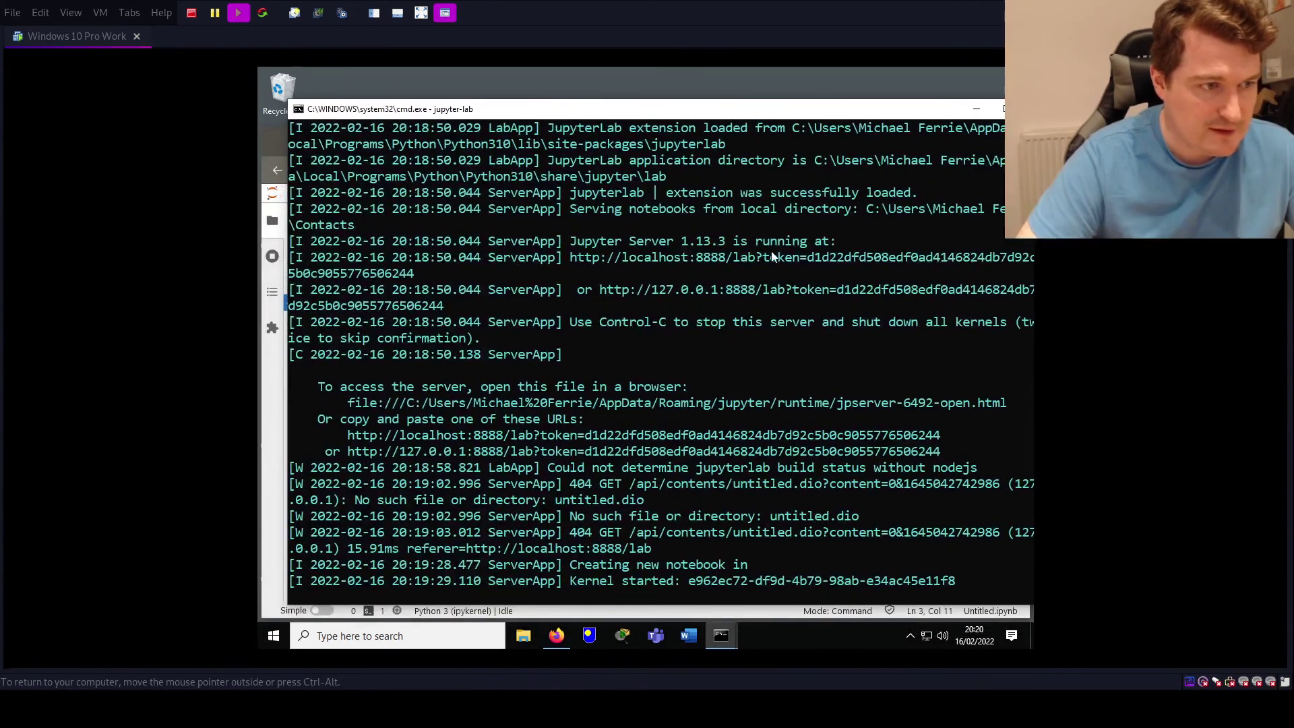
left_click(976, 108)
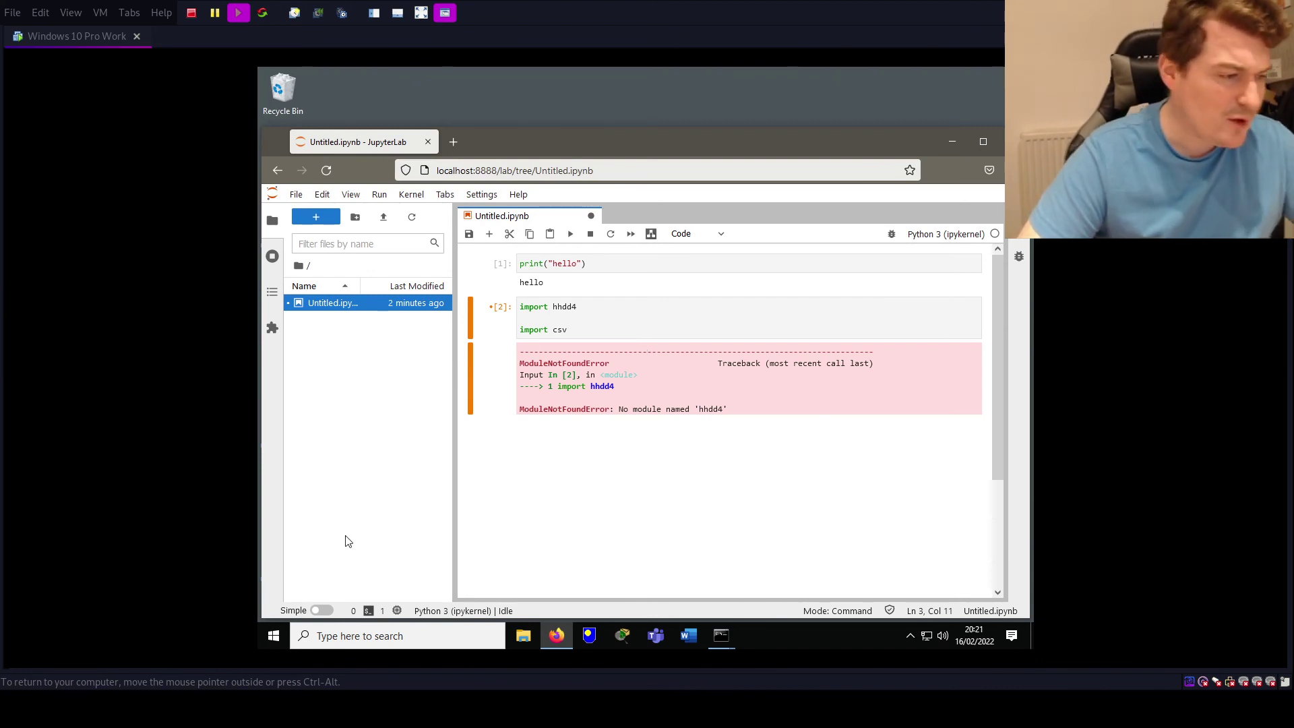
Find and open IDLE (Python 3.10 64-bit), reposition its shell window and minimize it.
left_click(271, 637)
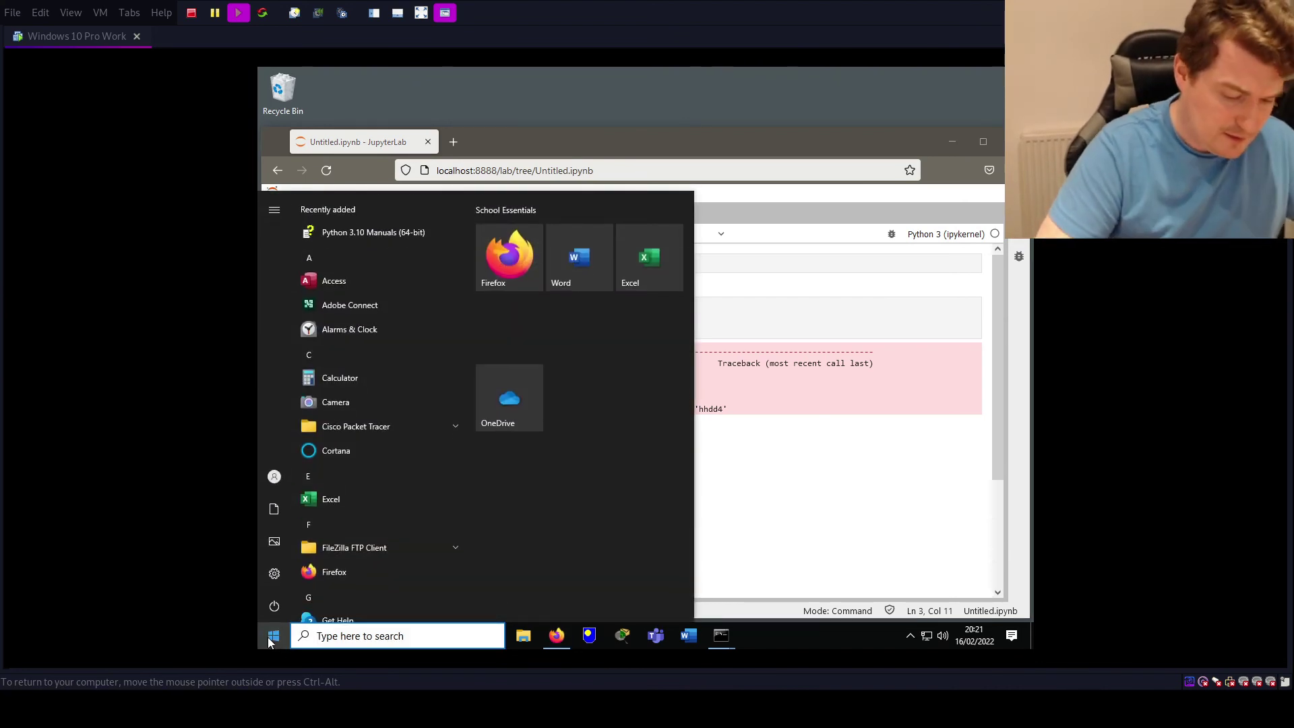
type("idle")
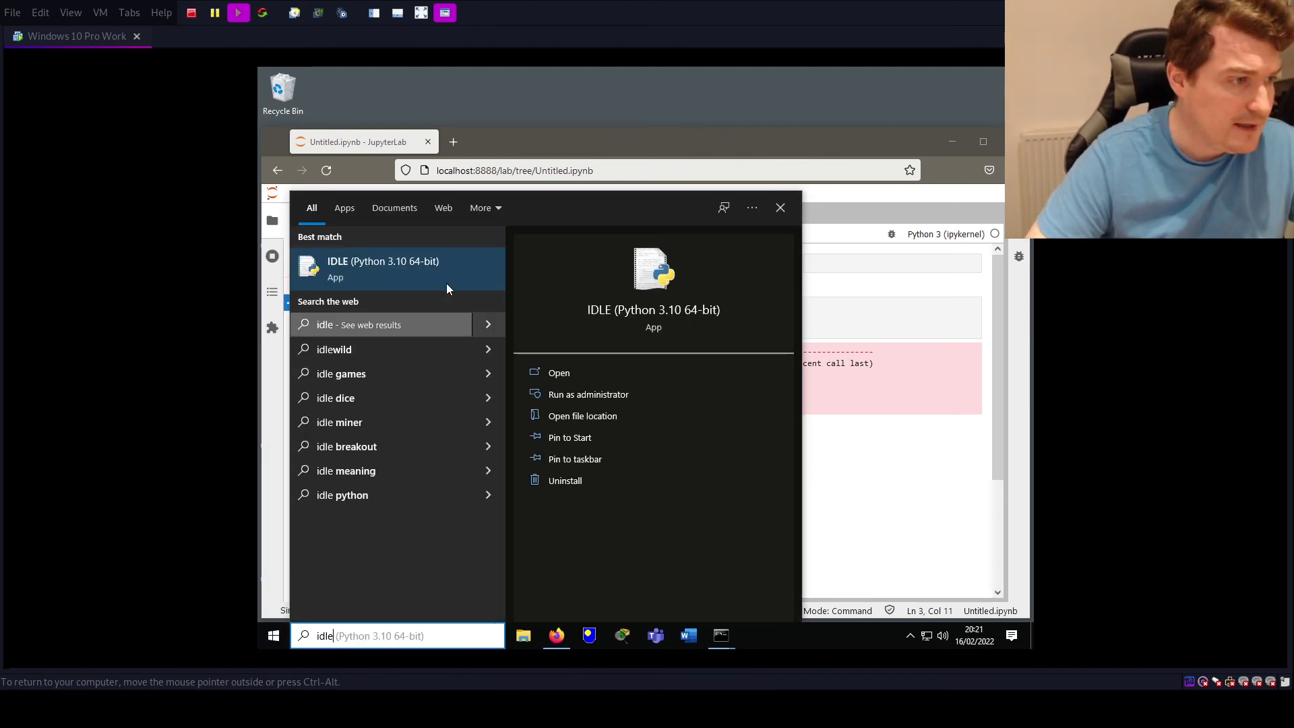
left_click(445, 262)
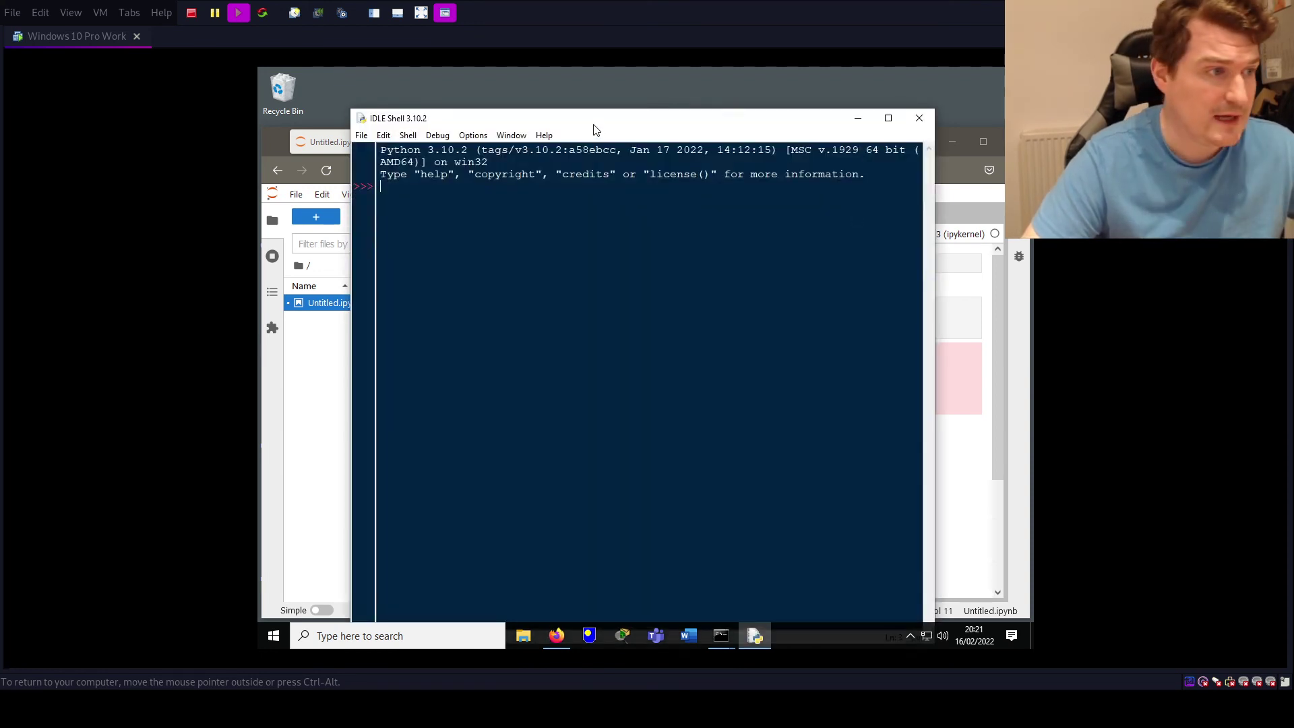
left_click_drag(593, 125, 687, 129)
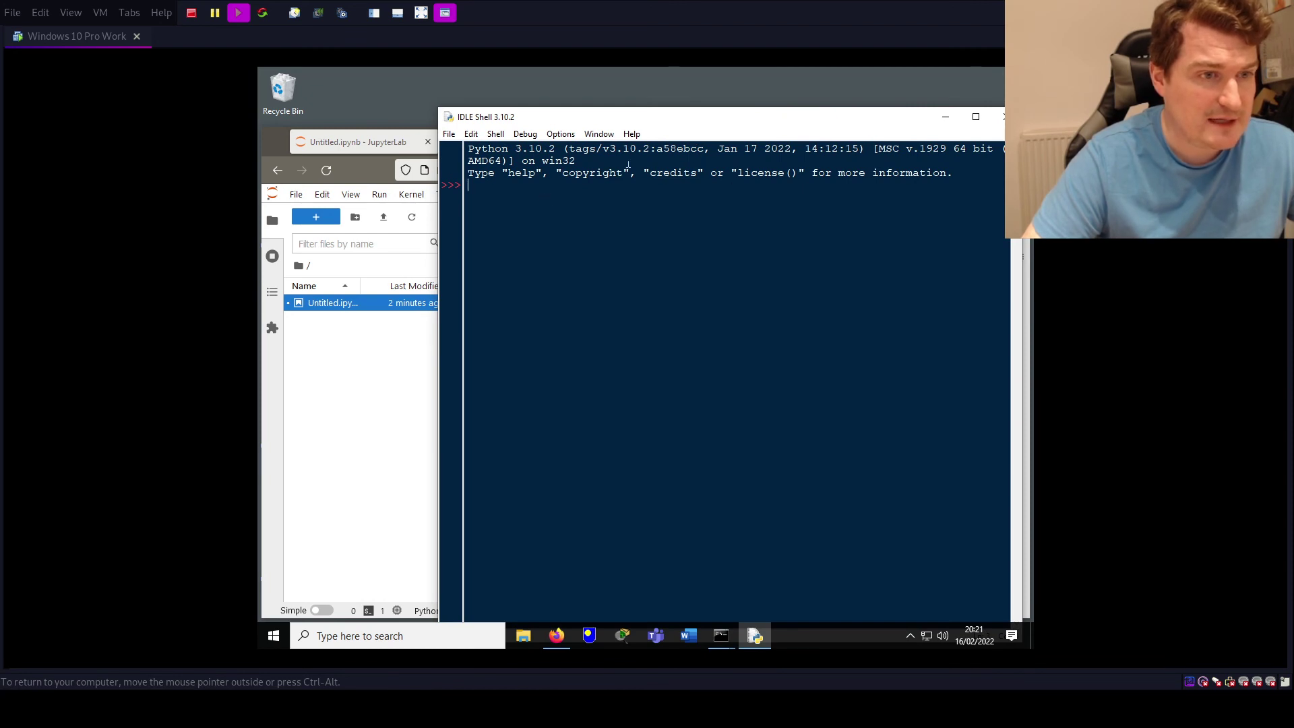
left_click(946, 117)
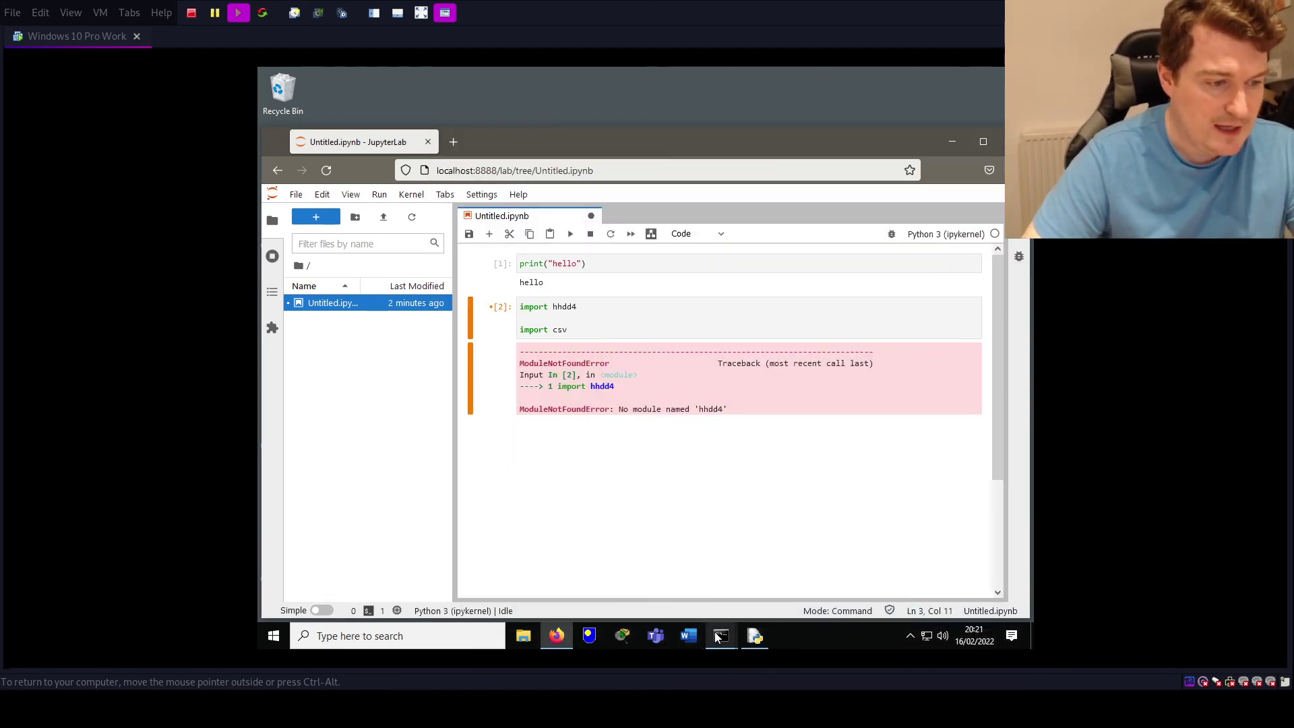
Switch to the second Command Prompt window and run the deliberately misspelled command pthon.
mouse_move(716, 634)
left_click(757, 600)
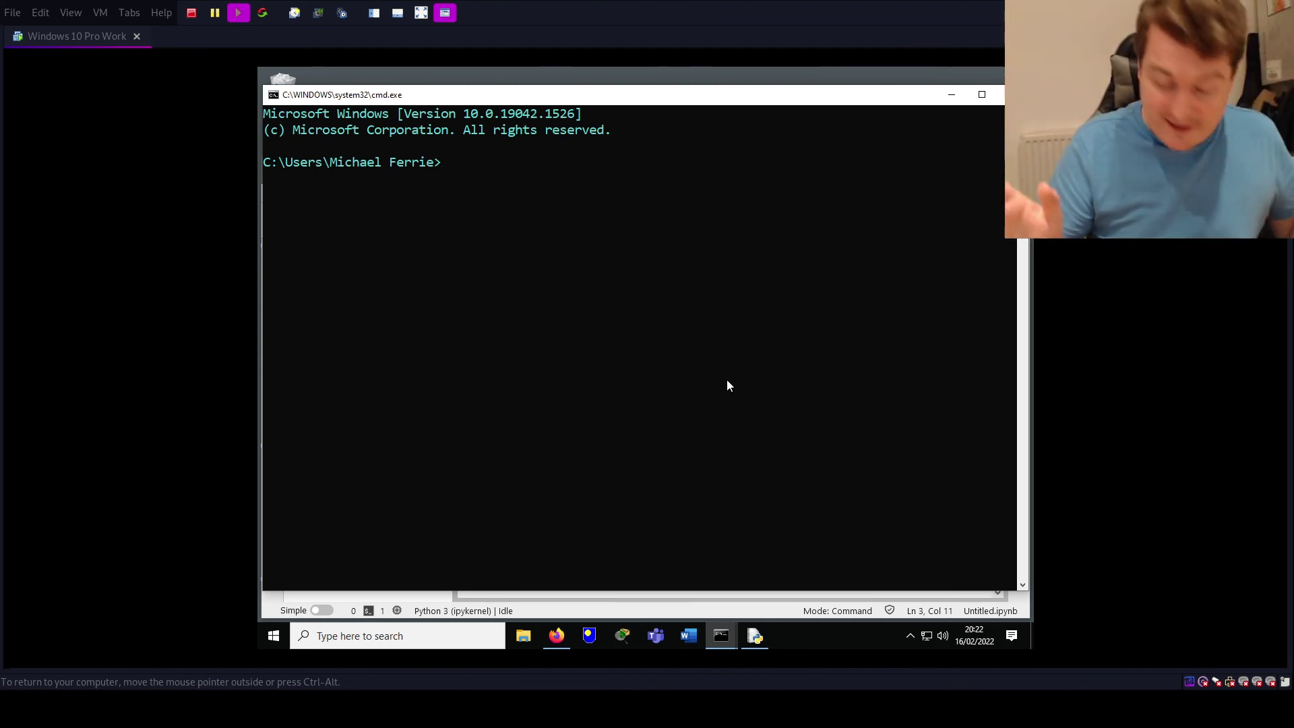
type("py")
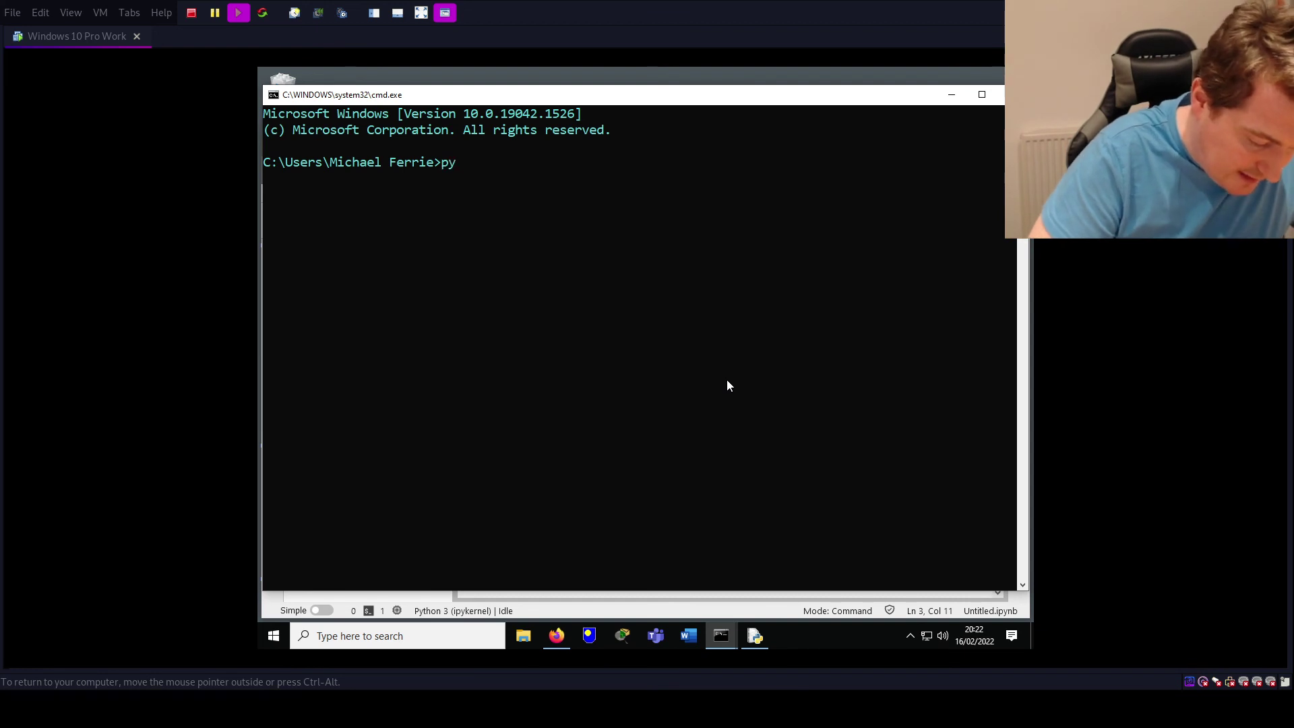
type("thon")
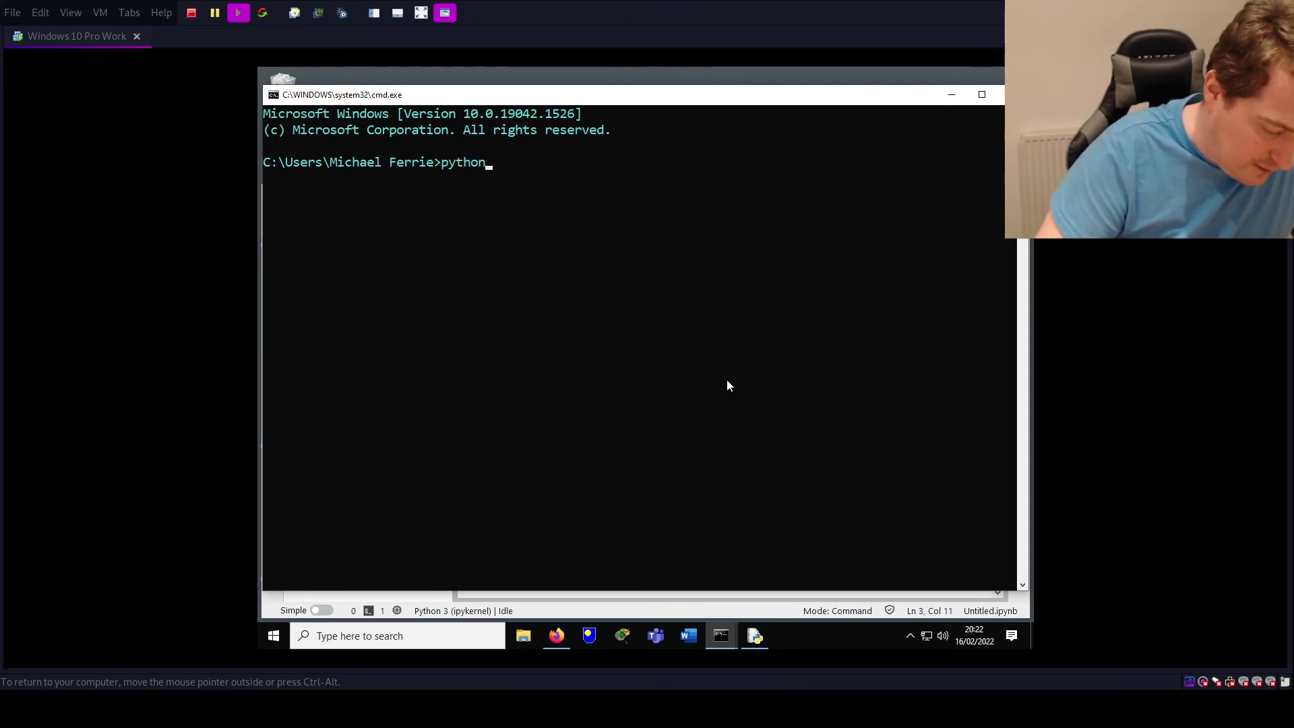
key("Left")
key("Left")
key("Left")
key("Left")
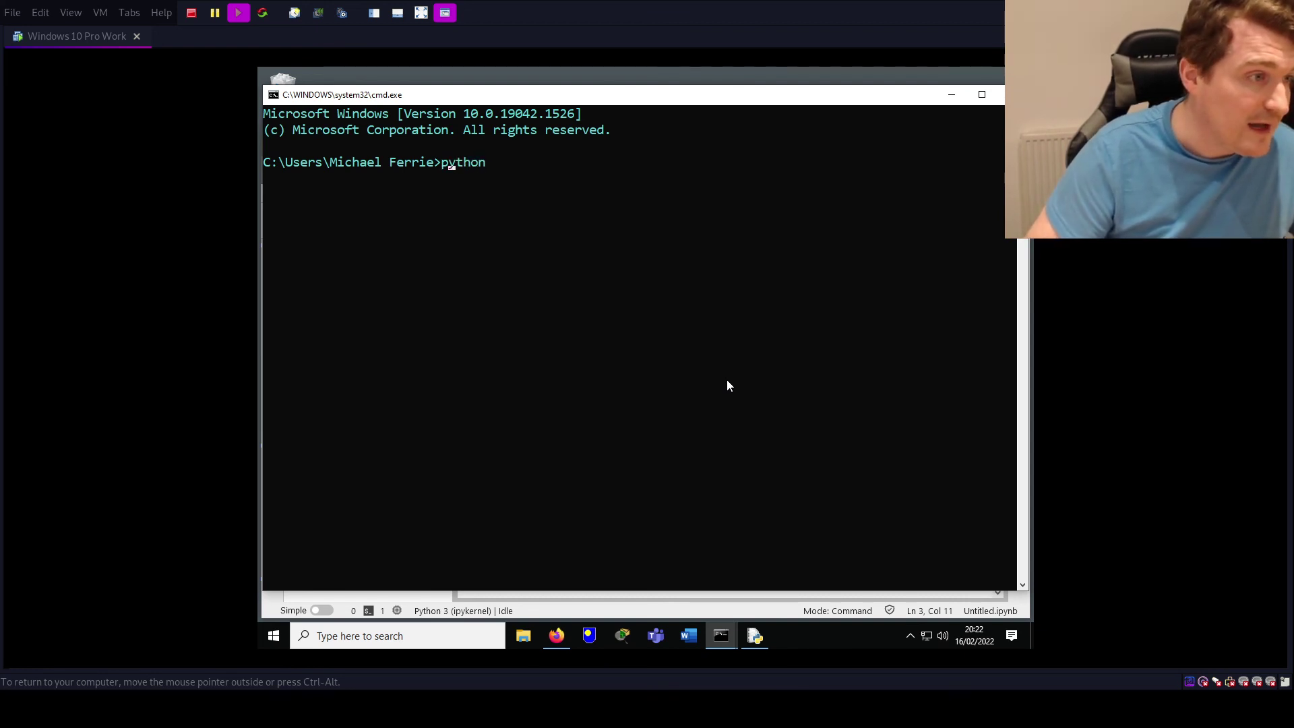
key("Delete")
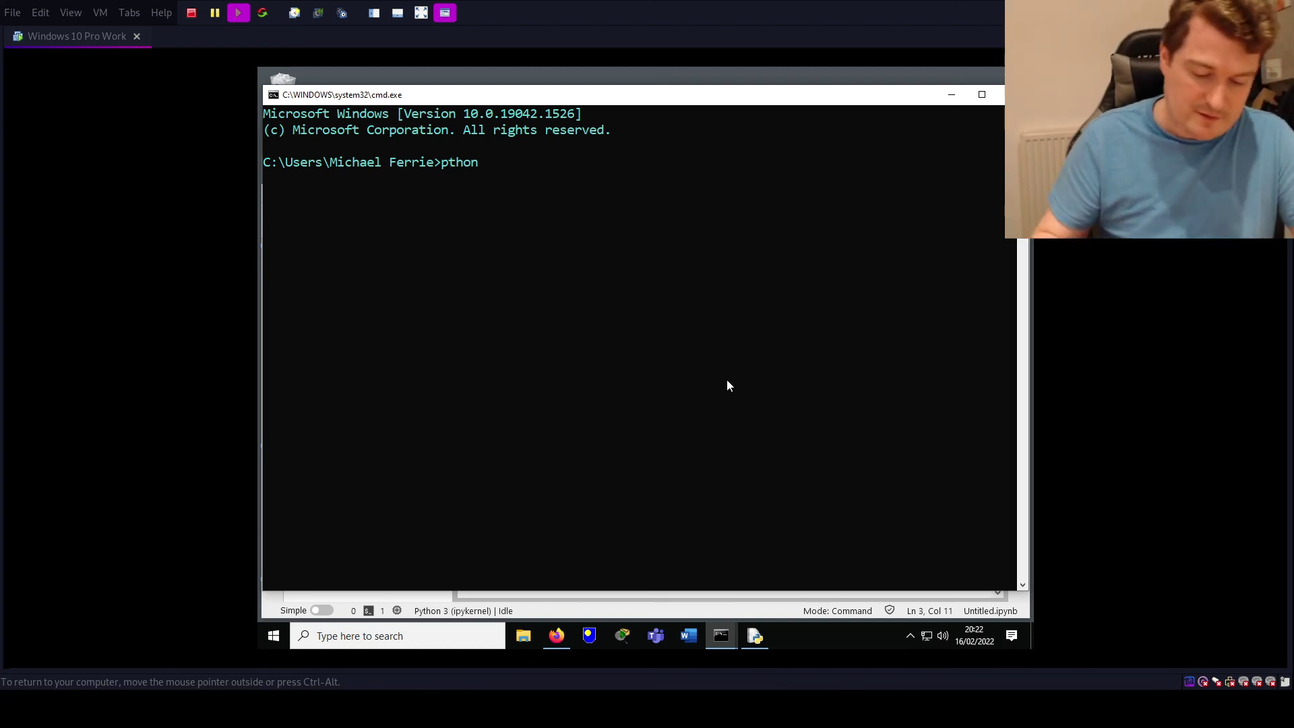
key("Return")
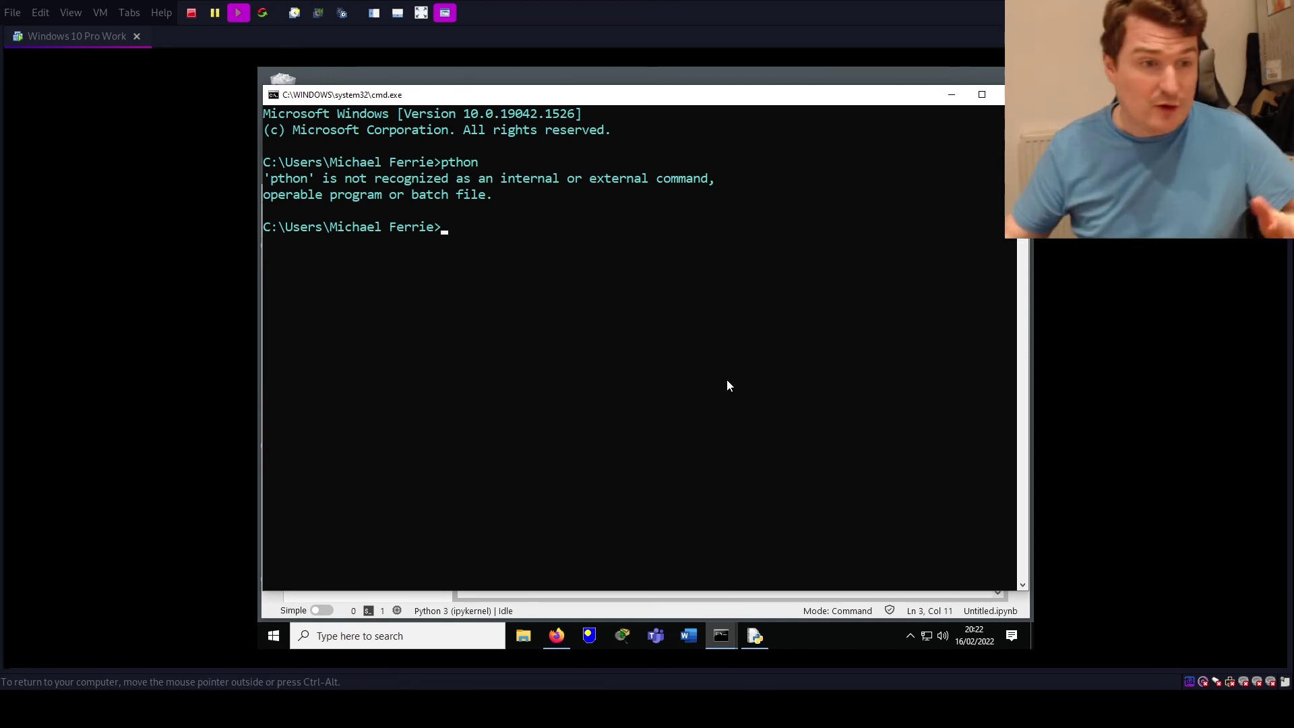
Display the PATH variable with path and list the user folder's contents with dir.
type("path")
key("Return")
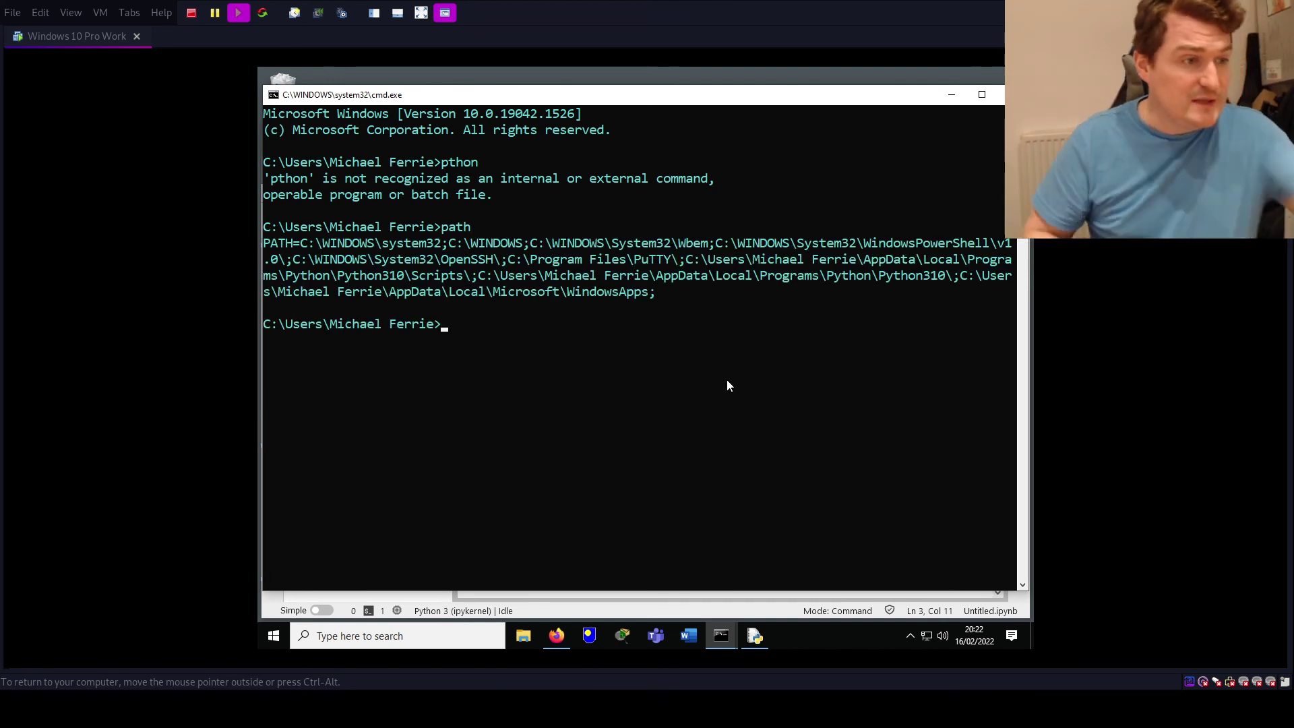
type("dir")
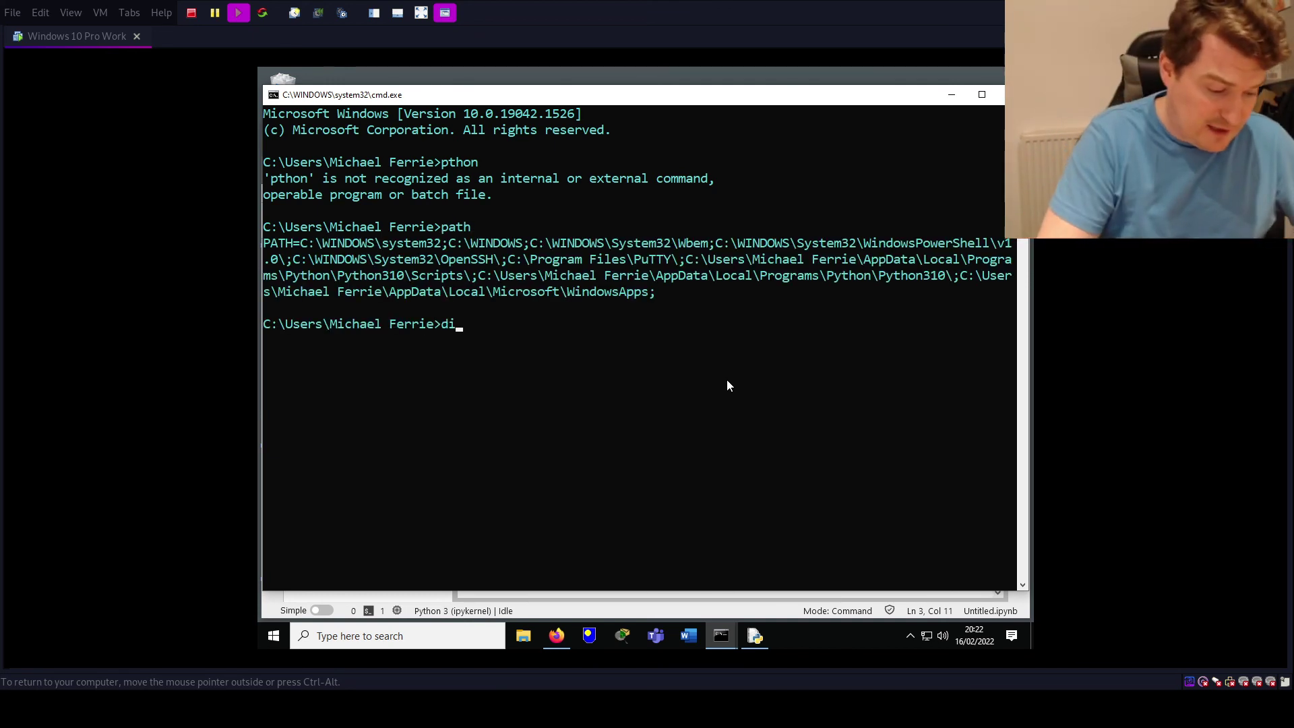
key("Return")
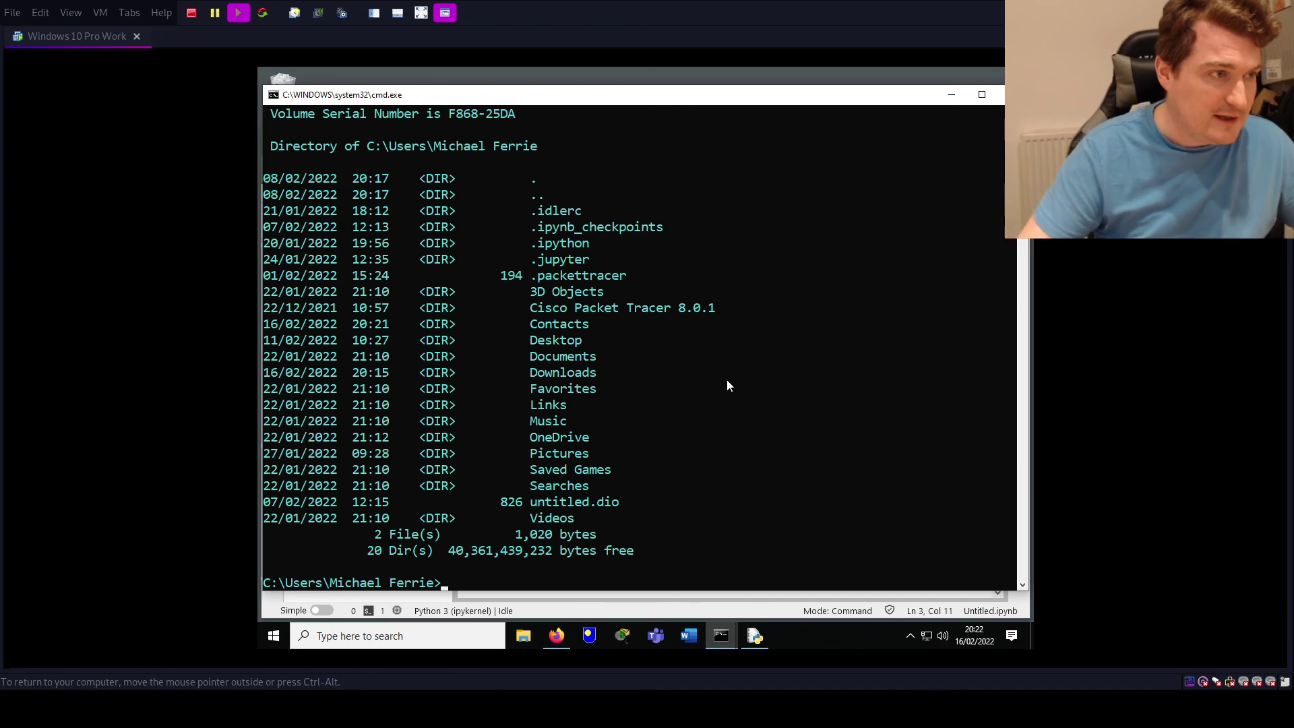
Return to the path output, highlight the listed PATH directories, and examine the Python310 entries.
scroll(728, 386, "up", 5)
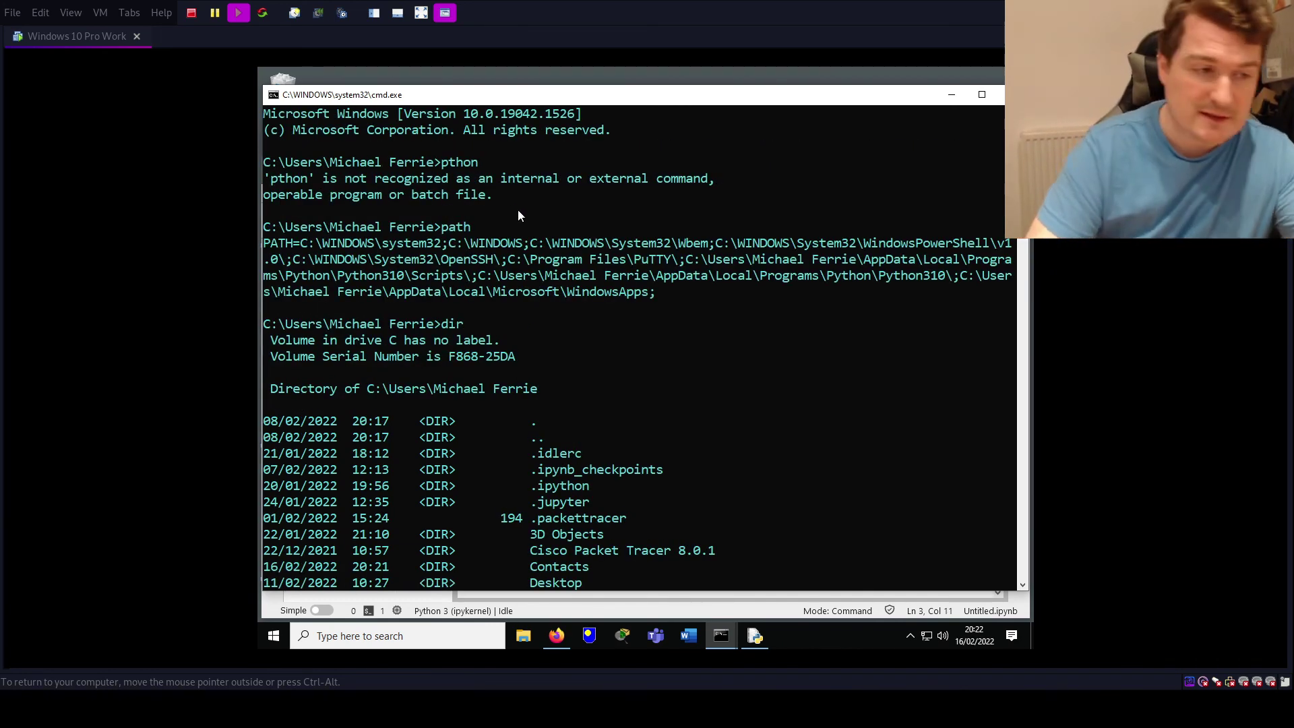
left_click_drag(680, 297, 342, 248)
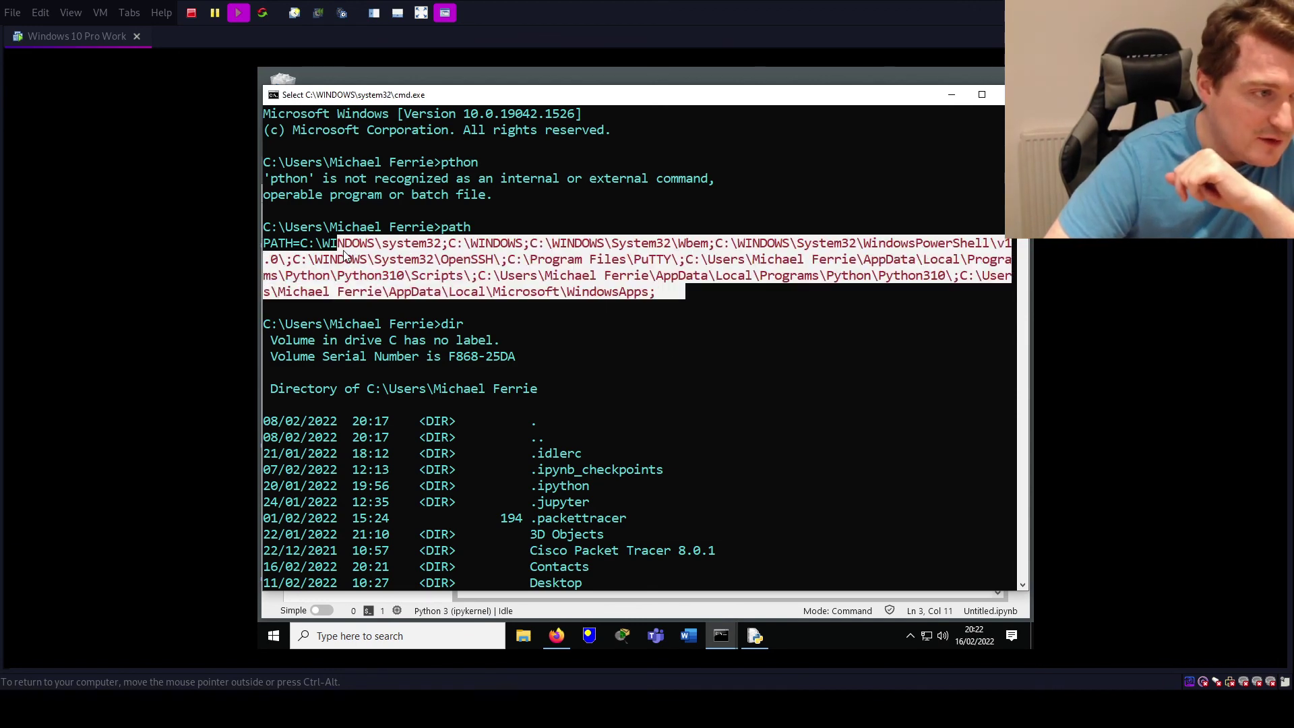
left_click(622, 278)
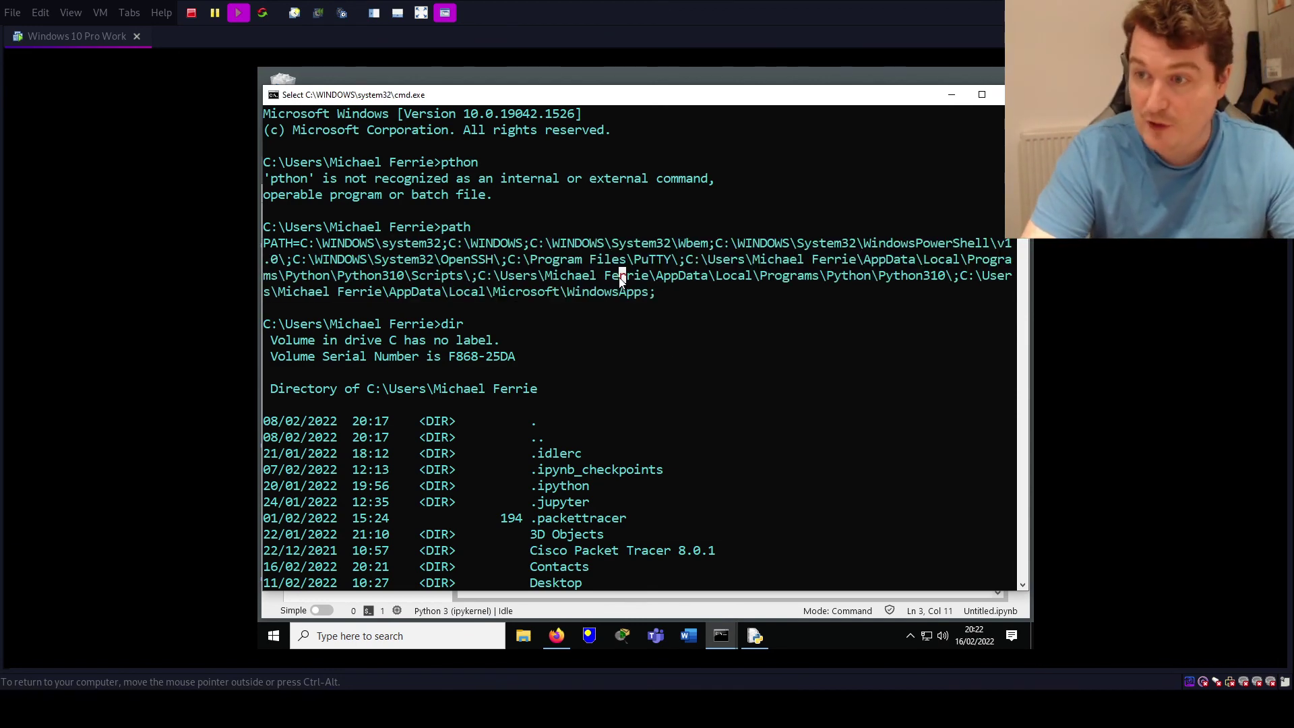